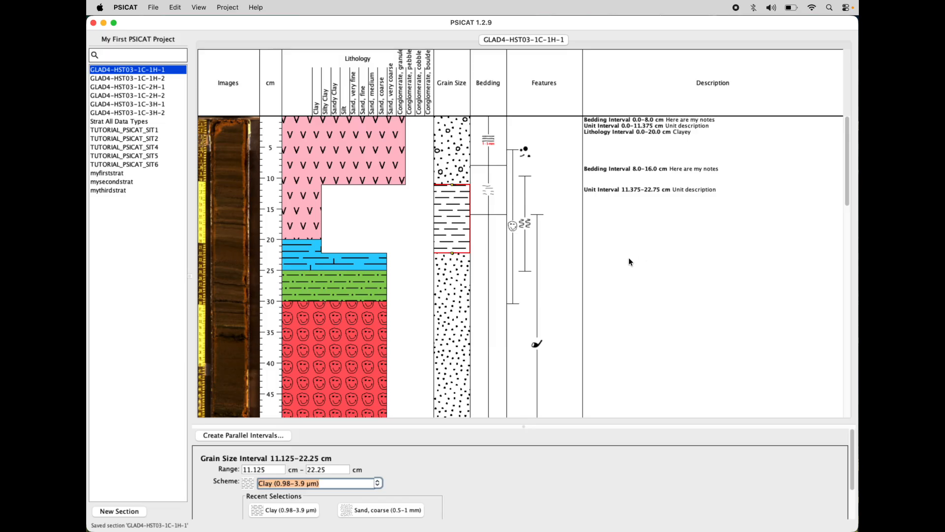
Step: Switch to SchemeEditor, start opening an existing scheme file and allow access to the Desktop folder
key(super+Tab)
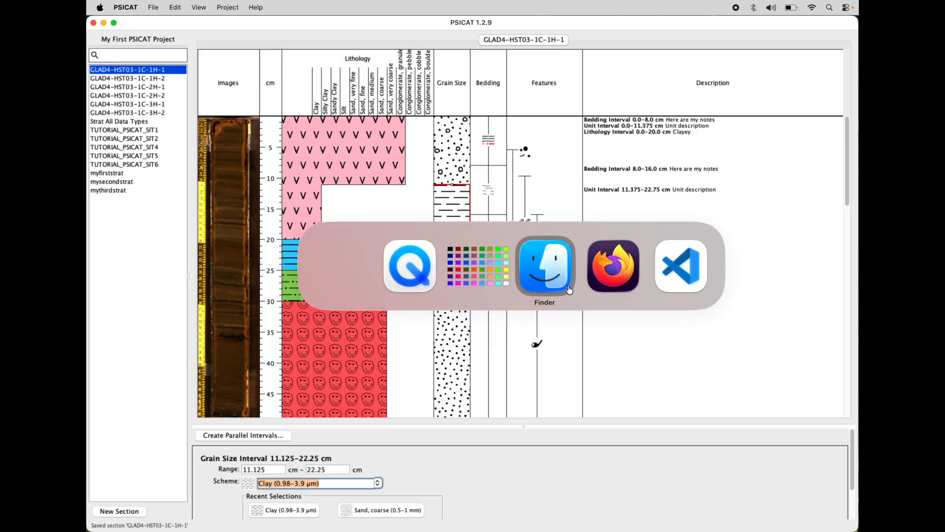
click(483, 284)
drag(520, 23, 494, 37)
click(175, 7)
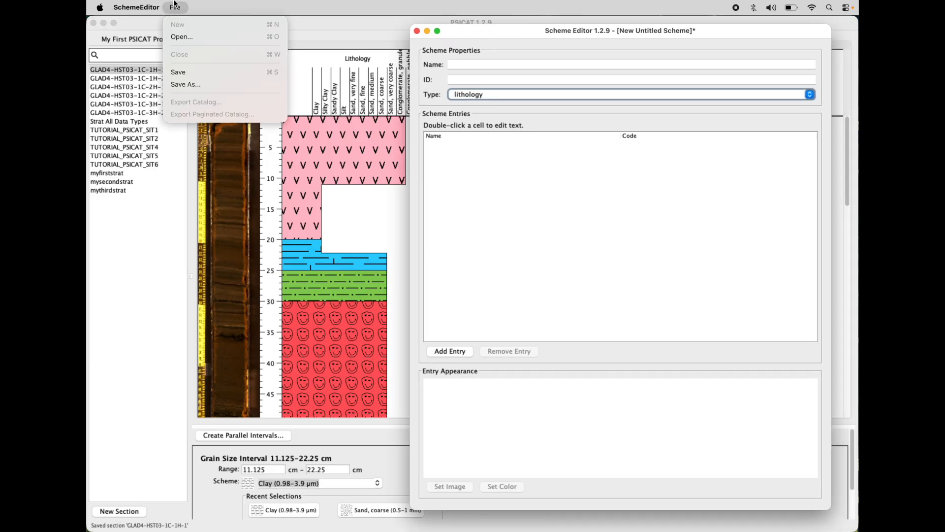
click(173, 38)
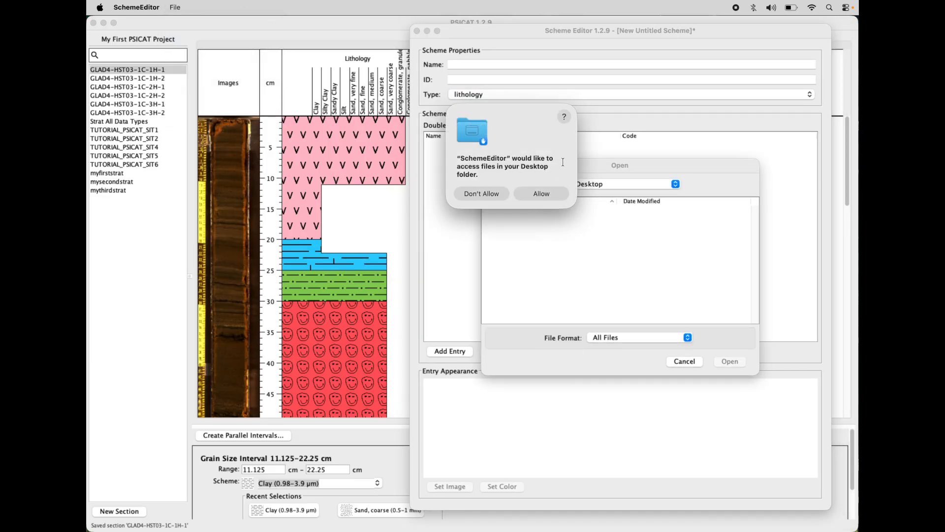
click(539, 194)
drag(657, 164, 584, 165)
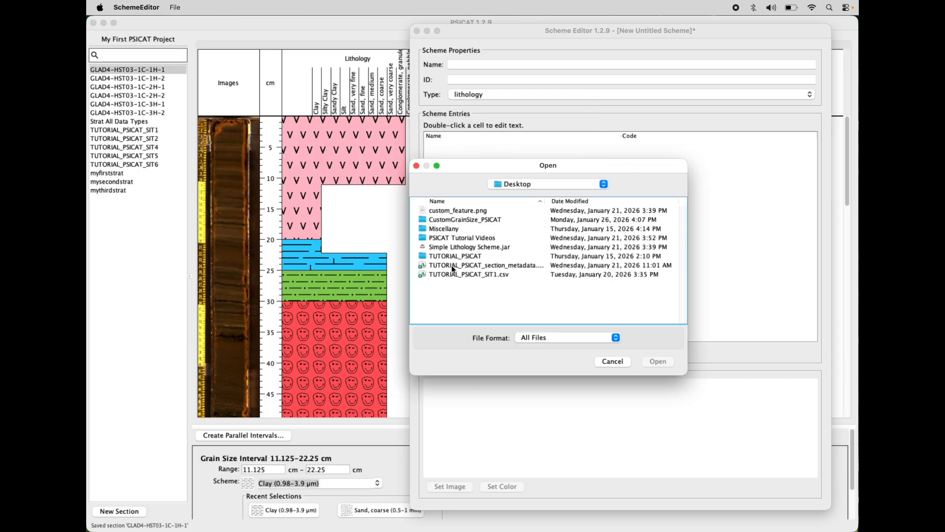
Step: Open MyFirstPSICATProject_CSD Facility Grain Size.jar from the schemes folder inside TUTORIAL_PSICAT
double_click(461, 256)
double_click(448, 247)
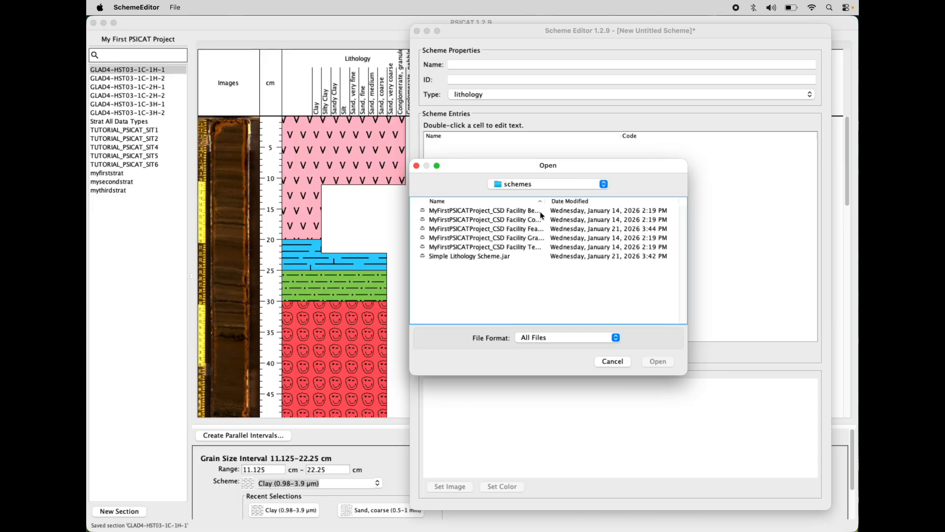
drag(545, 202, 619, 201)
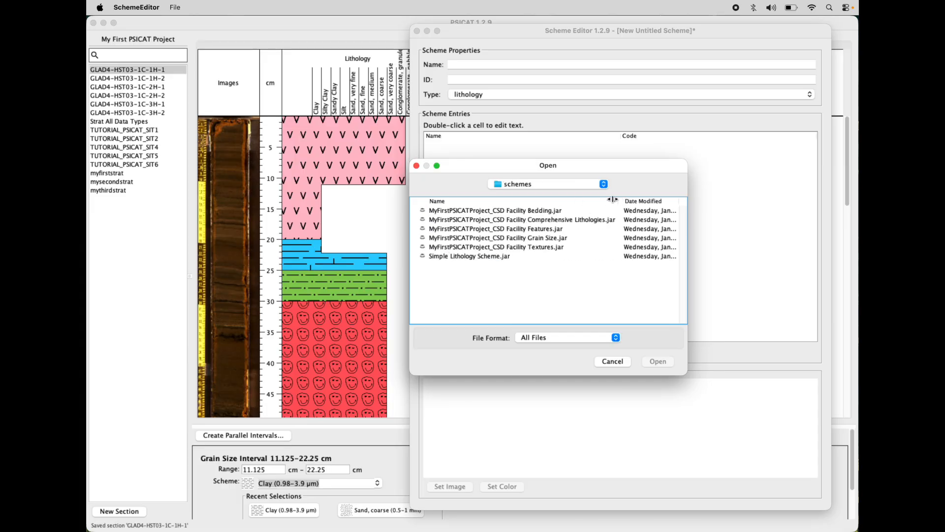
click(525, 237)
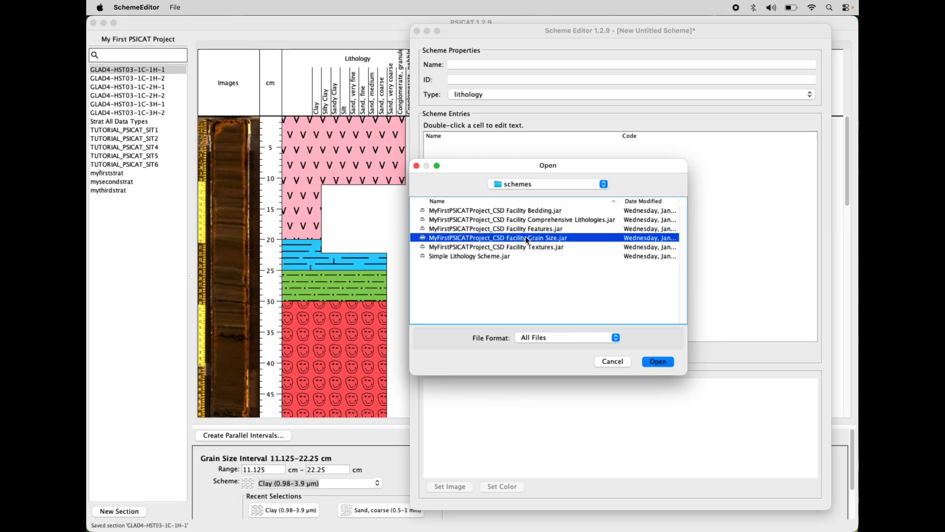
click(652, 364)
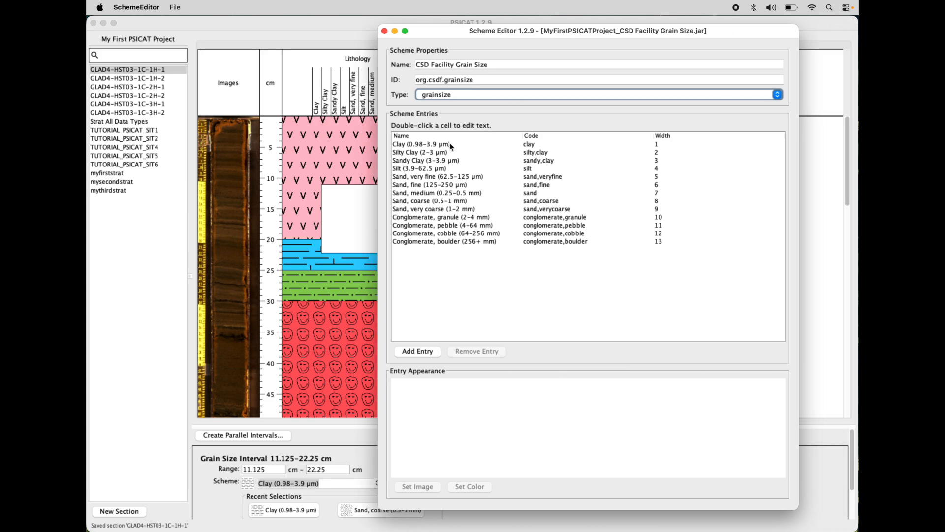
Step: Examine the pattern appearance of the Conglomerate, boulder (256+ mm) and Clay (0.98-3.9 µm) entries
click(450, 143)
click(436, 235)
click(433, 240)
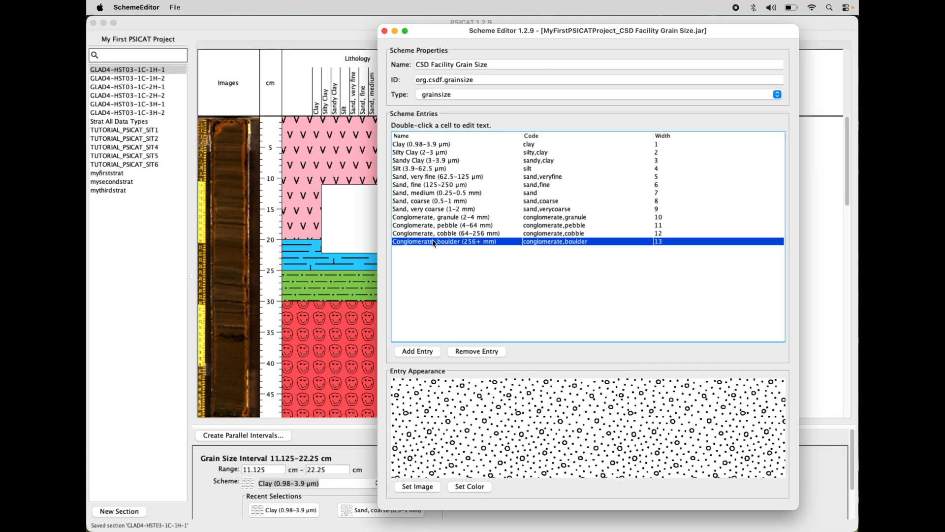
click(442, 144)
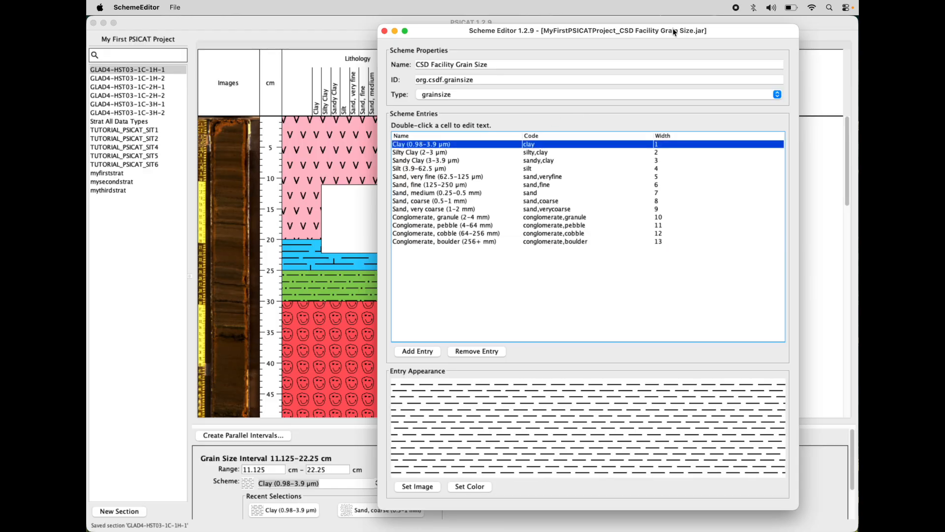
drag(646, 33, 633, 33)
Step: Close the grain size scheme and set the blank untitled scheme's type to lithology
click(186, 8)
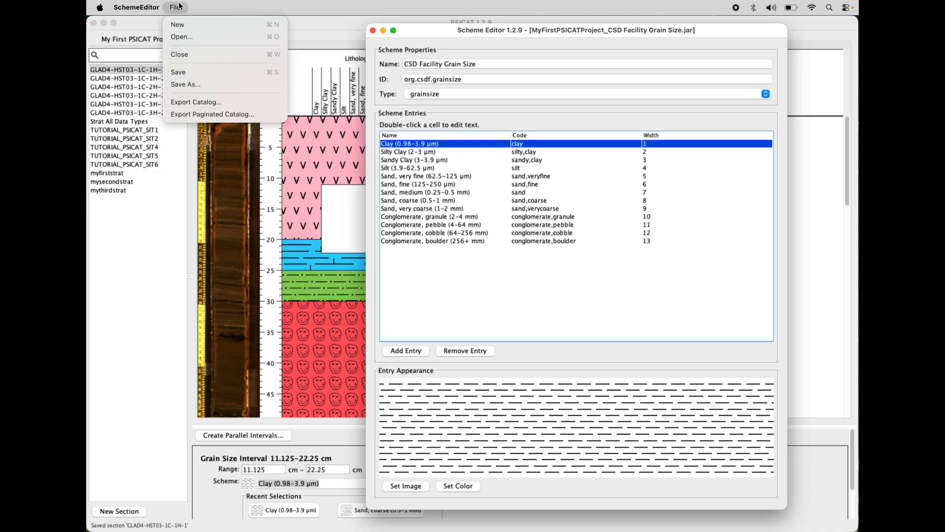
click(180, 53)
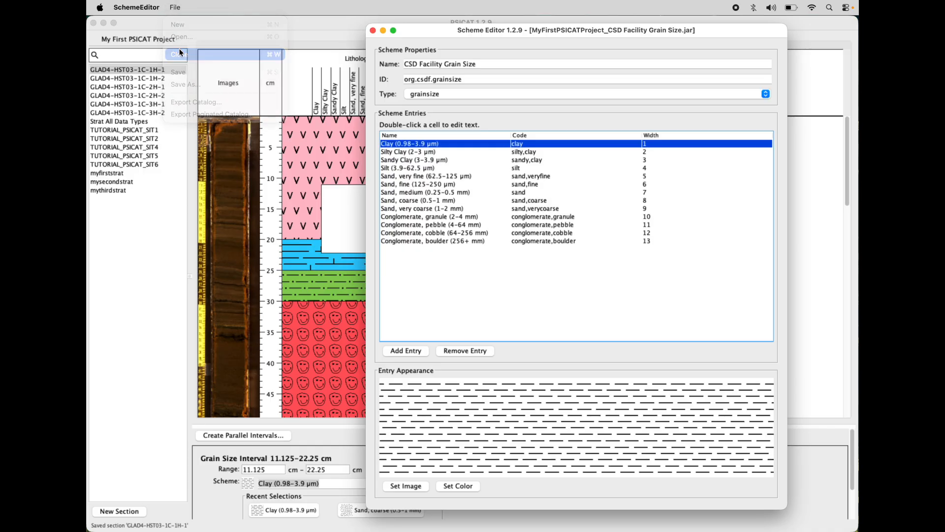
click(765, 94)
click(491, 73)
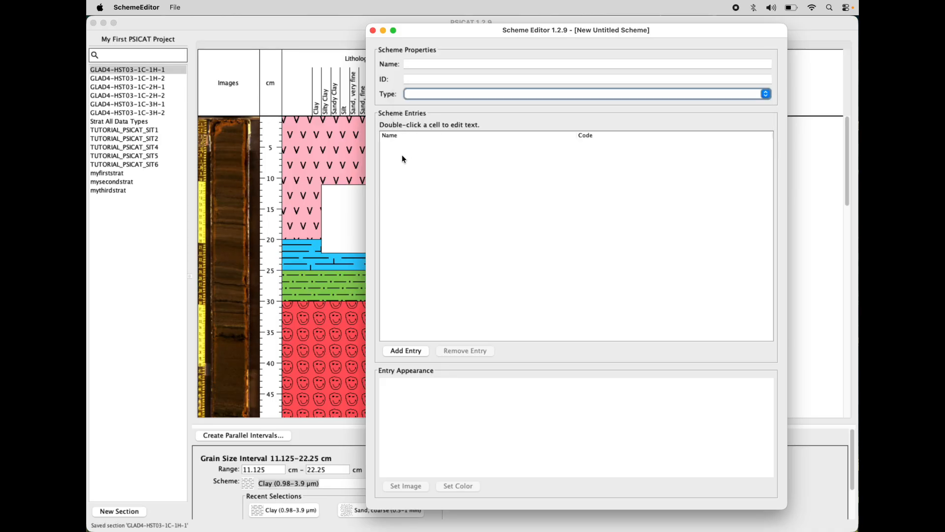
click(766, 94)
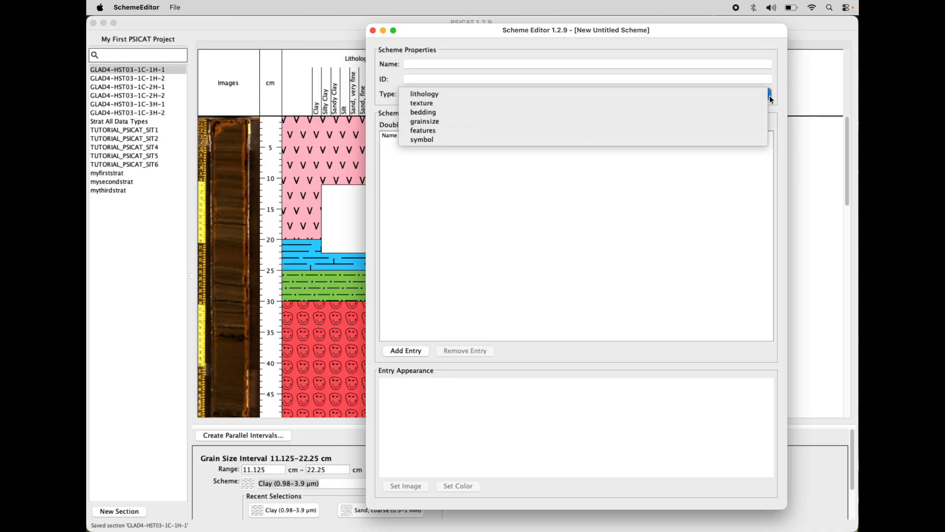
click(721, 93)
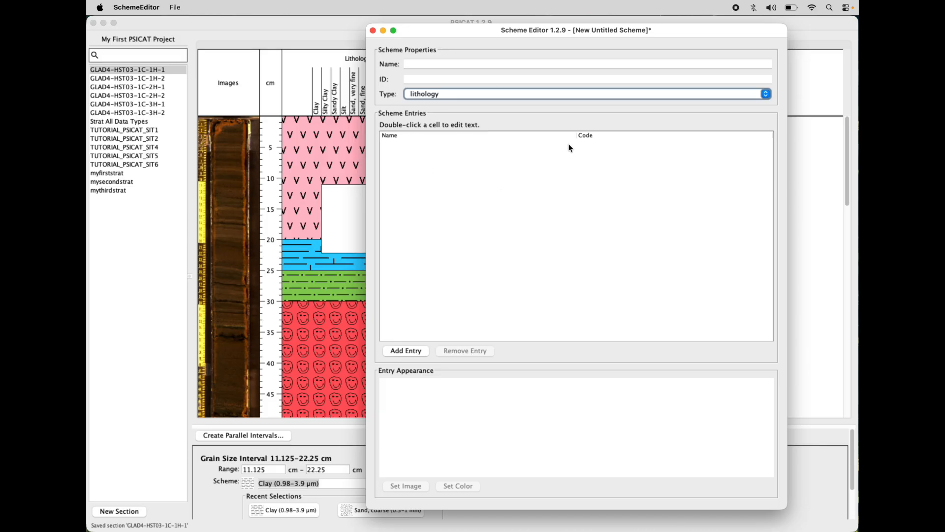
Step: Try the symbol type on the untitled scheme and set its type to grainsize
click(616, 94)
click(613, 99)
click(495, 95)
click(489, 129)
click(510, 92)
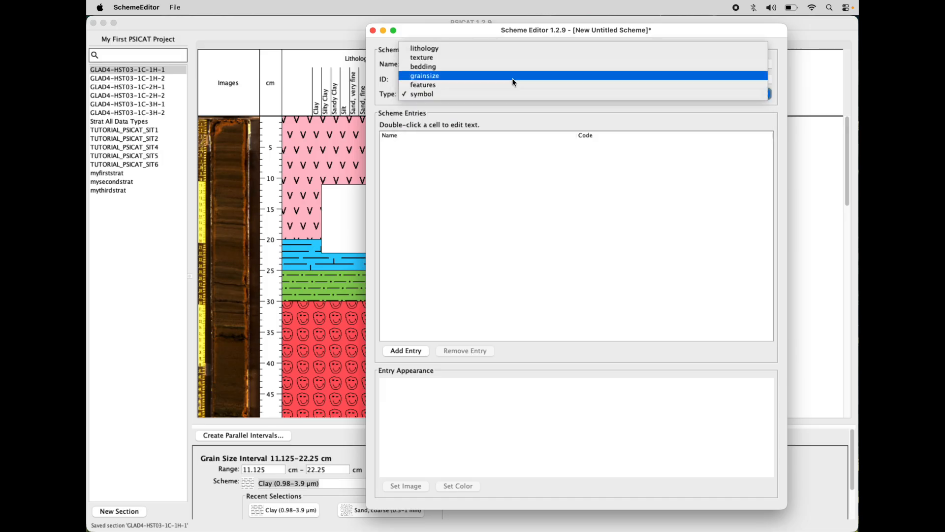
click(507, 78)
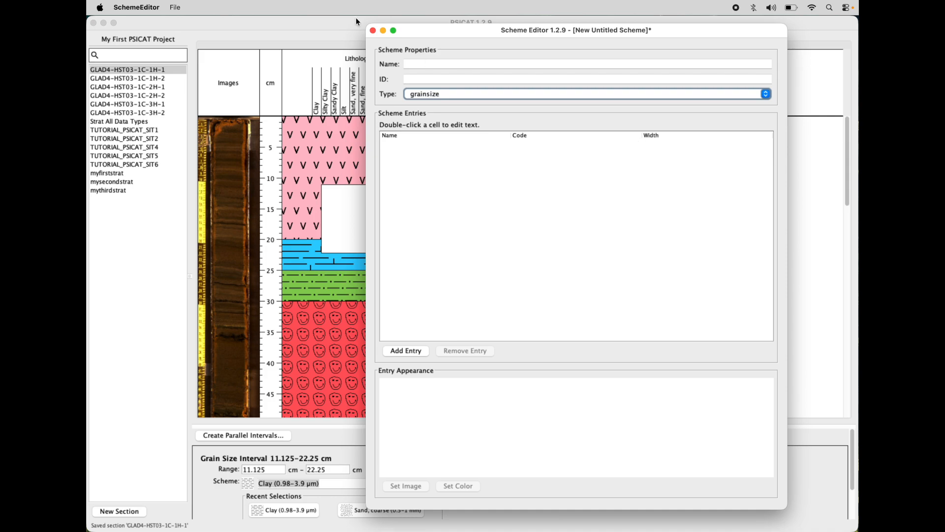
Step: Reopen MyFirstPSICATProject_CSD Facility Grain Size.jar in place of the untitled scheme
click(175, 7)
click(173, 5)
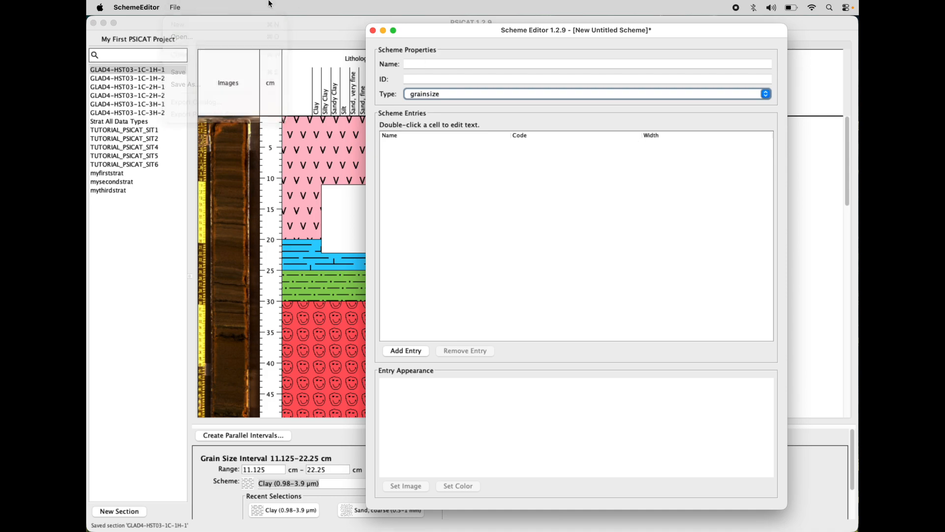
click(179, 4)
click(181, 37)
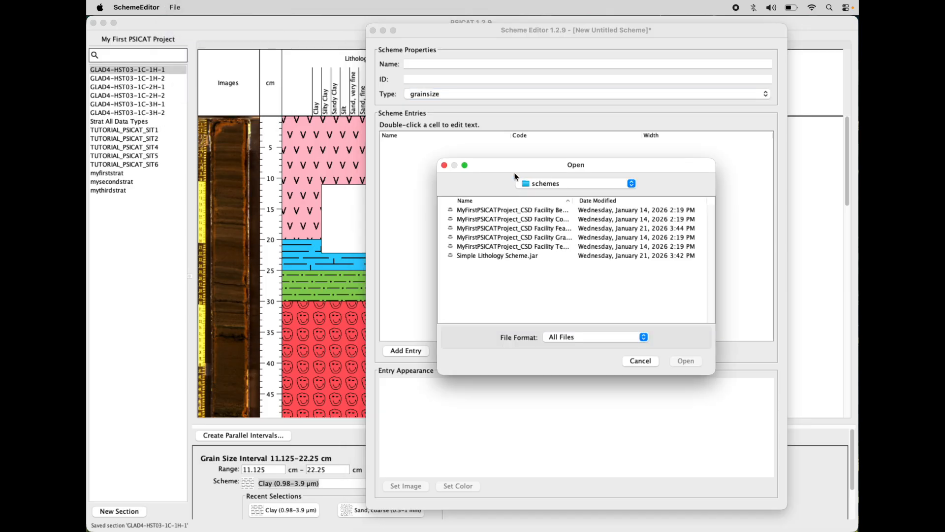
click(534, 237)
double_click(534, 238)
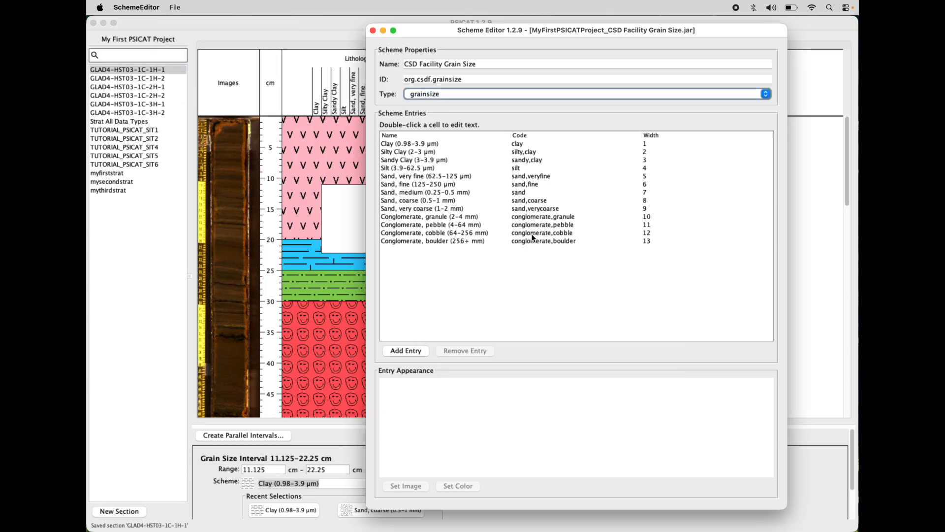
Step: Examine the Width values of the grain size entries, from Clay down through Sand, medium, and open the Clay width for editing
click(626, 144)
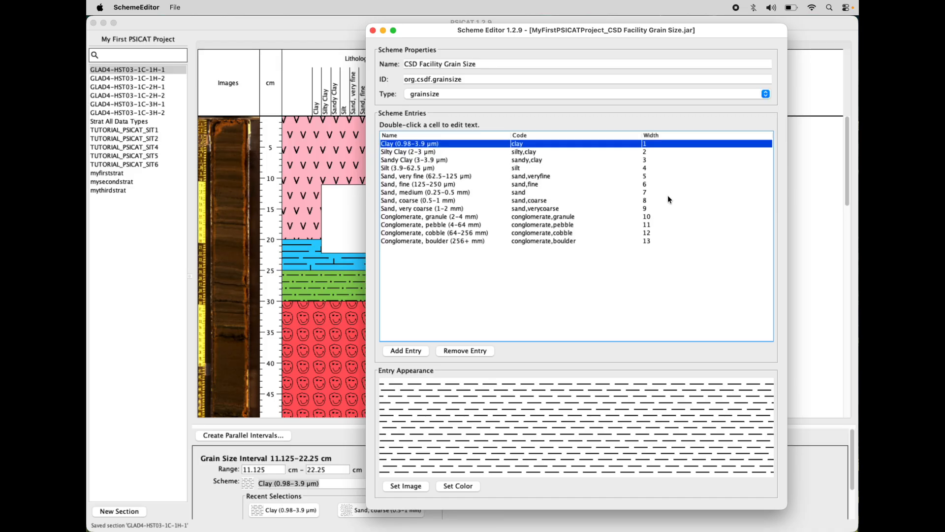
drag(666, 145, 647, 241)
click(661, 144)
click(648, 161)
click(652, 142)
click(657, 151)
click(652, 157)
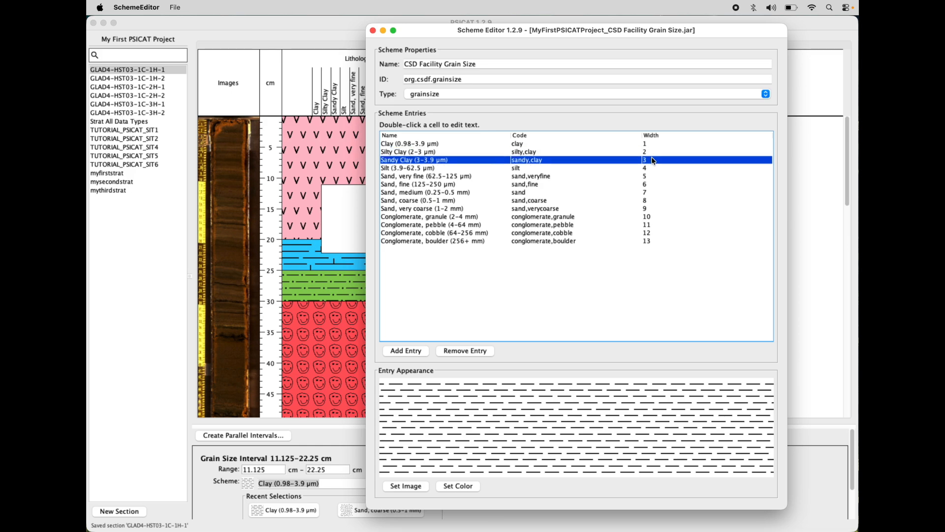
click(654, 168)
click(653, 176)
click(653, 184)
click(653, 192)
double_click(664, 144)
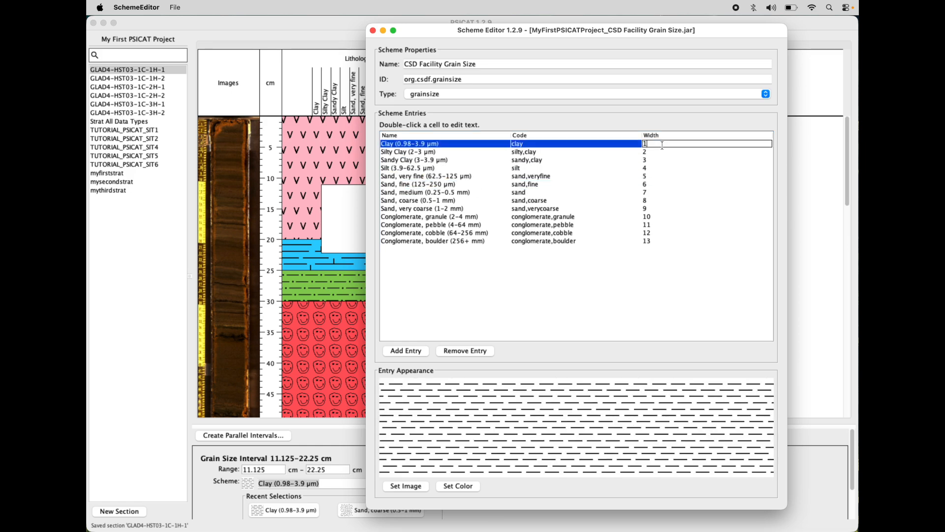
Step: Switch to PSICAT, enlarge the interval properties area and review the Scheme choices for the 11.125–22.25 cm grain size interval
click(350, 23)
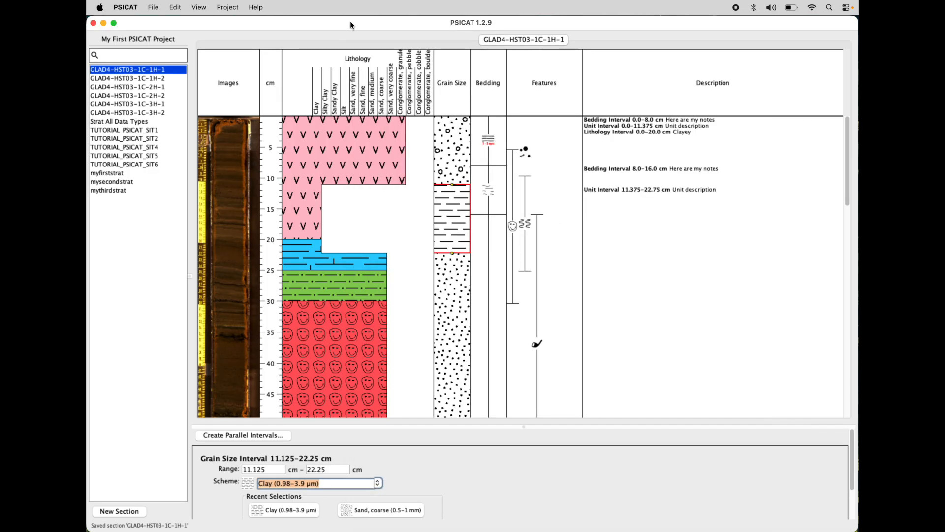
click(463, 219)
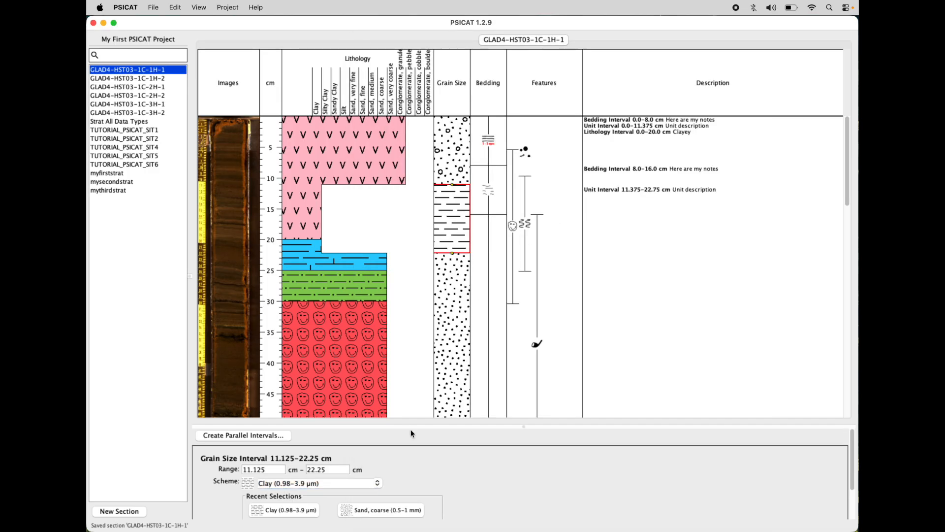
drag(415, 427, 415, 378)
click(379, 433)
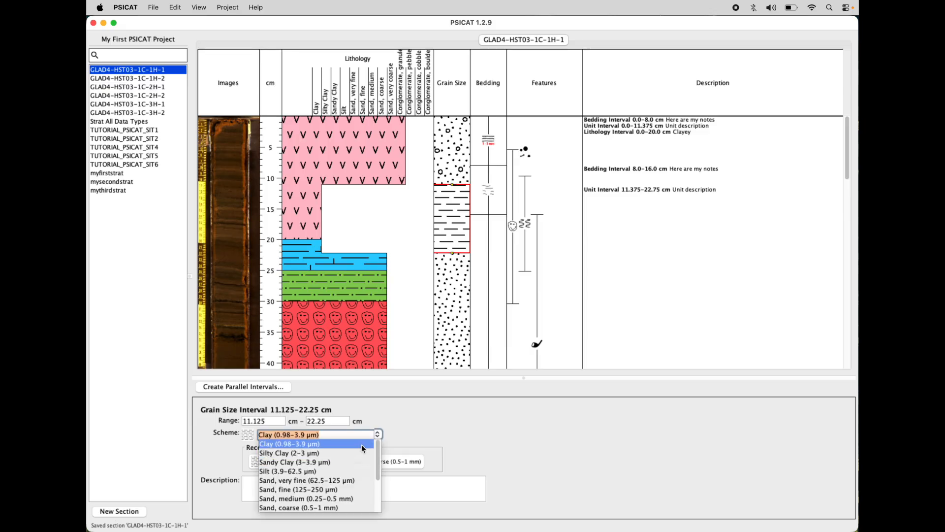
scroll(360, 442, down, 3)
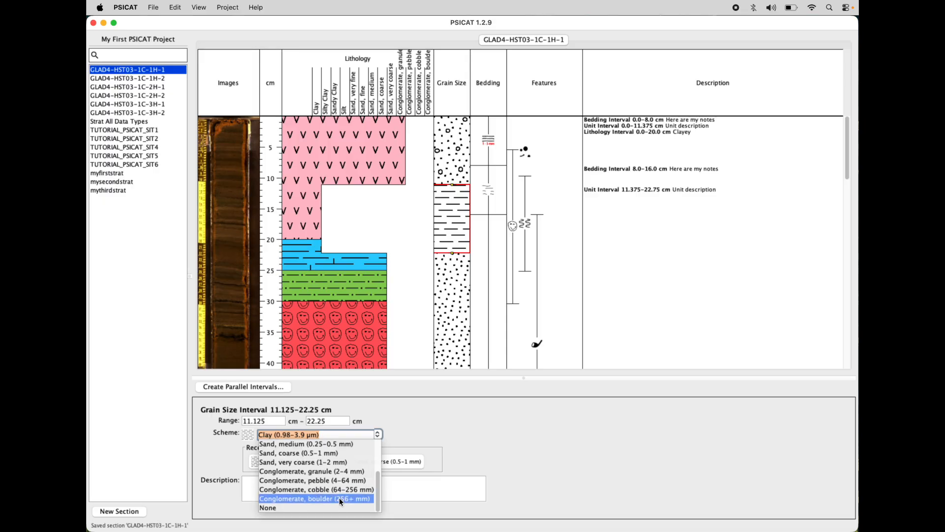
scroll(349, 496, up, 3)
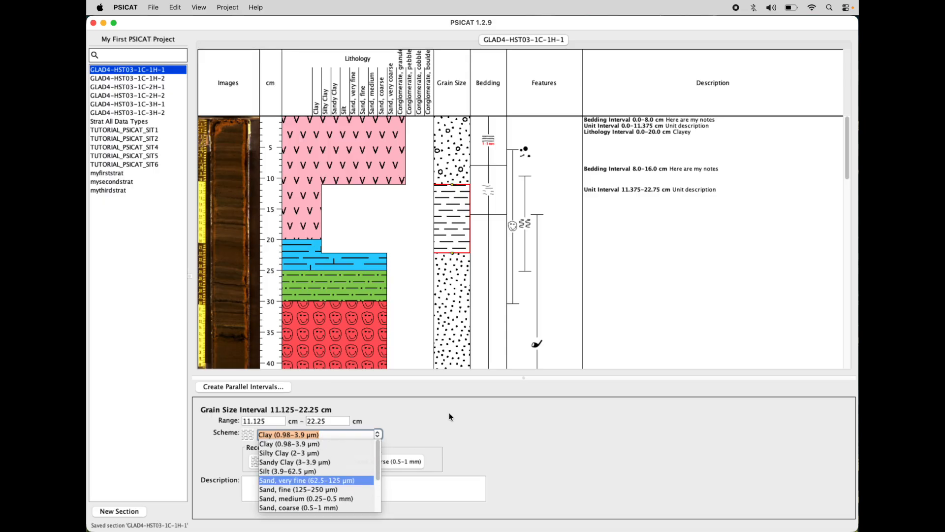
click(385, 412)
click(379, 433)
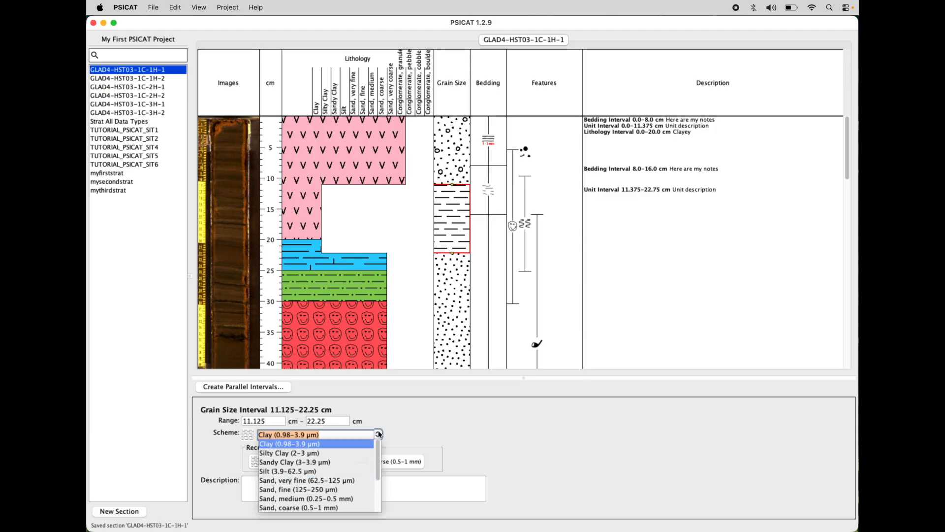
click(396, 414)
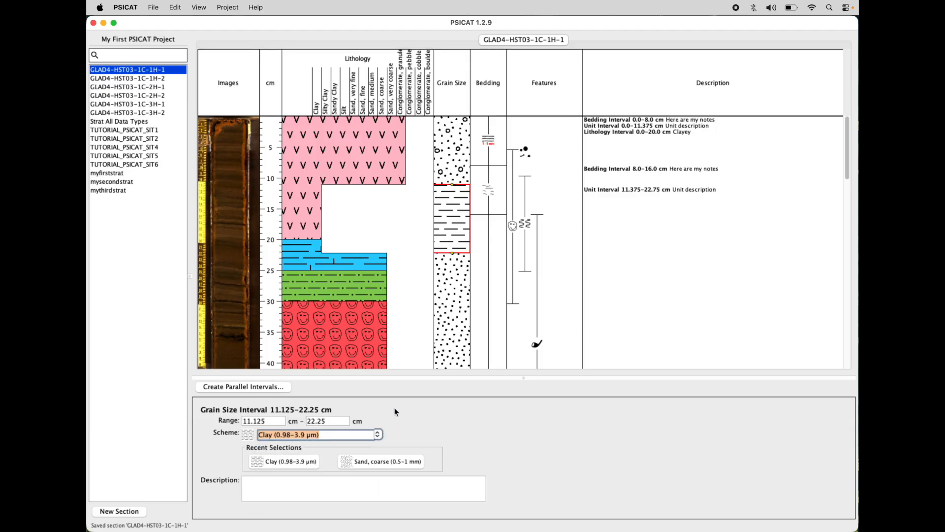
Step: Return to SchemeEditor, review the entry widths from Clay to Conglomerate, boulder, and compare them with PSICAT's Lithology column header
key(super+Tab)
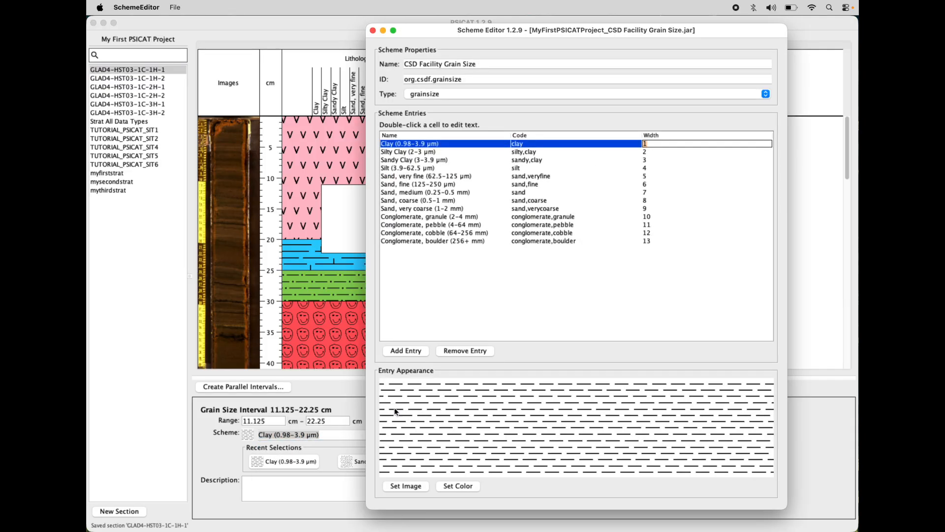
click(600, 255)
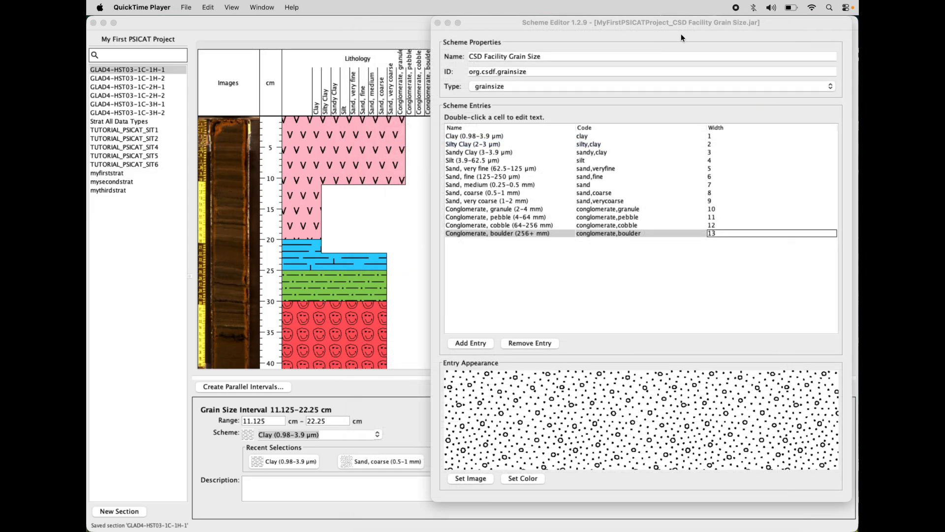
click(704, 20)
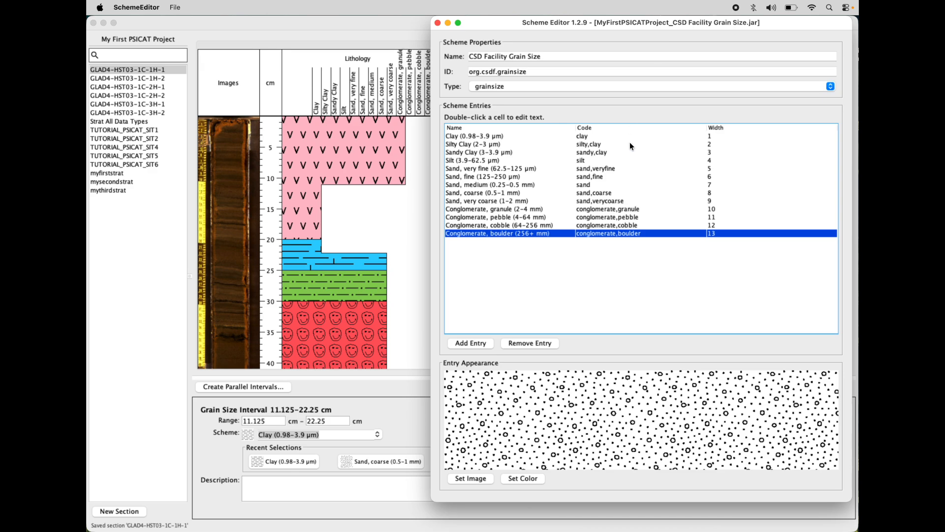
click(719, 138)
click(719, 144)
click(719, 152)
click(719, 161)
click(717, 230)
double_click(709, 234)
click(386, 19)
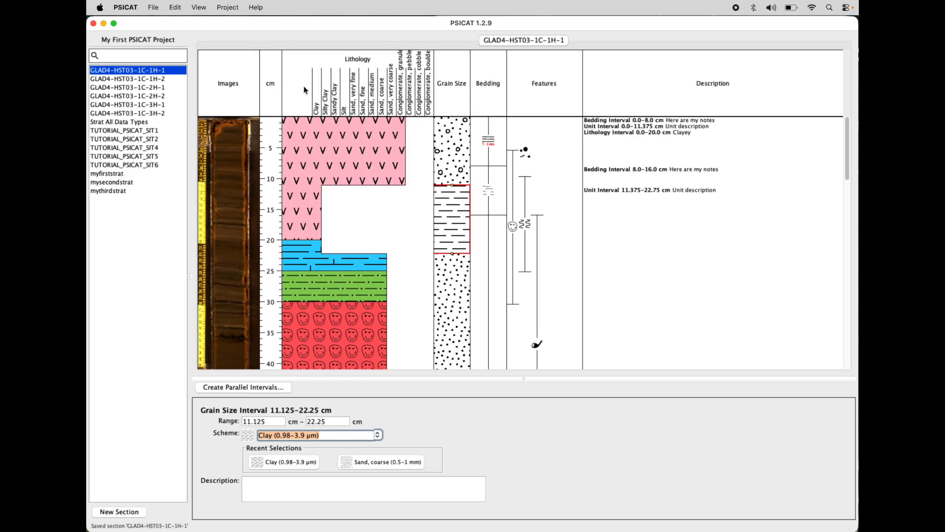
key(super+Tab)
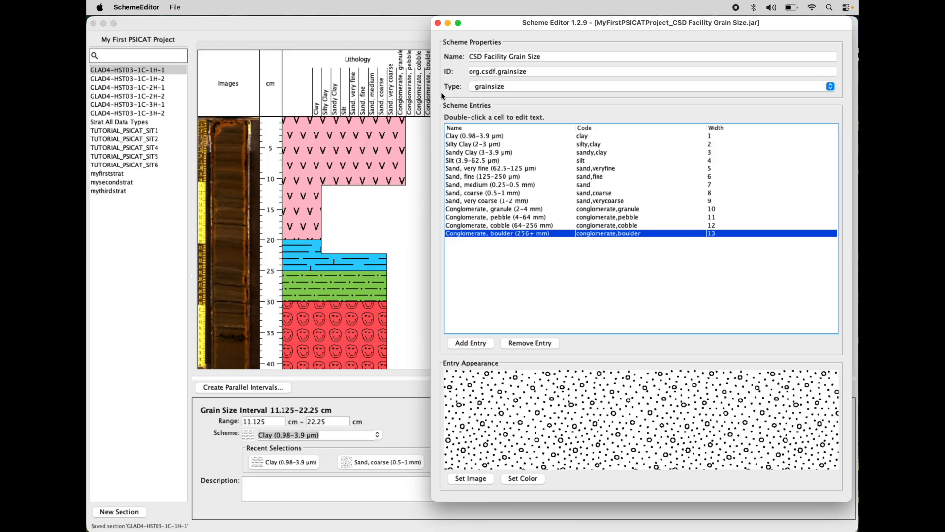
Step: Switch to PSICAT, open the project's Grain Size Scale settings and reposition the dialog to read its grain size names and widths
click(395, 25)
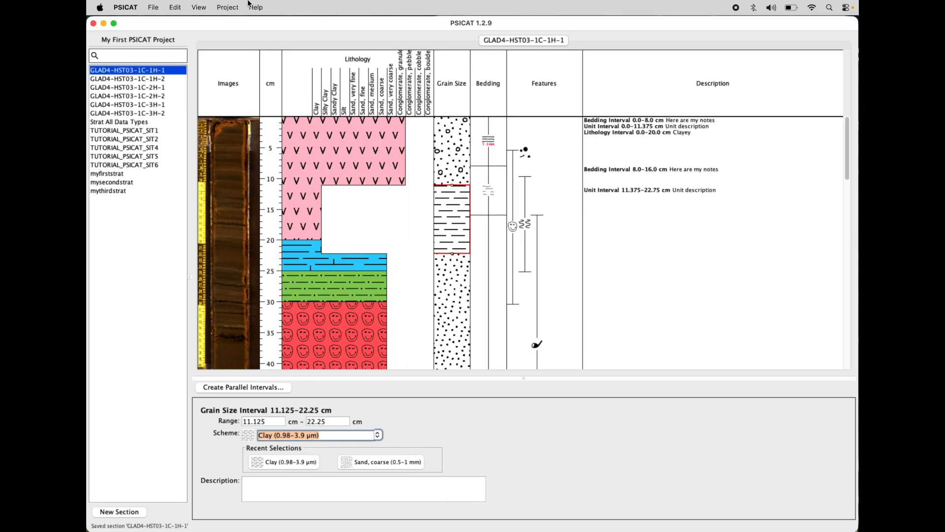
click(226, 6)
click(226, 22)
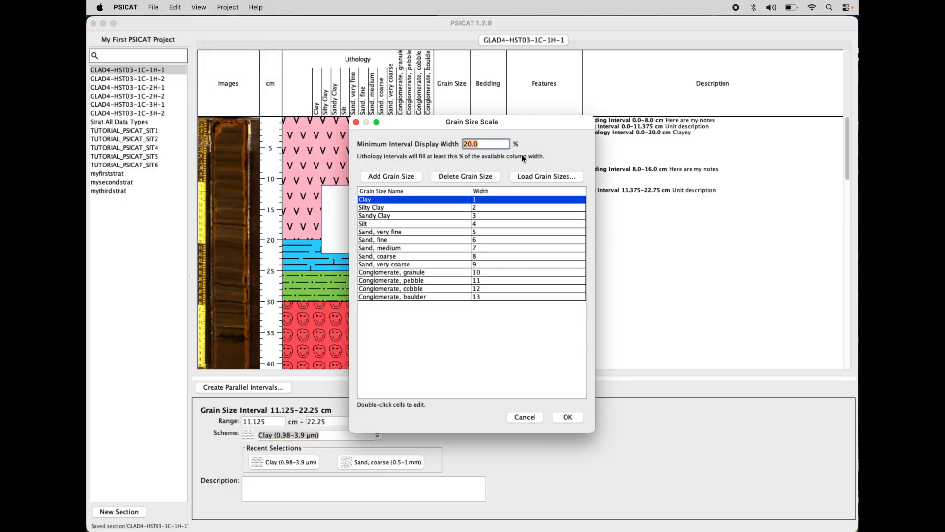
drag(541, 126, 564, 115)
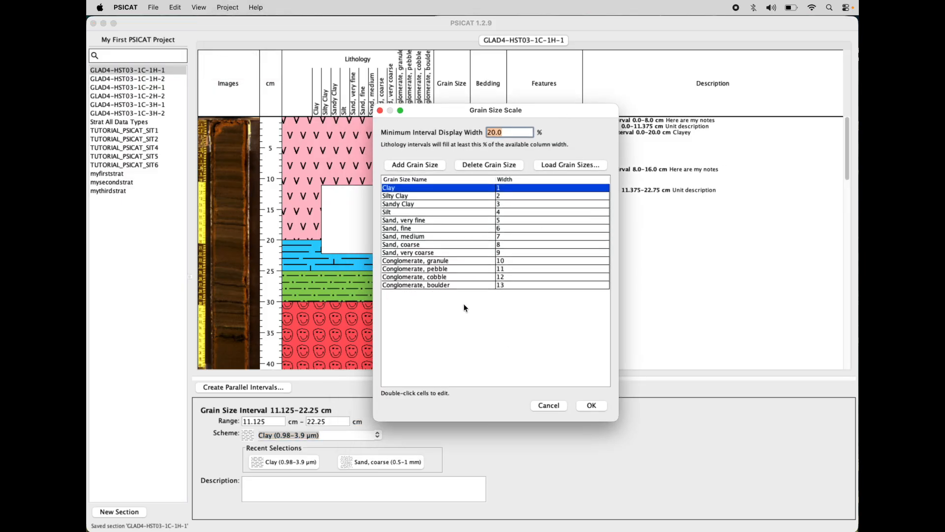
Step: Compare the Grain Size Scale widths with SchemeEditor's entry widths by arranging both windows, and close the scale dialog
key(super+Tab)
click(423, 275)
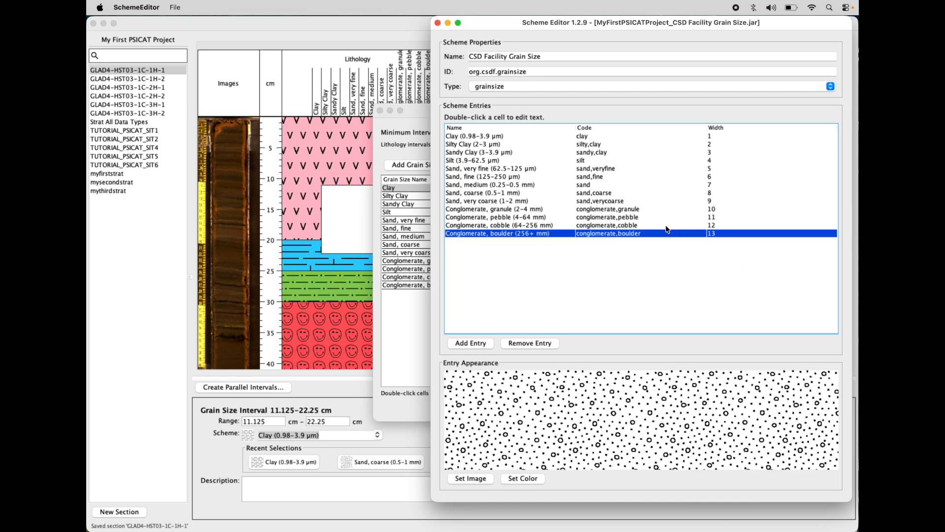
drag(616, 21, 627, 21)
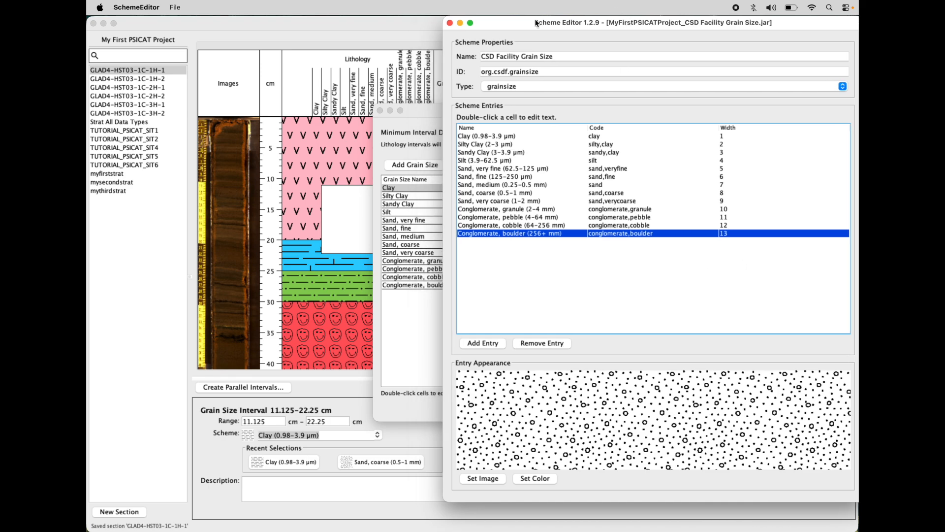
drag(506, 19, 509, 20)
drag(421, 113, 398, 119)
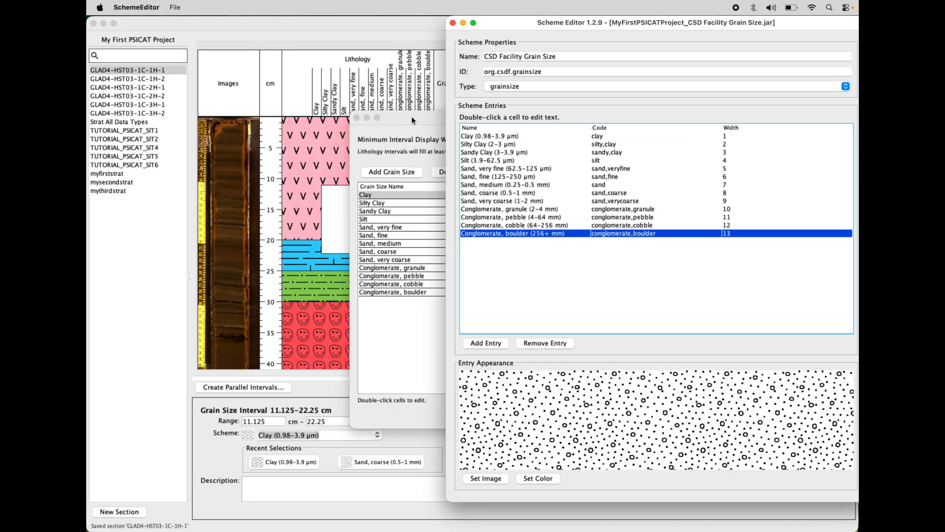
click(412, 117)
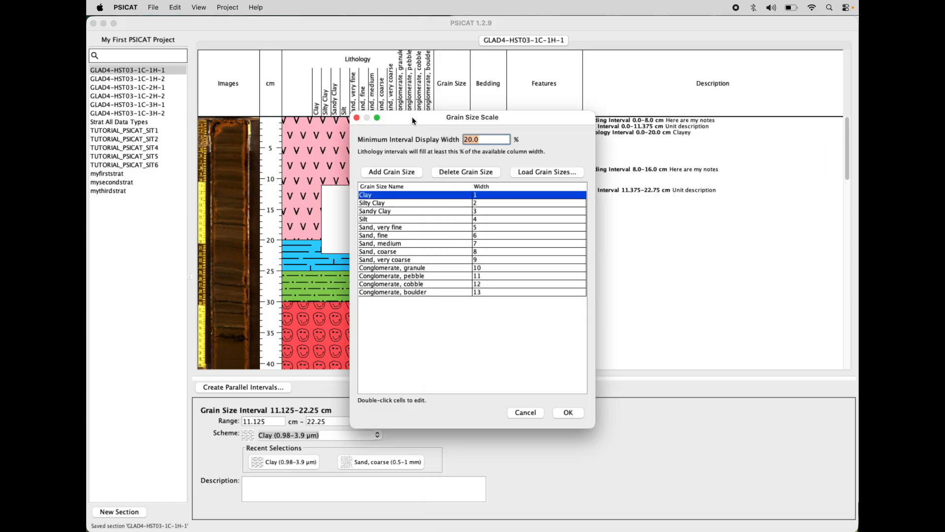
click(357, 117)
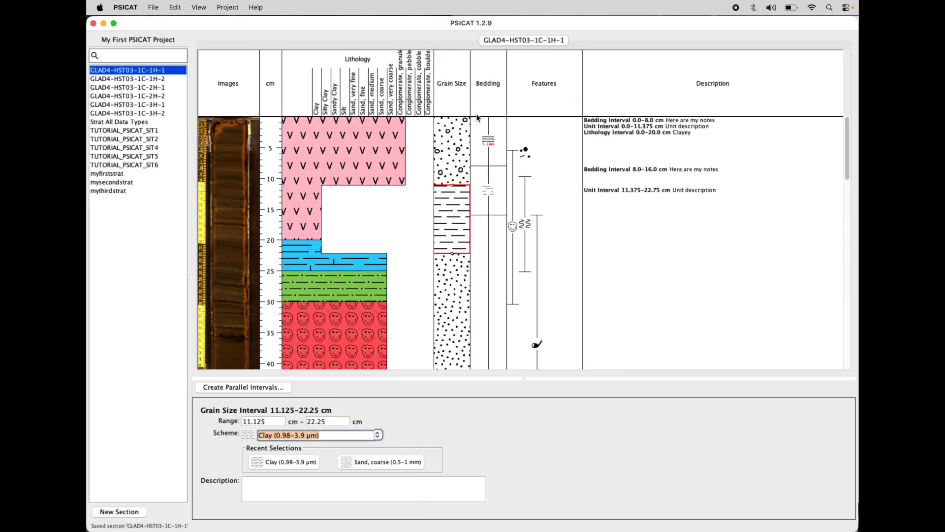
Step: Move the SchemeEditor window aside, recheck PSICAT's Grain Size Scale settings and dismiss them without changes
key(super+Tab)
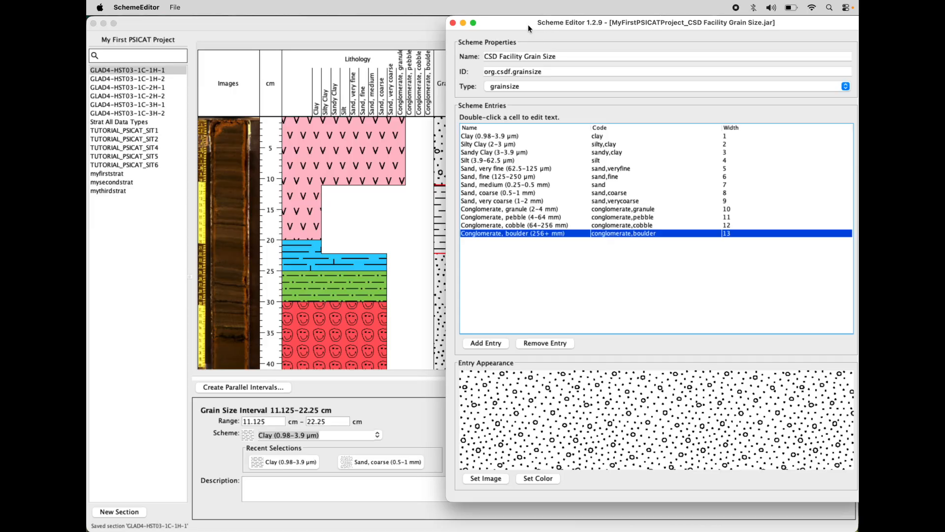
drag(527, 29, 539, 26)
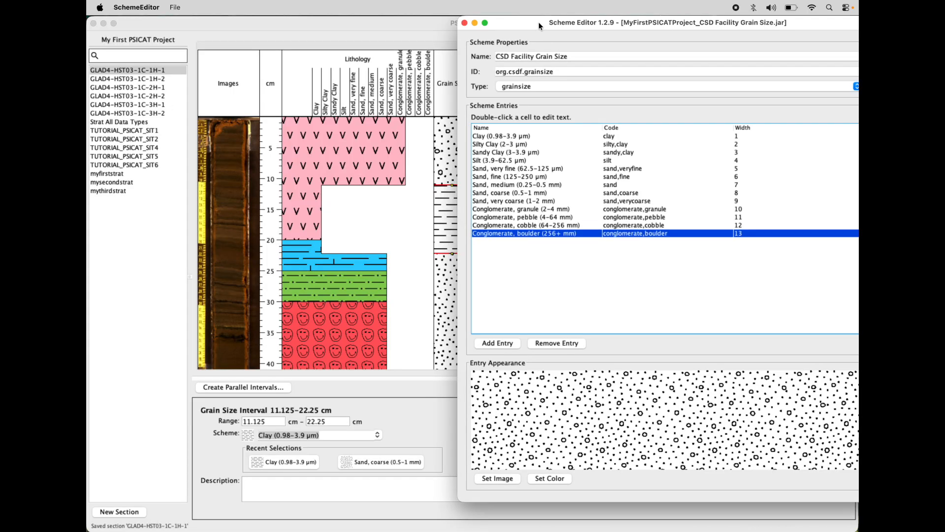
click(382, 24)
click(228, 7)
click(232, 23)
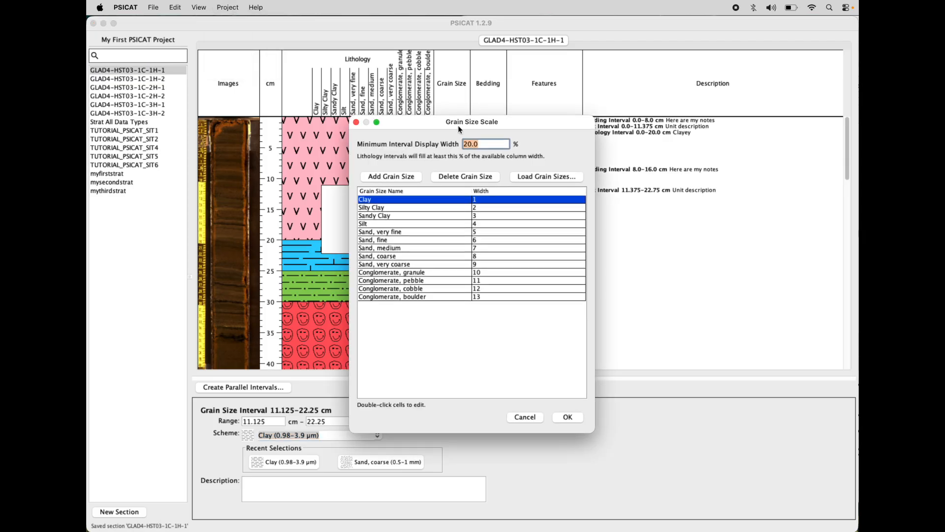
click(538, 420)
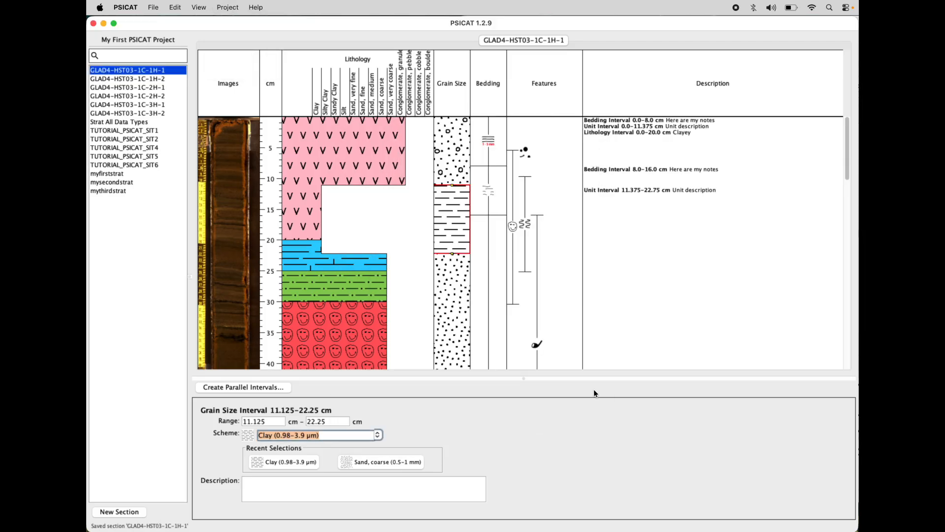
key(super+Tab)
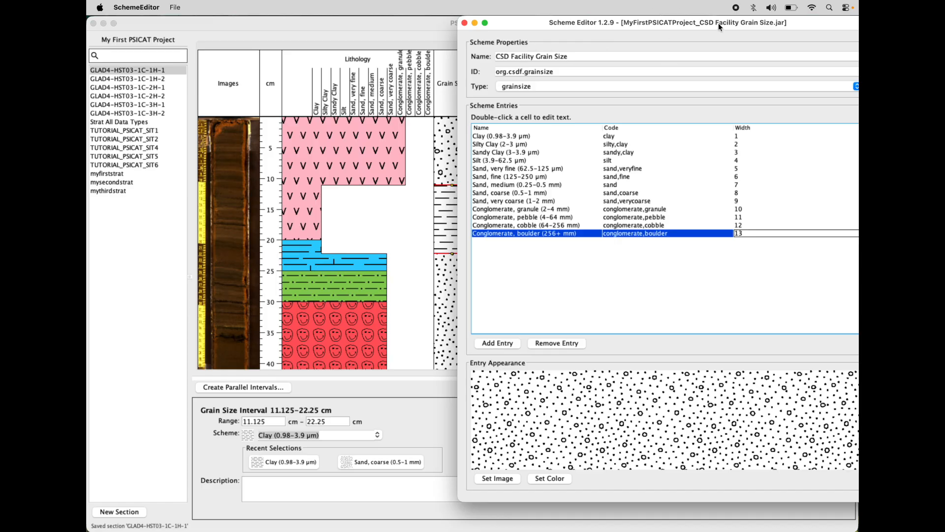
drag(727, 19, 722, 19)
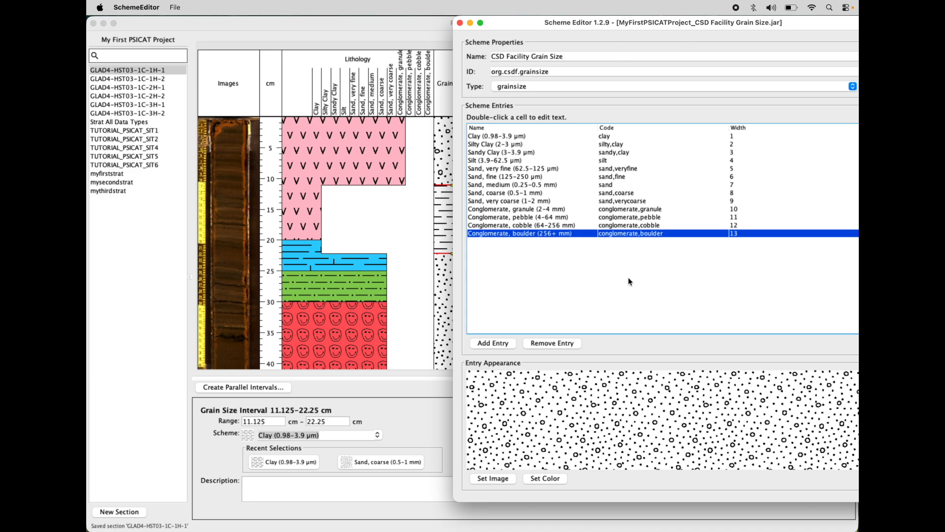
click(354, 22)
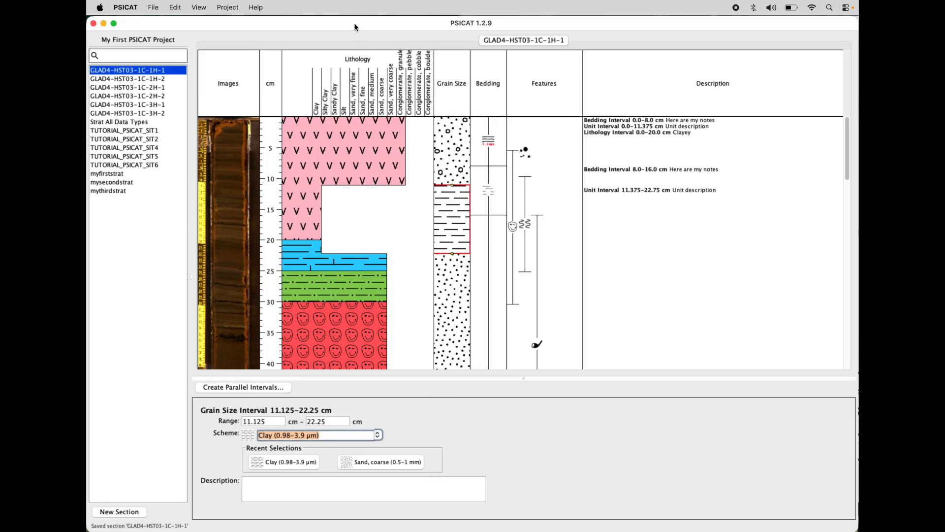
key(super+Tab)
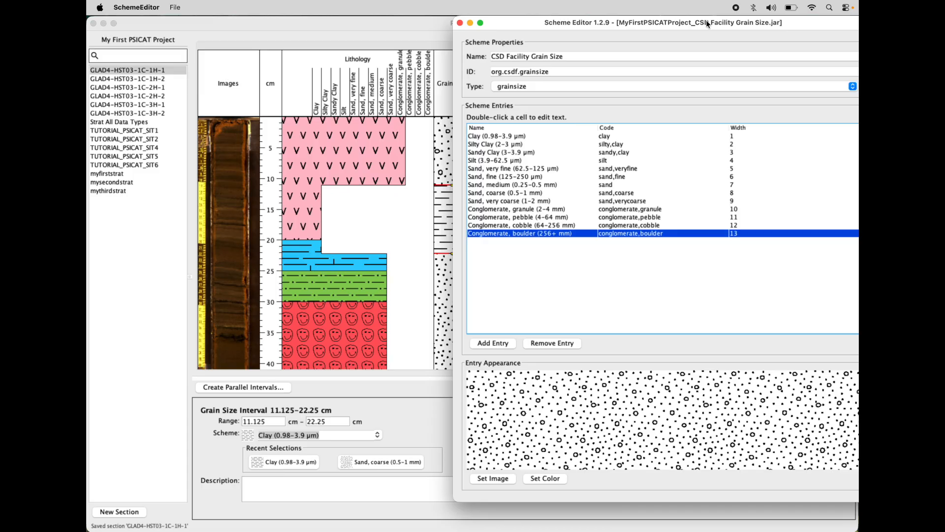
Step: Close My First PSICAT Project in PSICAT and quit the program
click(281, 28)
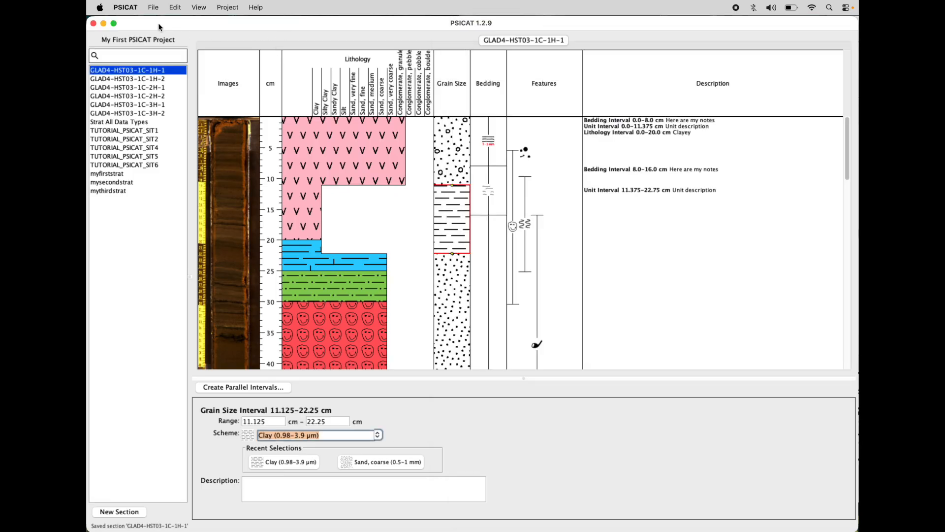
click(153, 7)
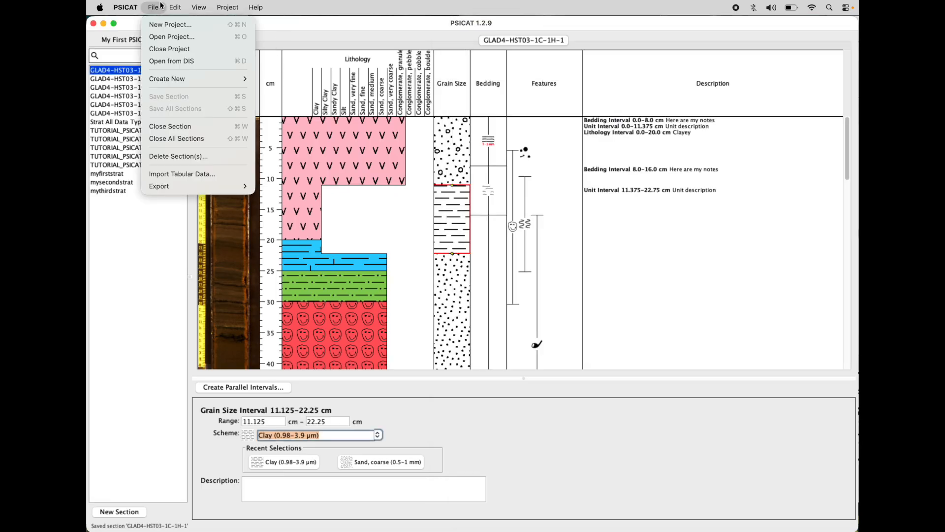
click(157, 51)
click(126, 7)
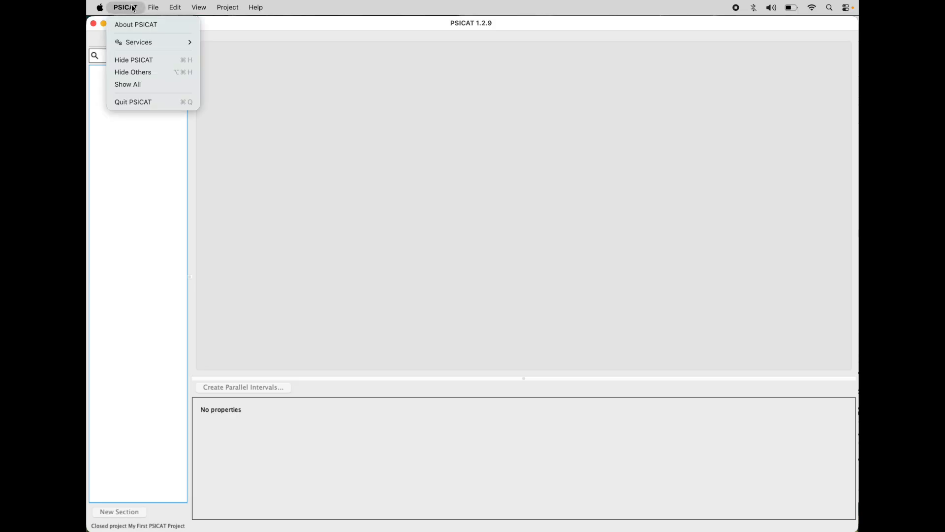
click(135, 103)
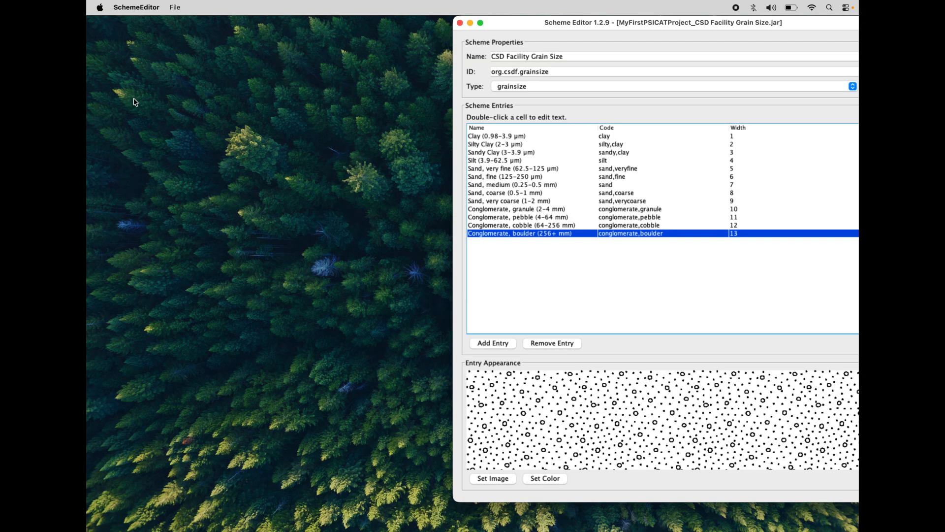
Step: Remove the conglomerate granule, pebble, cobble and boulder entries from the CSD Facility Grain Size scheme in SchemeEditor
double_click(807, 17)
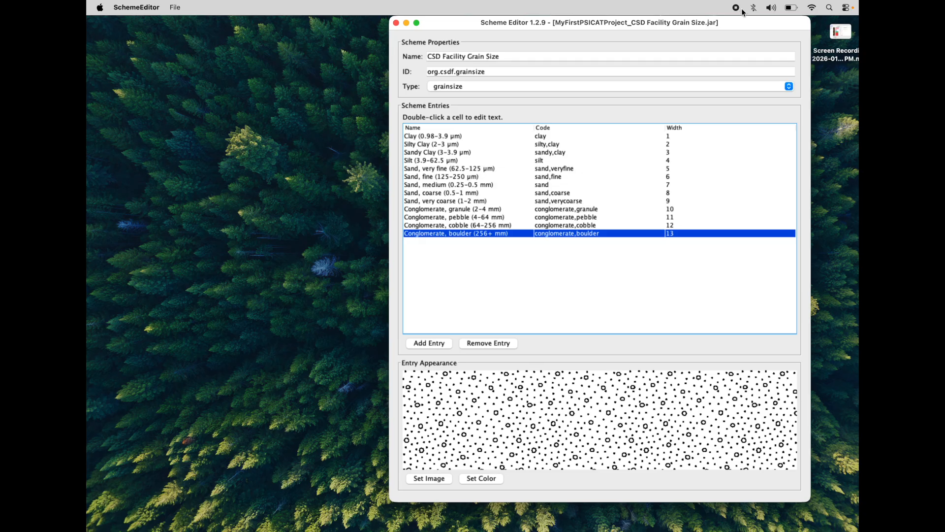
double_click(679, 22)
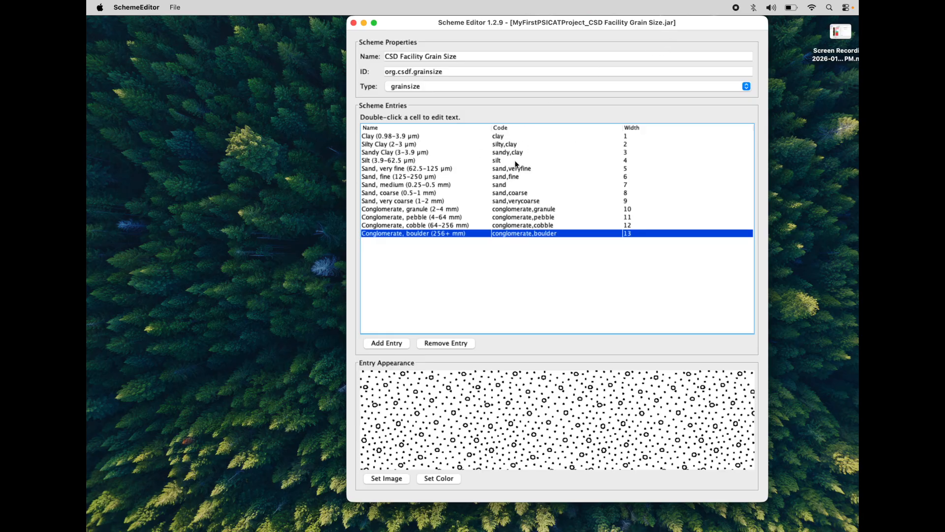
click(429, 208)
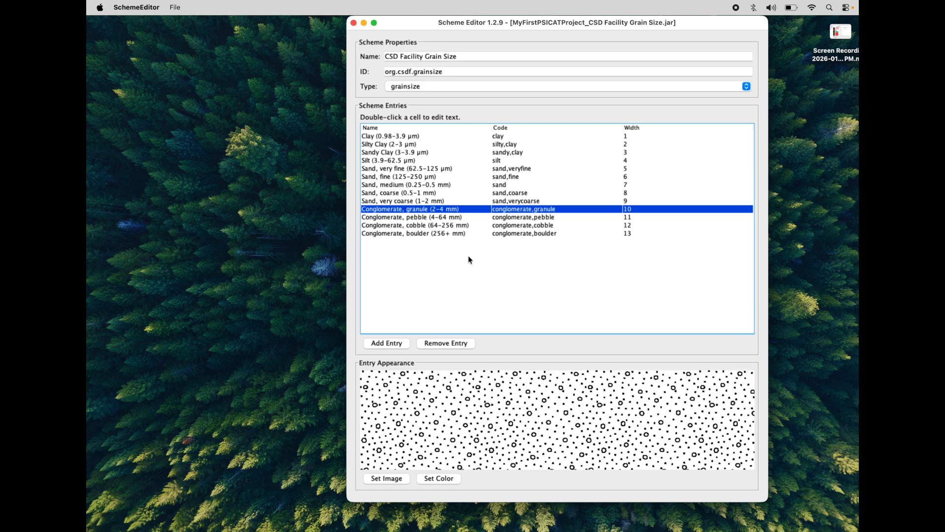
click(450, 343)
click(450, 343)
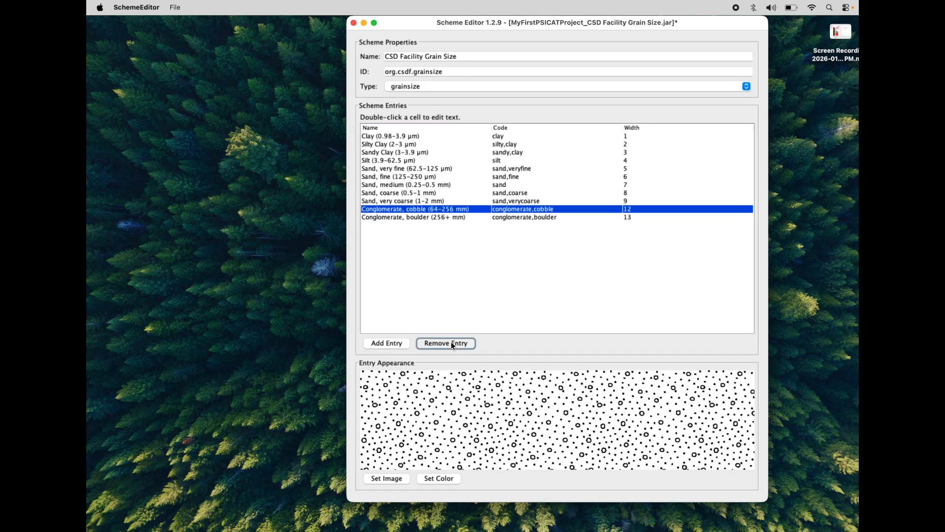
click(450, 343)
click(450, 343)
Step: Save the edited CSD Facility Grain Size scheme under its existing file name and dismiss the confirmation
click(175, 7)
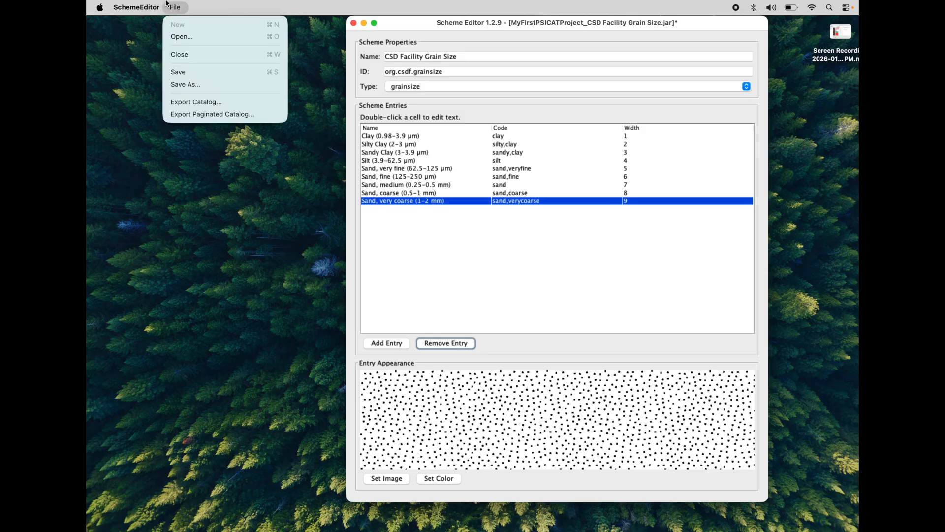
click(178, 73)
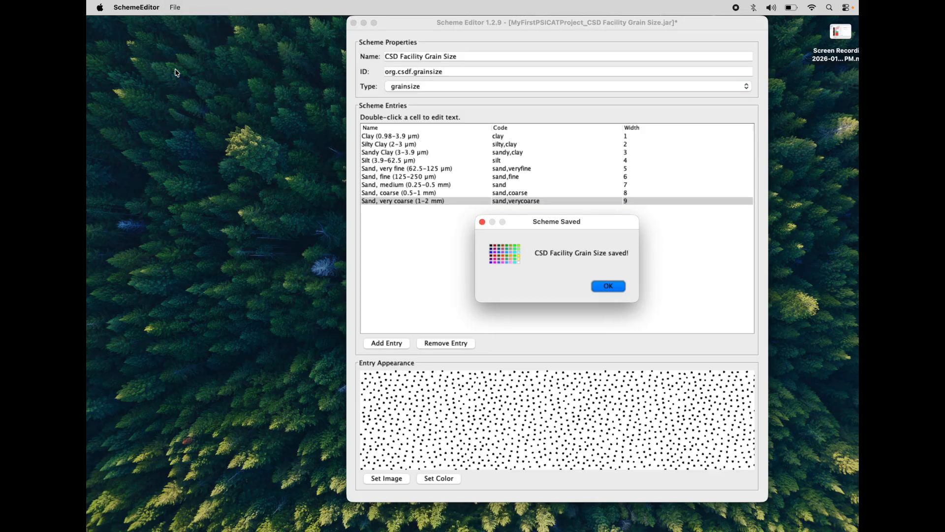
click(608, 285)
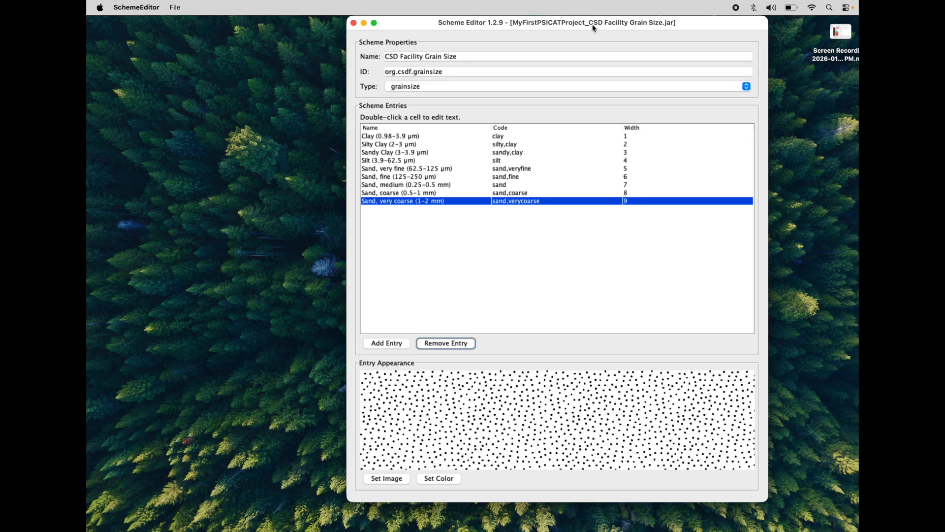
Step: Relaunch PSICAT, re-open My First PSICAT Project and open the section GLAD4-HST03-1C-1H-1
drag(592, 25, 621, 25)
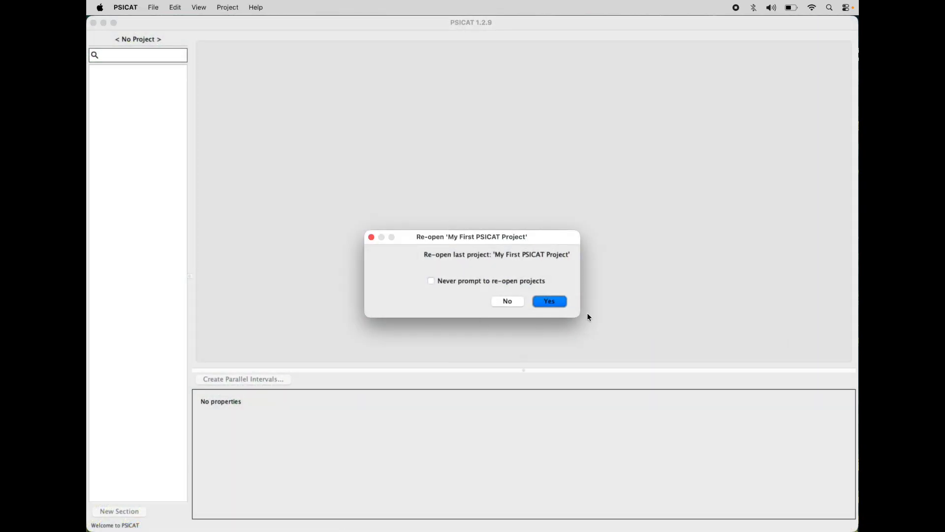
click(558, 299)
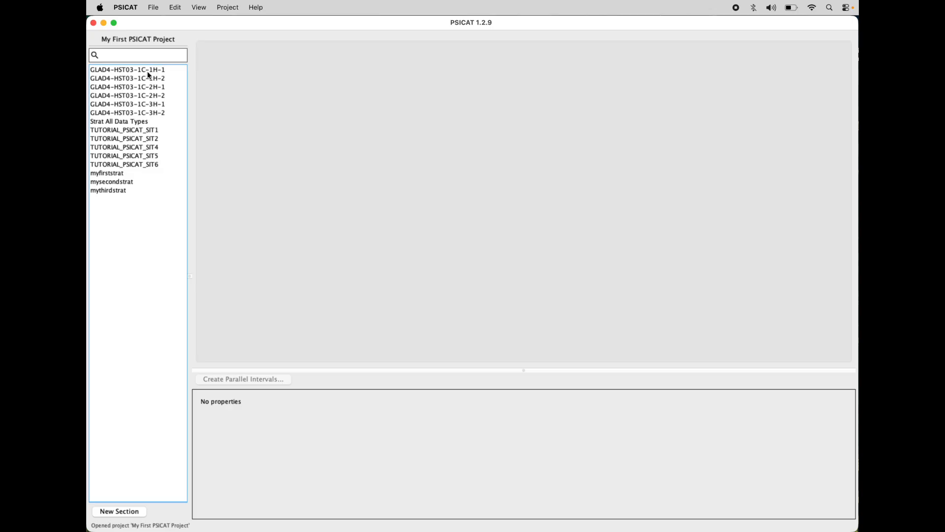
click(149, 69)
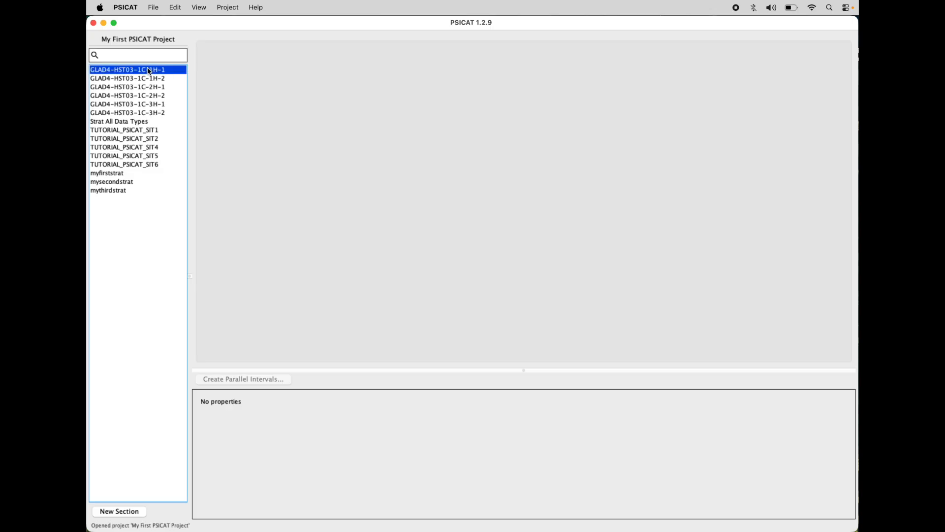
double_click(149, 72)
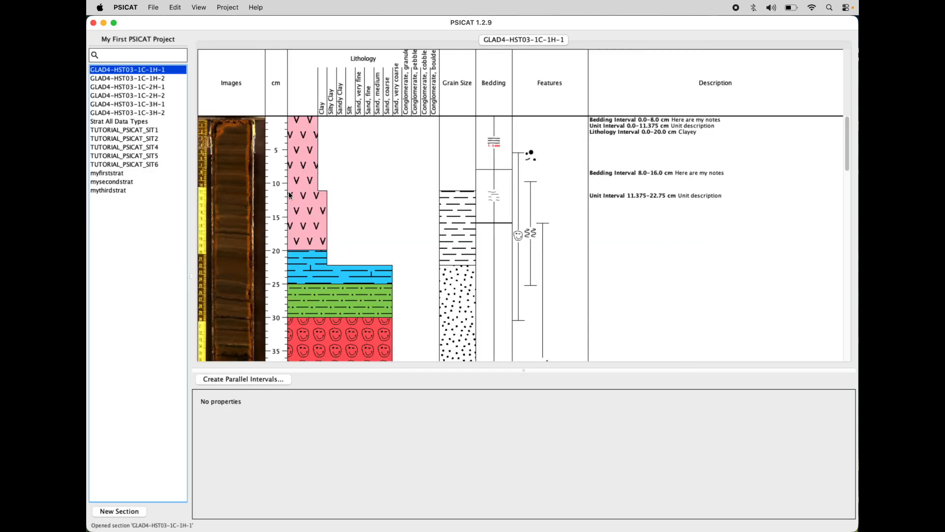
Step: Inspect the Grain Size column's intervals and check the scheme assigned to the 0.0–11.125 cm interval
click(451, 164)
click(453, 208)
click(451, 276)
click(455, 231)
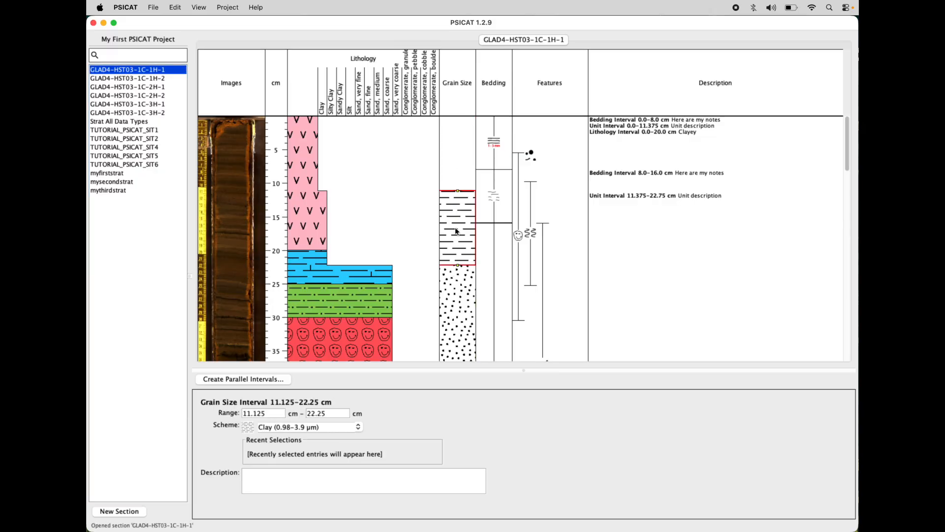
click(456, 146)
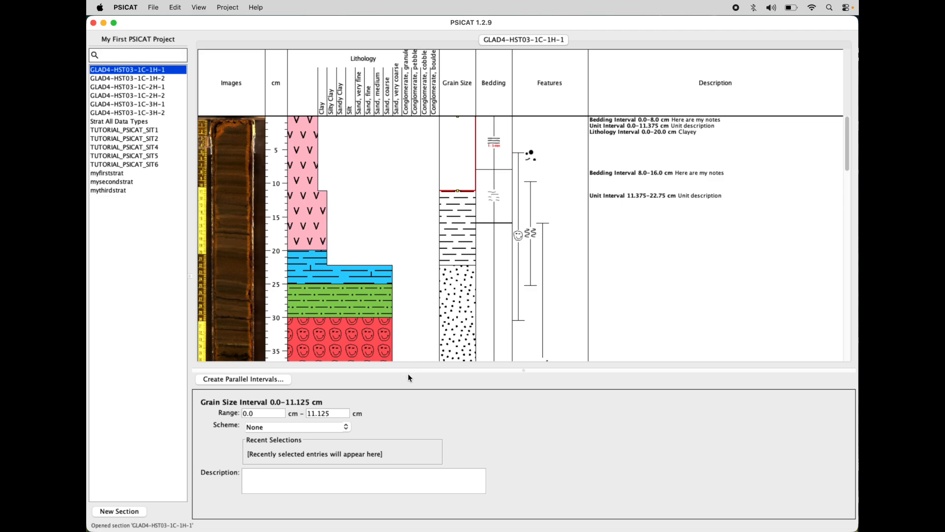
Step: Review the Scheme choices for the 11.125–22.25 cm grain size interval down to the end of the list
click(459, 221)
click(359, 427)
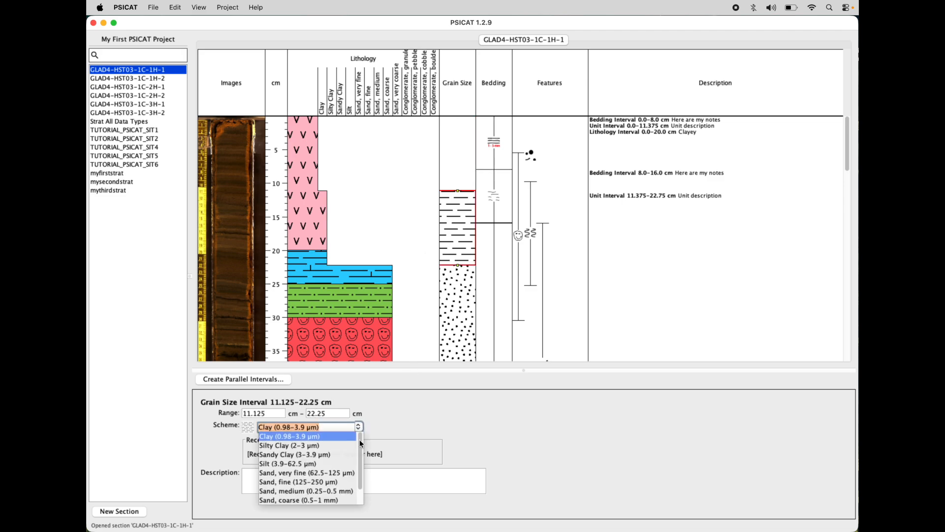
scroll(359, 450, down, 2)
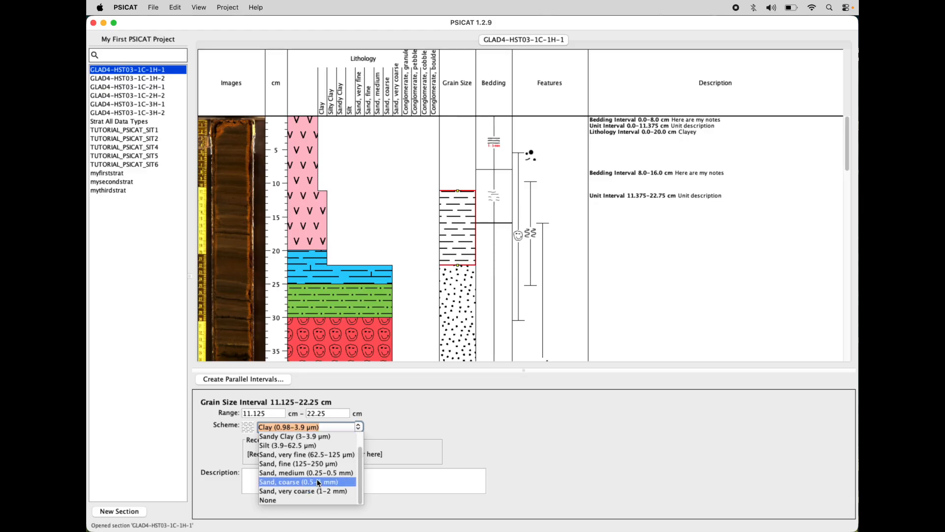
Step: Assign the Sand, very coarse (1–2 mm) scheme to the 0.0–11.125 cm grain size interval and save the section
scroll(359, 470, up, 2)
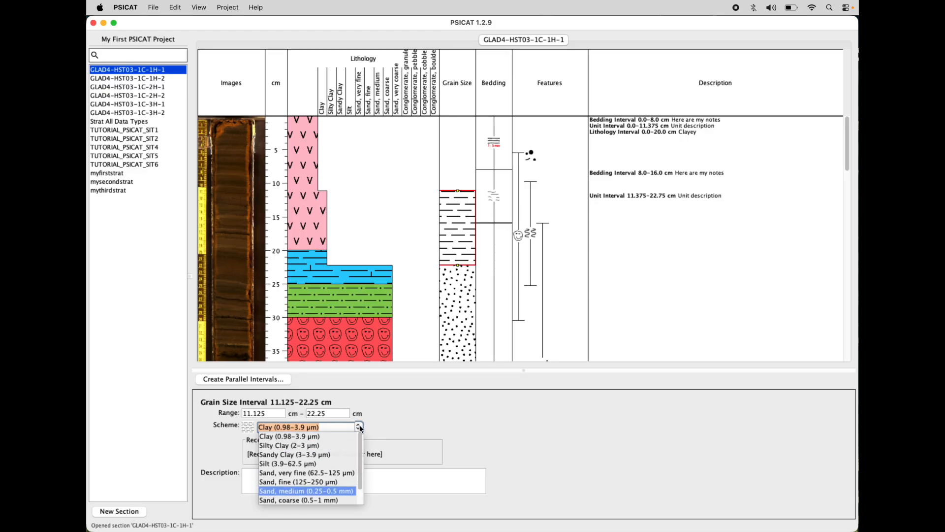
click(303, 173)
click(460, 162)
click(346, 428)
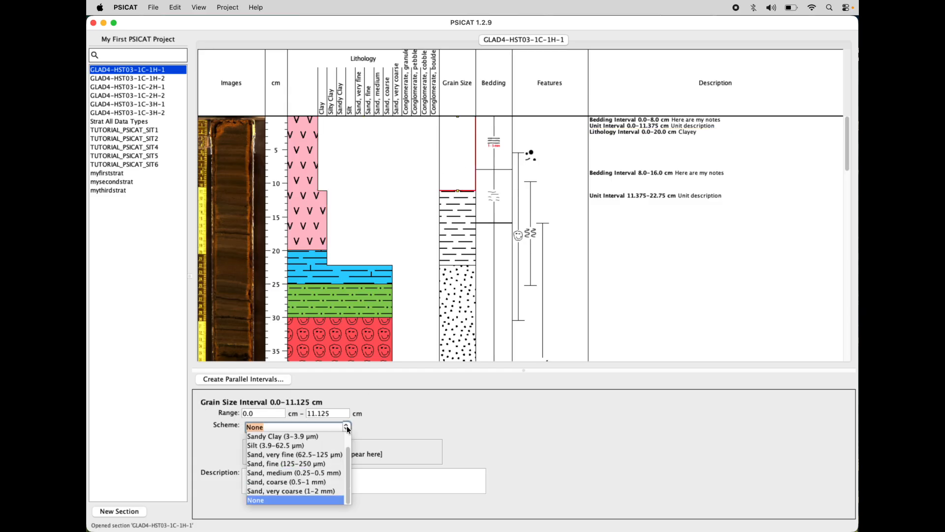
click(296, 492)
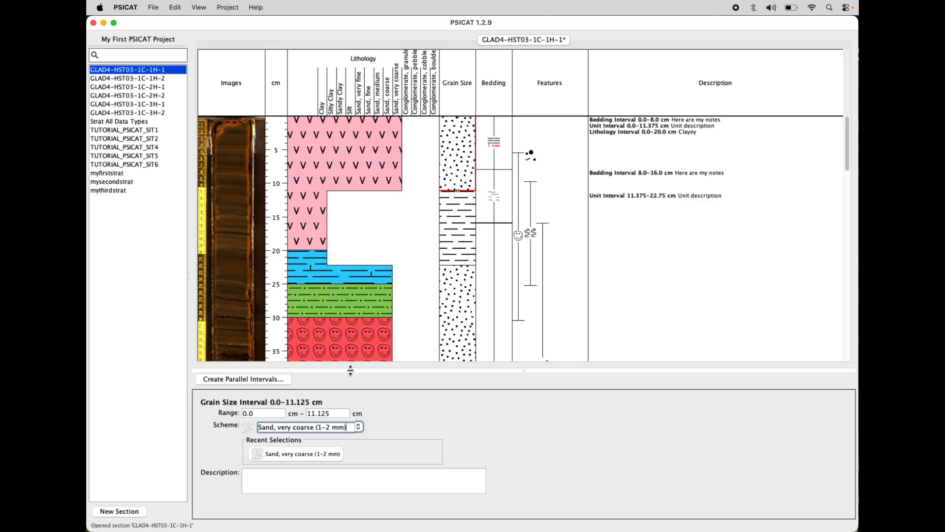
click(365, 486)
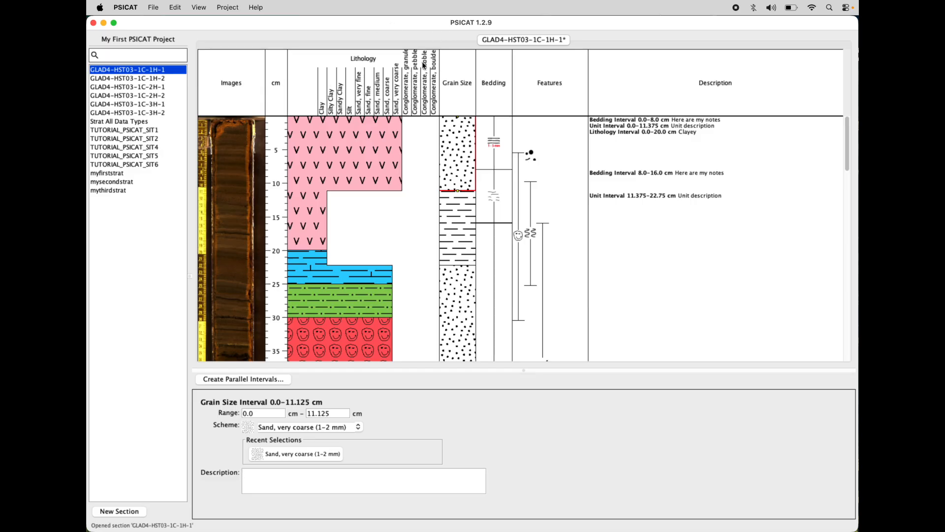
key(super+s)
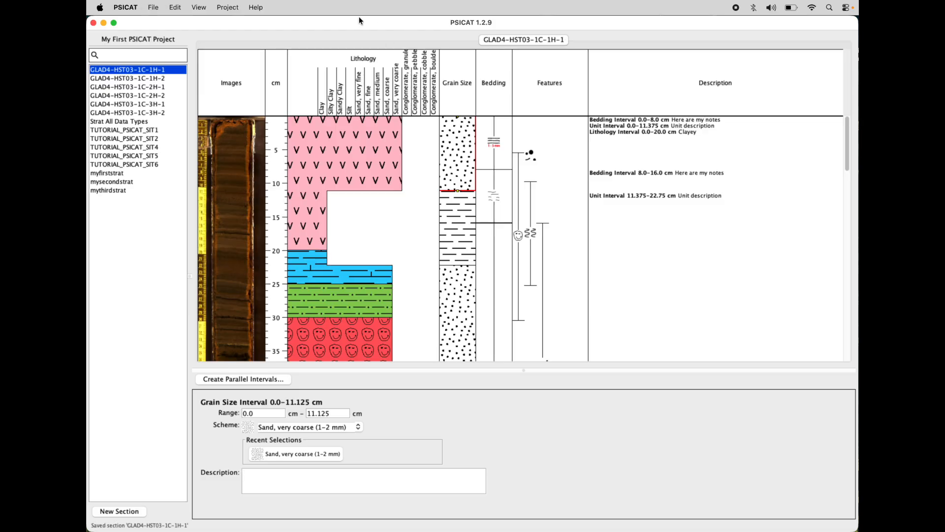
Step: Delete the granule, pebble, cobble and boulder Conglomerate entries from the project's Grain Size Scale and apply the change
click(226, 5)
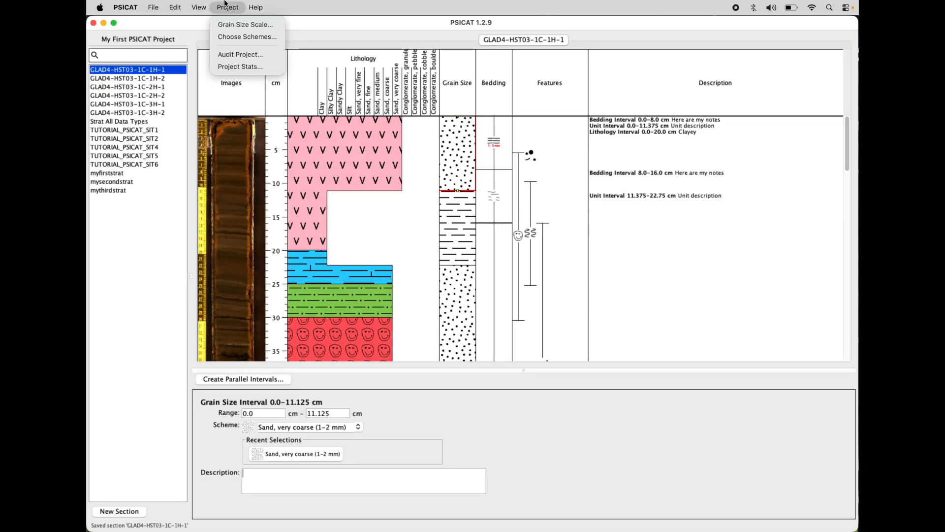
click(230, 26)
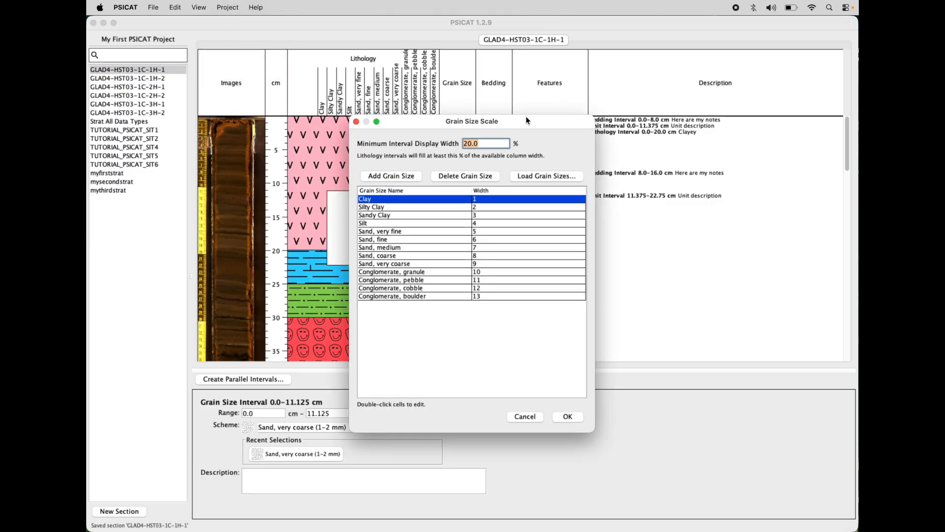
drag(525, 117, 707, 117)
click(616, 267)
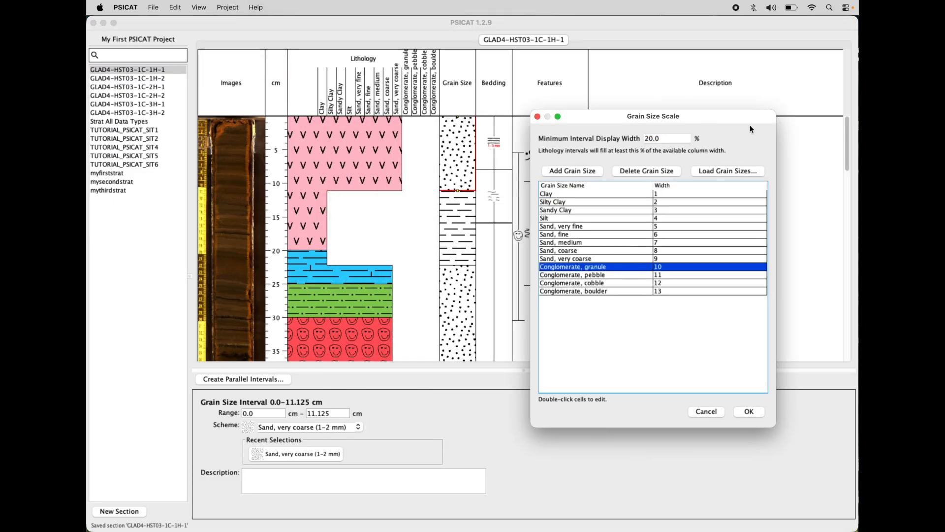
drag(740, 113, 689, 116)
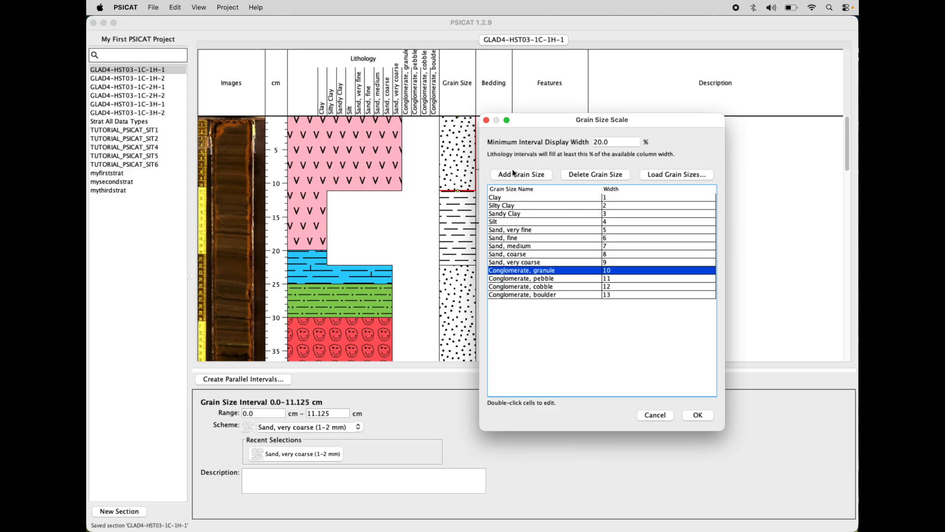
click(593, 174)
click(593, 173)
click(592, 173)
click(593, 173)
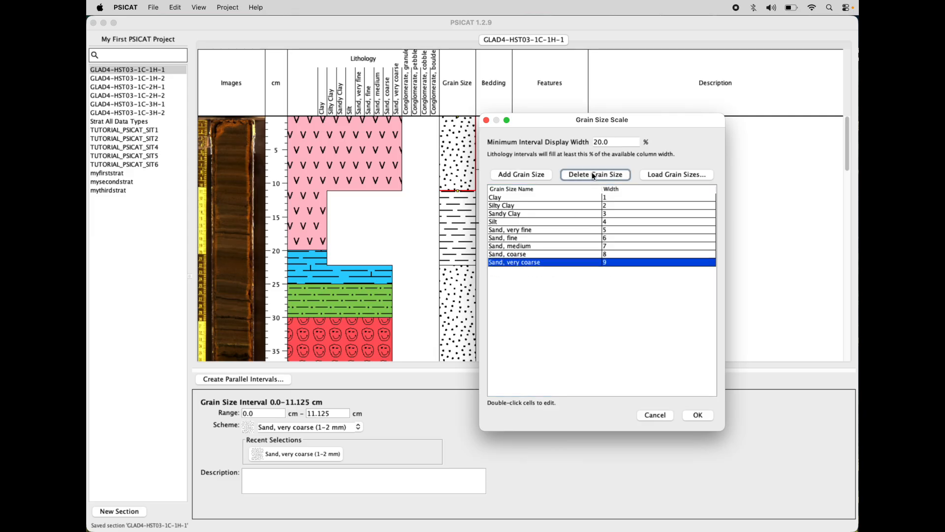
click(699, 415)
Step: Check the topmost lithology interval and the Scheme choices for the 0.0–11.125 cm grain size interval, keeping Sand, very coarse (1–2 mm)
click(344, 149)
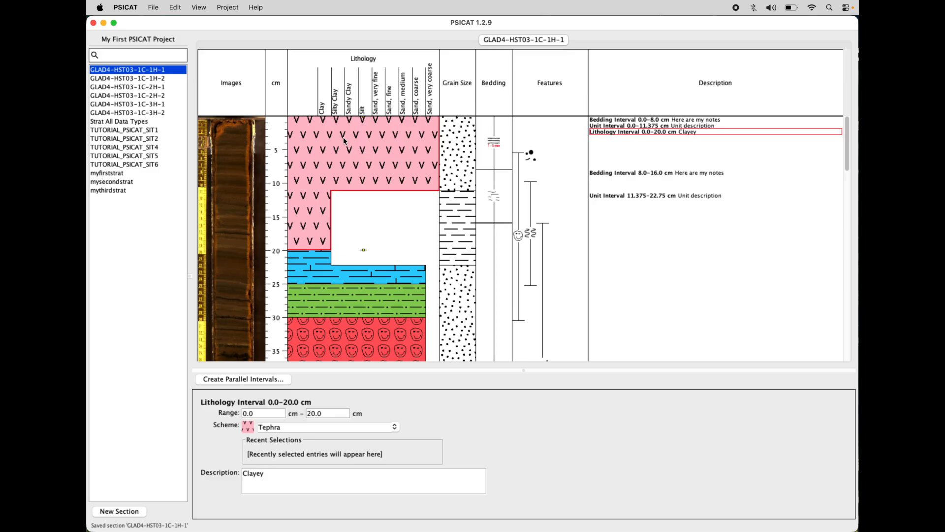
click(463, 146)
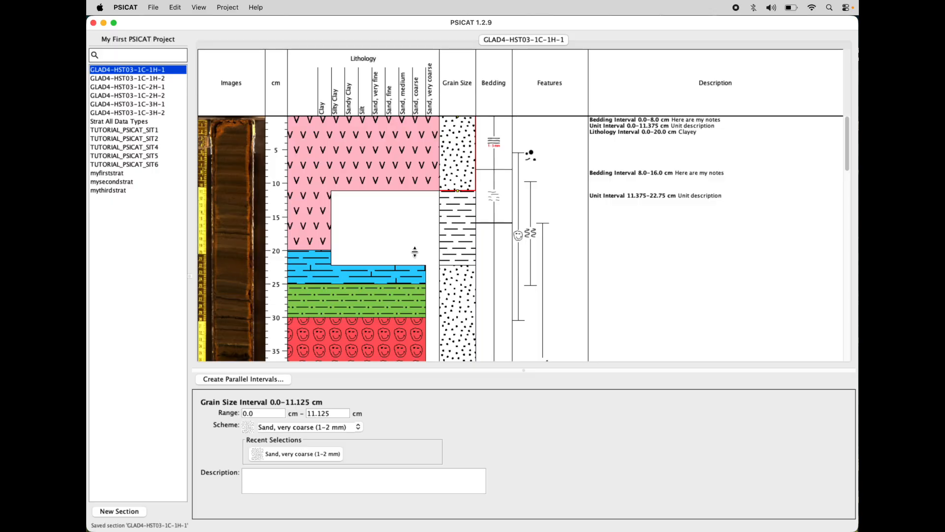
click(359, 428)
mouse_move(360, 457)
mouse_down()
mouse_move(362, 429)
mouse_move(360, 463)
mouse_up()
click(345, 490)
click(358, 429)
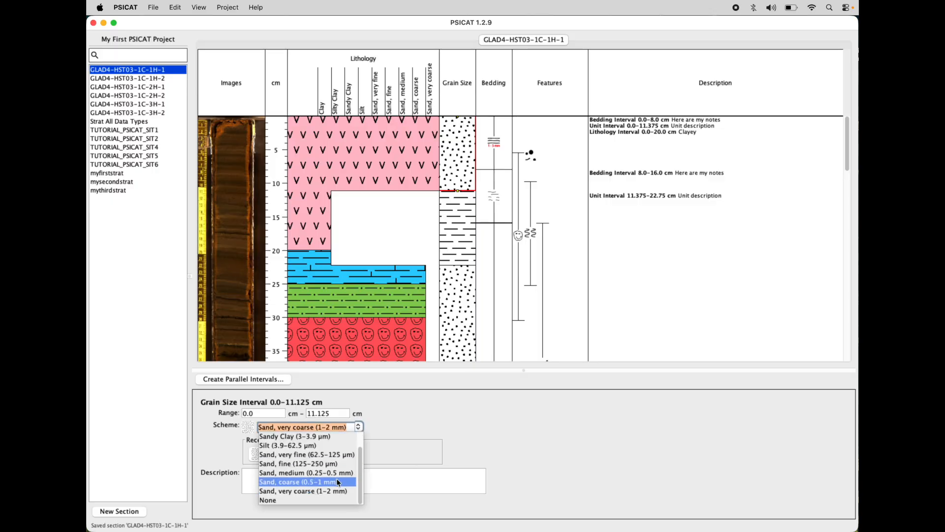
click(333, 488)
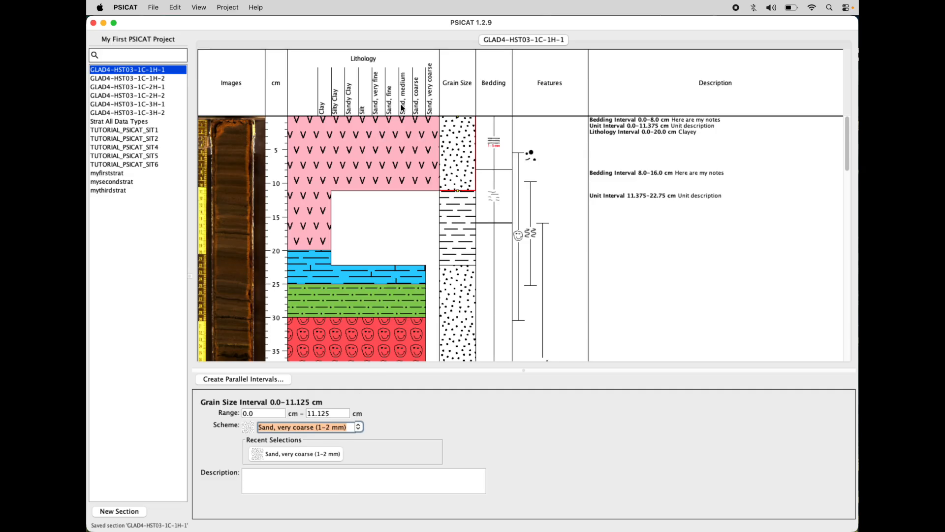
click(374, 149)
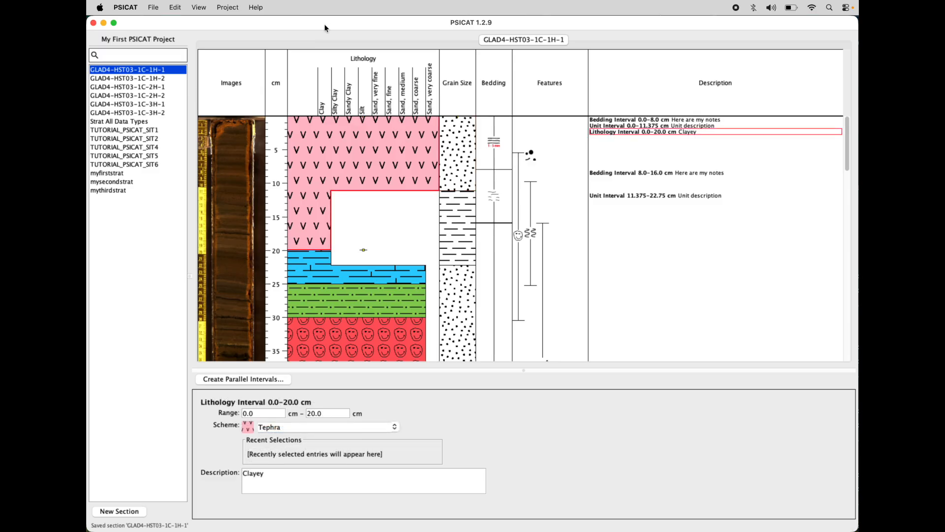
Step: Compare the CSD Facility Grain Size entries in Scheme Editor with PSICAT's Grain Size Scale, leaving the scale unchanged
key(super+Tab)
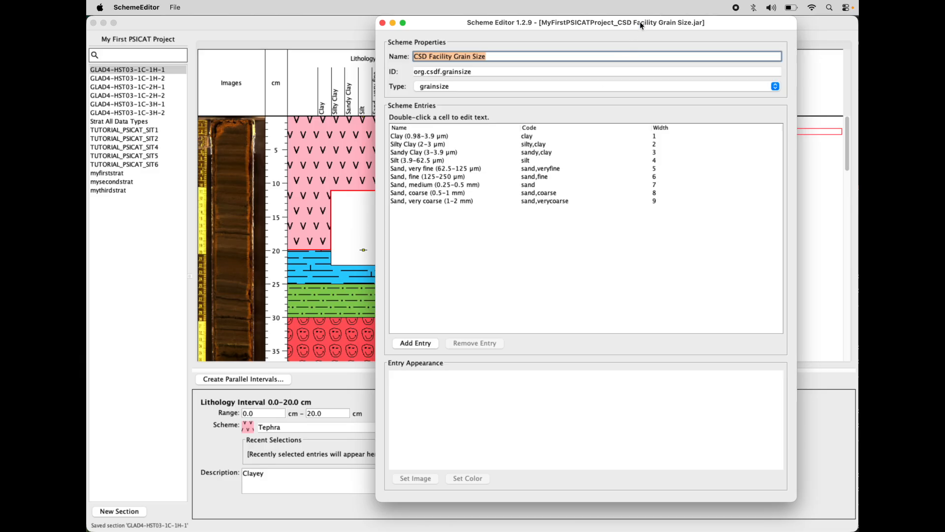
click(315, 33)
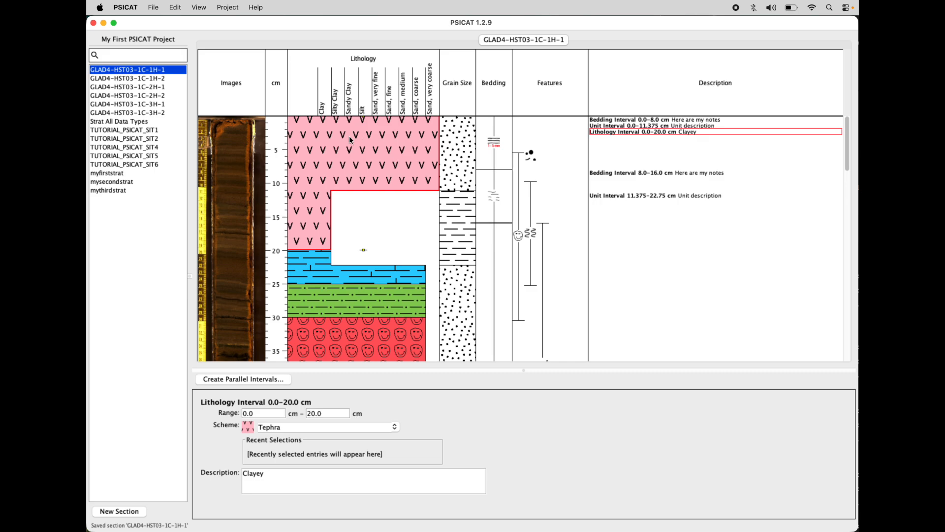
click(228, 8)
click(228, 7)
click(228, 7)
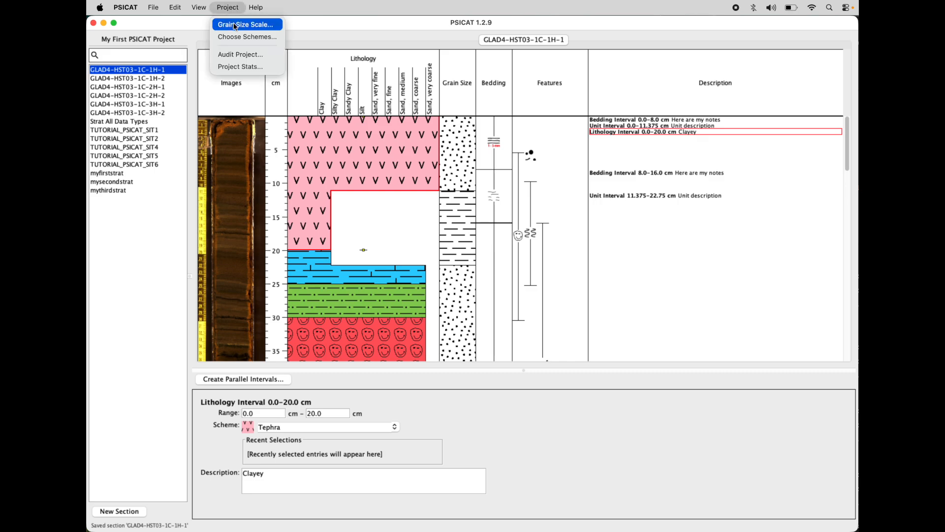
click(235, 25)
drag(510, 120, 687, 122)
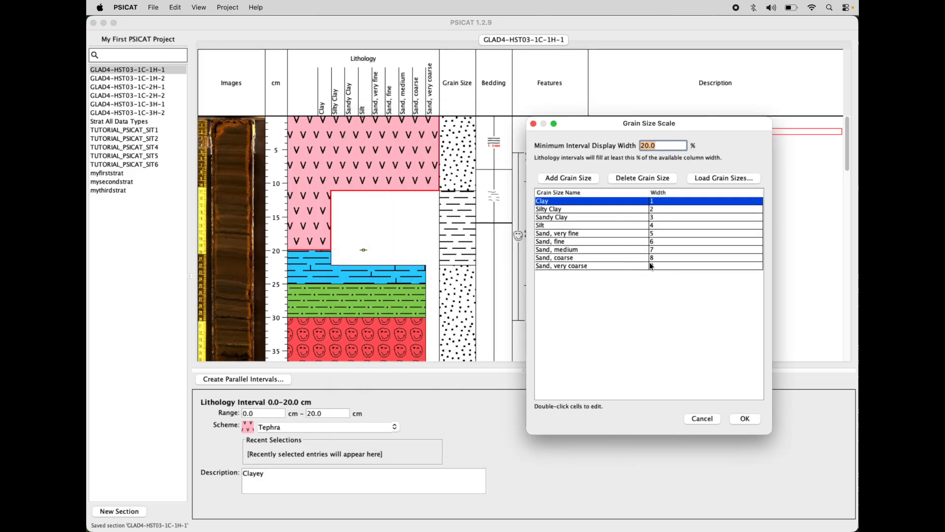
click(704, 419)
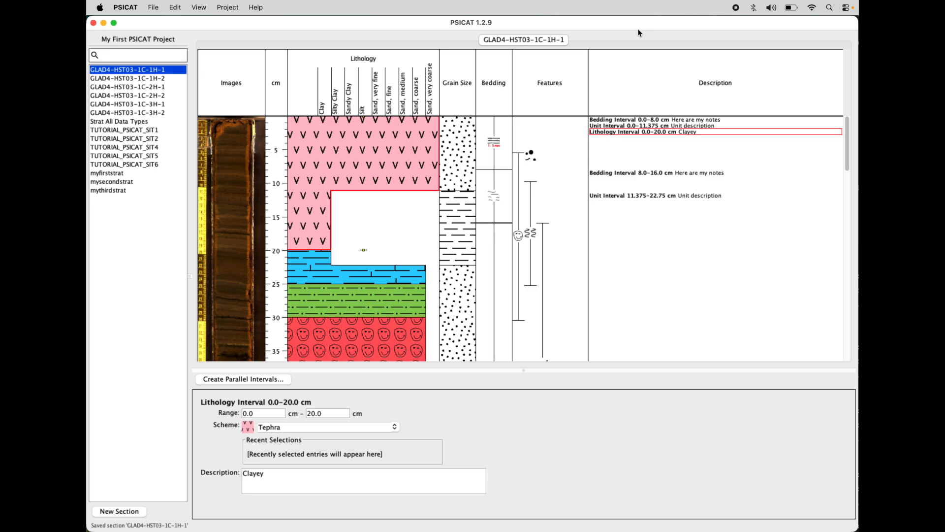
Step: Close My First PSICAT Project, switch to Scheme Editor and replace the loaded scheme with a blank untitled one
click(153, 7)
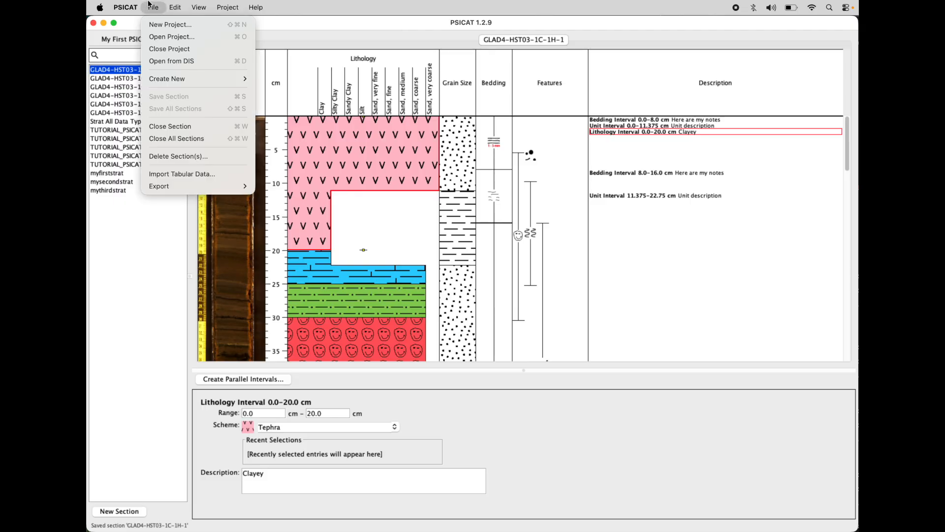
click(168, 51)
key(super+Tab)
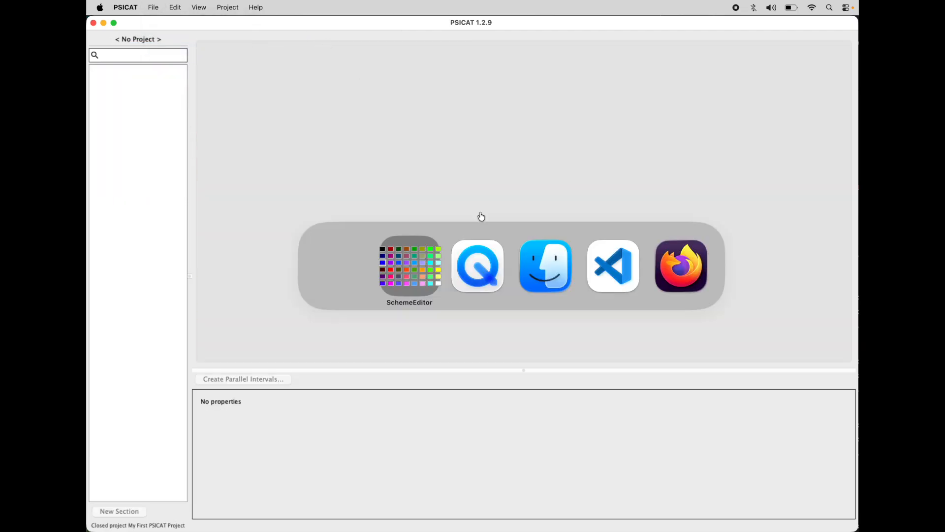
click(435, 261)
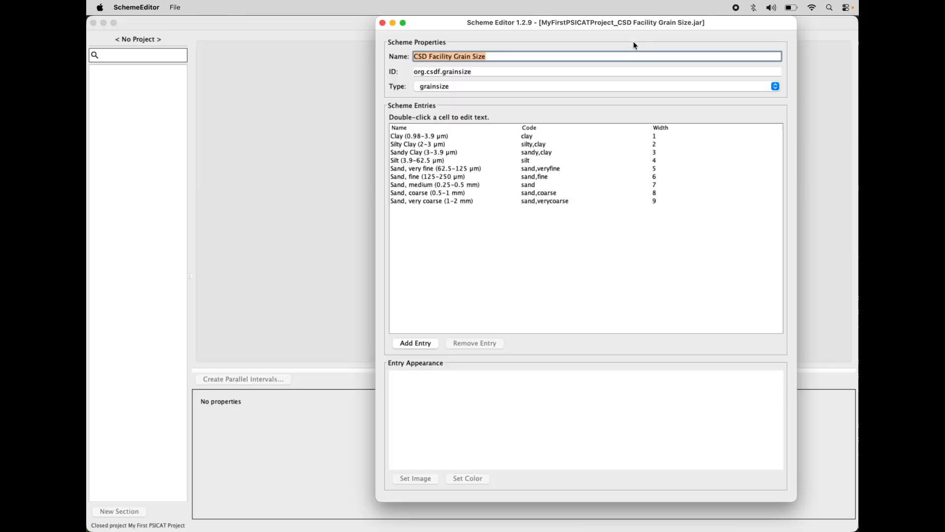
click(178, 7)
click(185, 52)
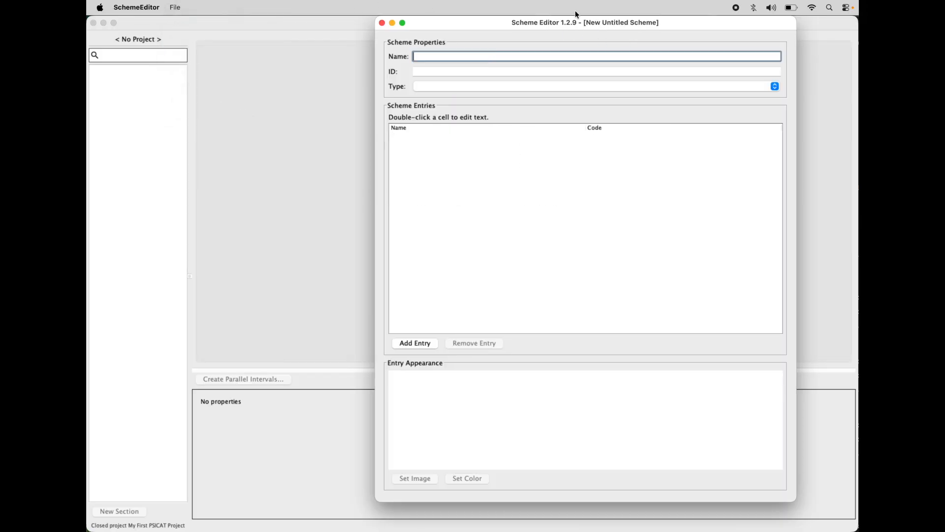
drag(664, 22, 670, 22)
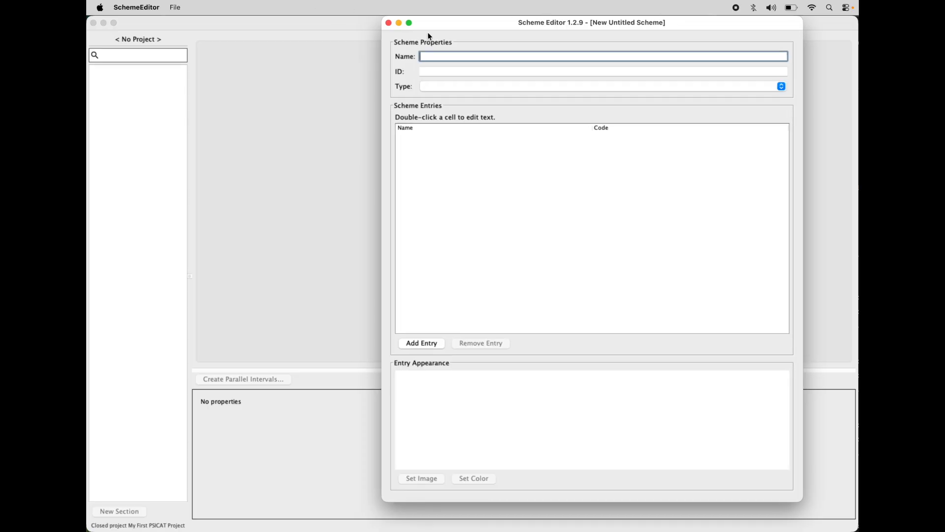
Step: Switch back to PSICAT and open the project in the Desktop folder CustomGrainSize_PSICAT
click(367, 37)
click(149, 8)
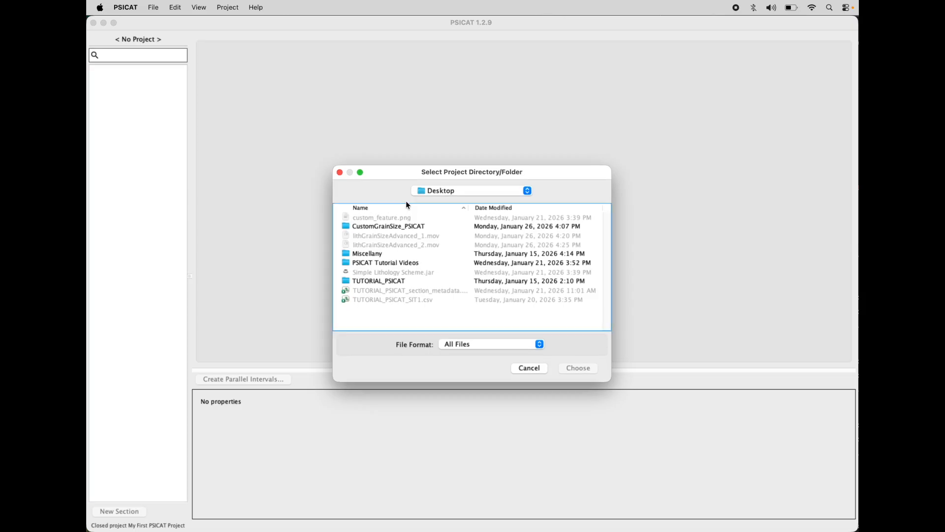
click(402, 226)
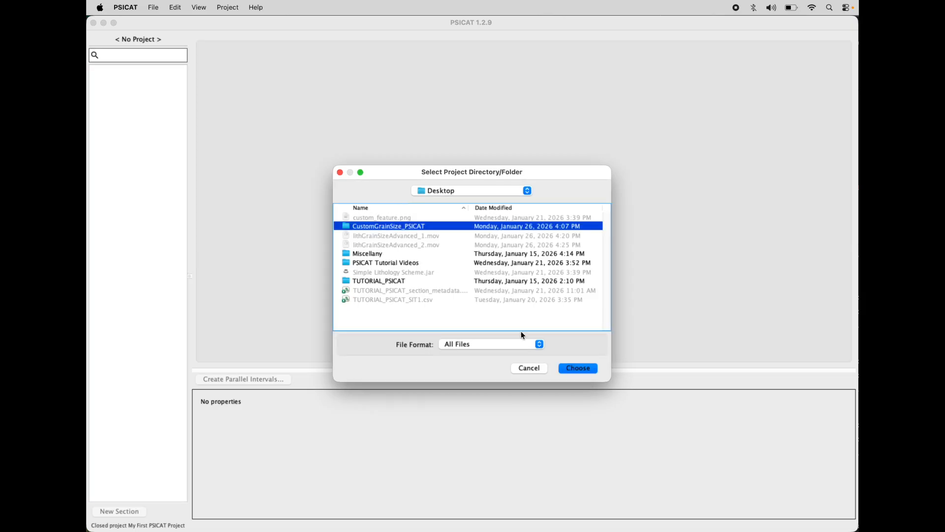
click(580, 368)
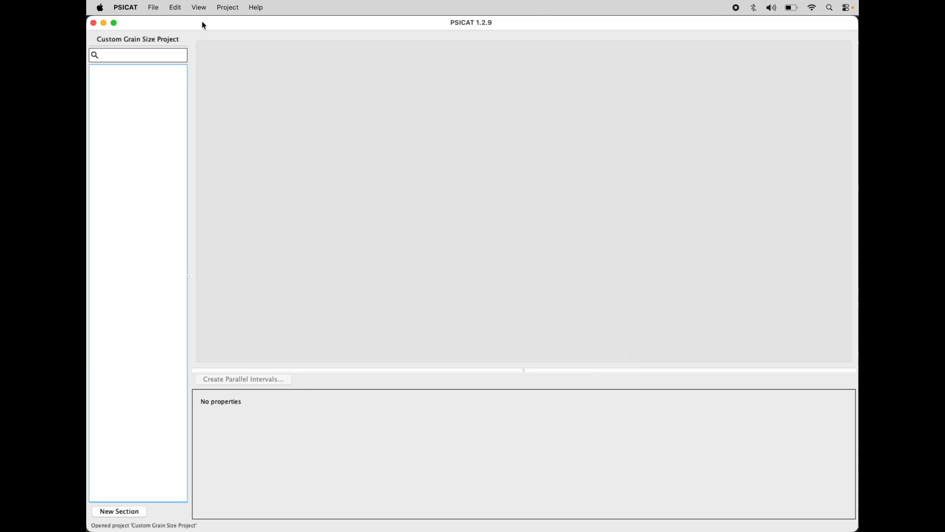
Step: Examine the schemes assigned to the Custom Grain Size Project, particularly CSD Facility Grain Size, and leave without changing them
click(228, 7)
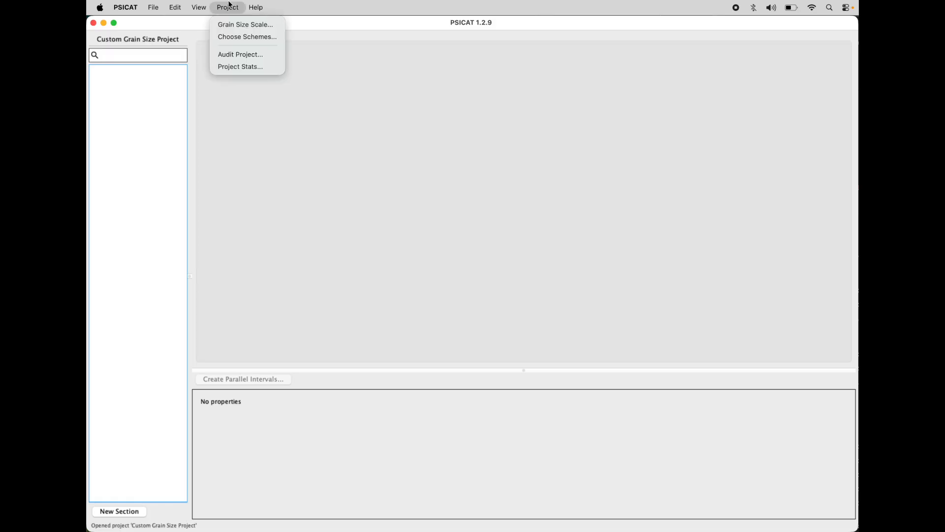
click(235, 42)
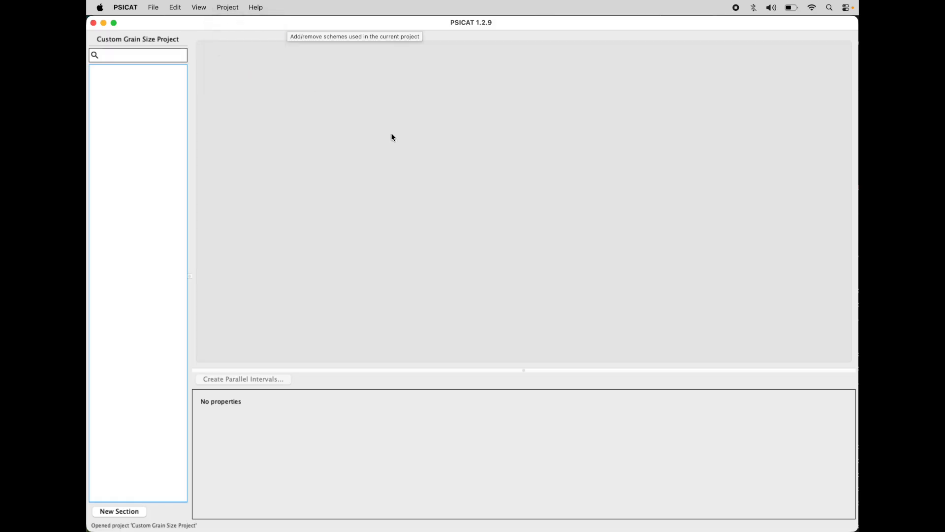
click(340, 223)
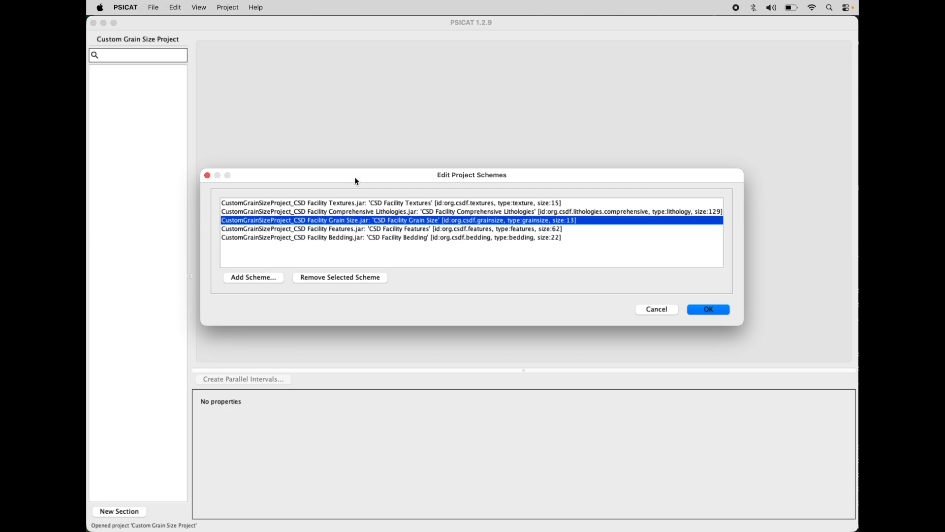
drag(354, 177, 373, 176)
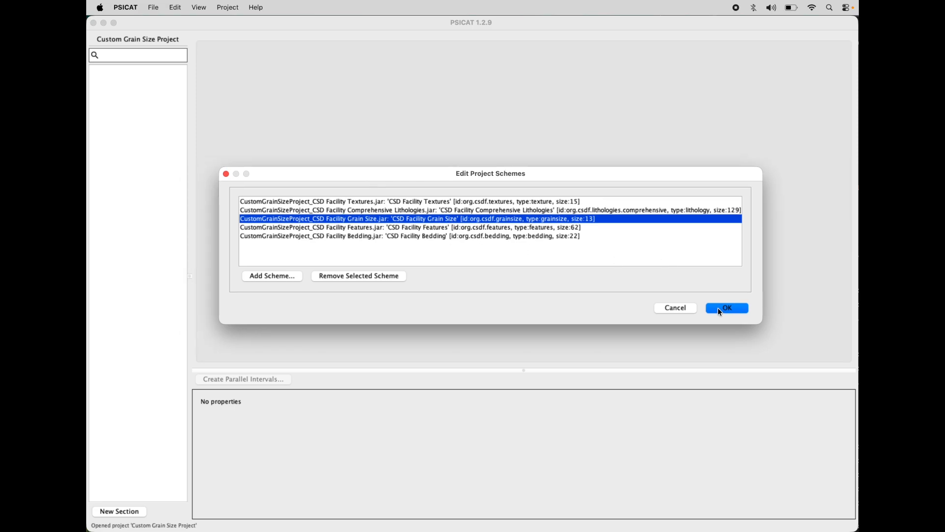
mouse_move(570, 174)
mouse_down()
mouse_move(538, 180)
mouse_move(576, 182)
mouse_up()
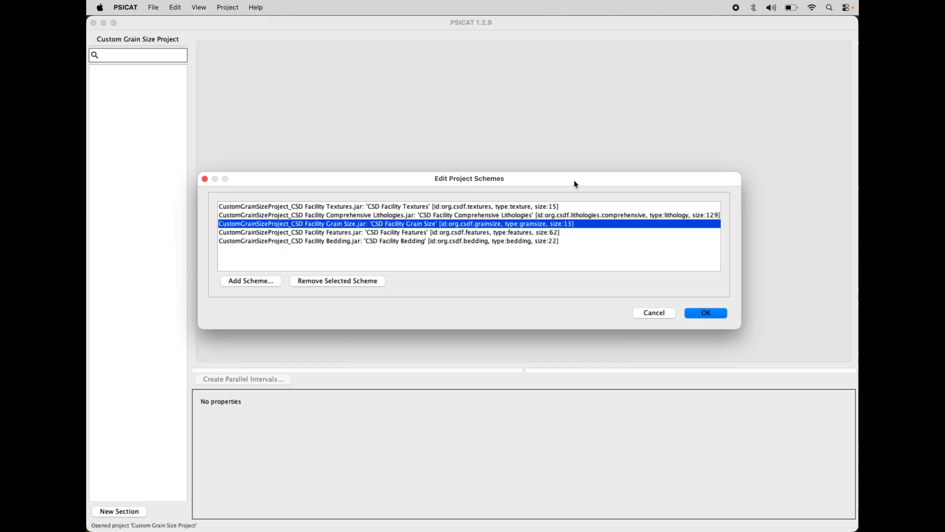
drag(576, 184, 587, 185)
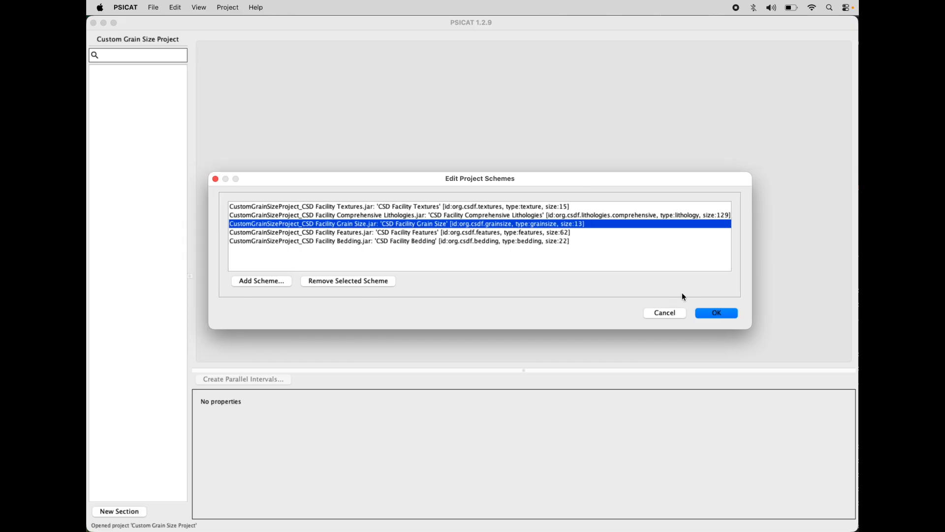
click(664, 313)
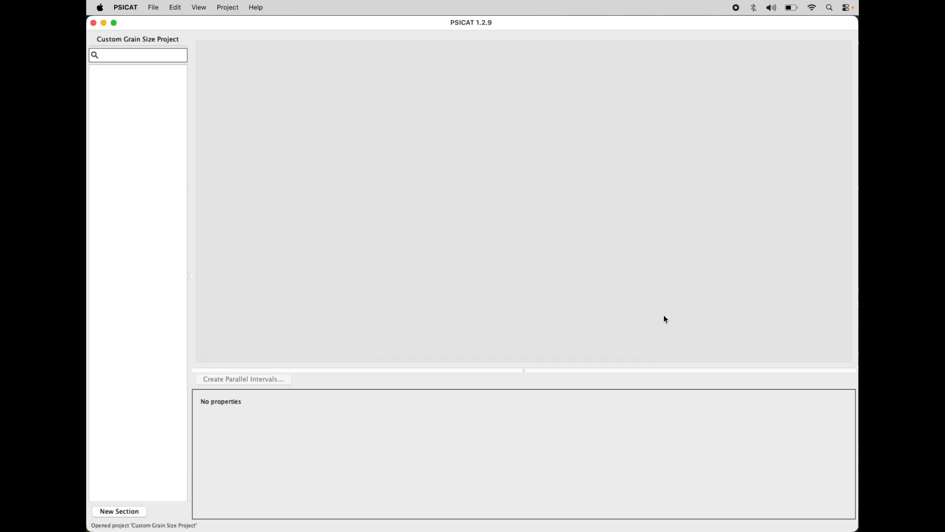
Step: Switch to Scheme Editor and name the new untitled scheme Custom Grain Size, keeping the ID custom.grain.size
key(super+Tab)
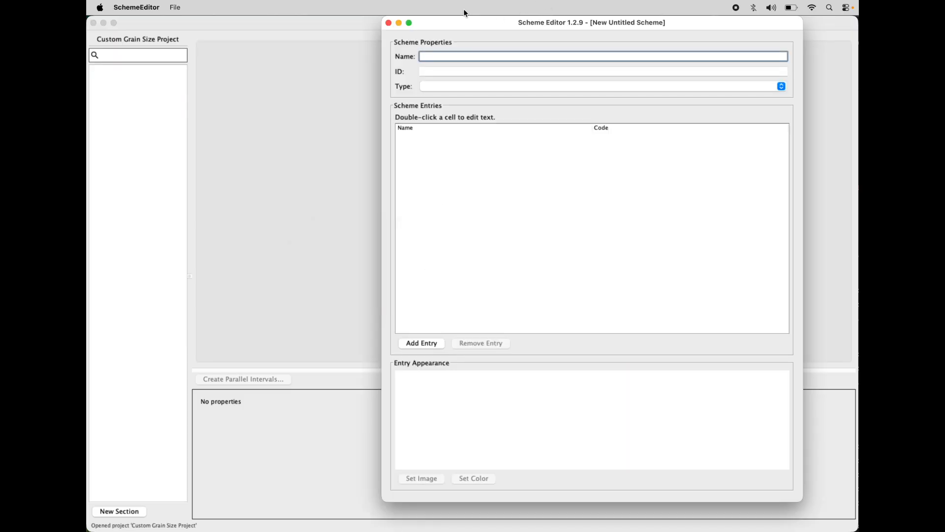
click(168, 6)
click(166, 3)
drag(596, 21, 576, 21)
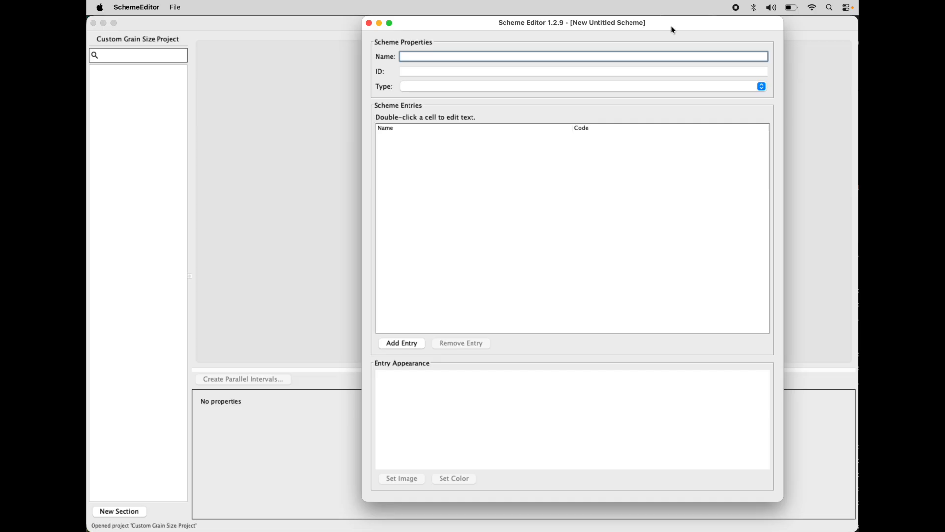
drag(672, 26, 666, 26)
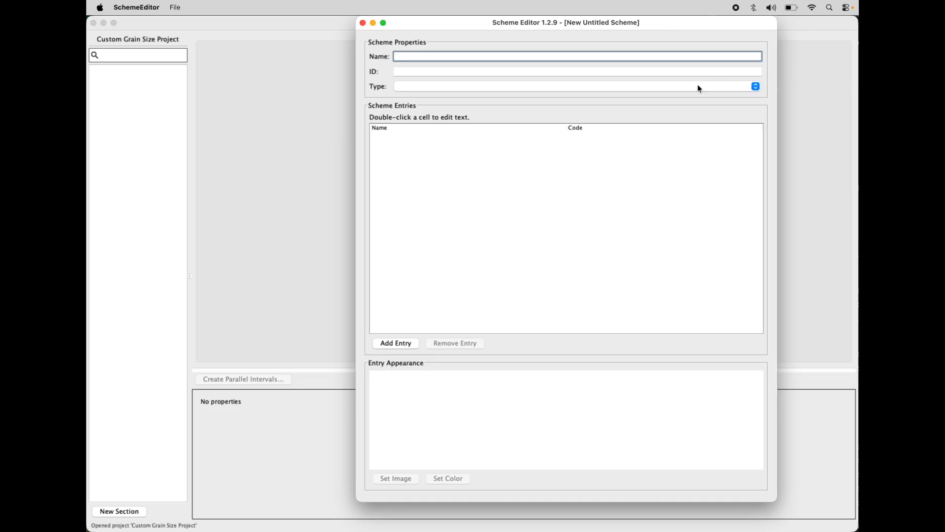
text(Custom Grai)
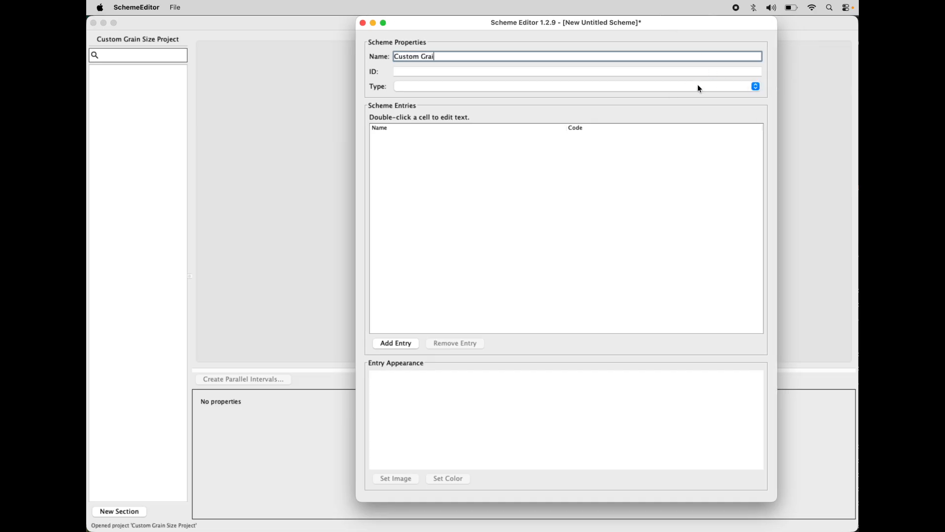
text(n Size)
click(639, 72)
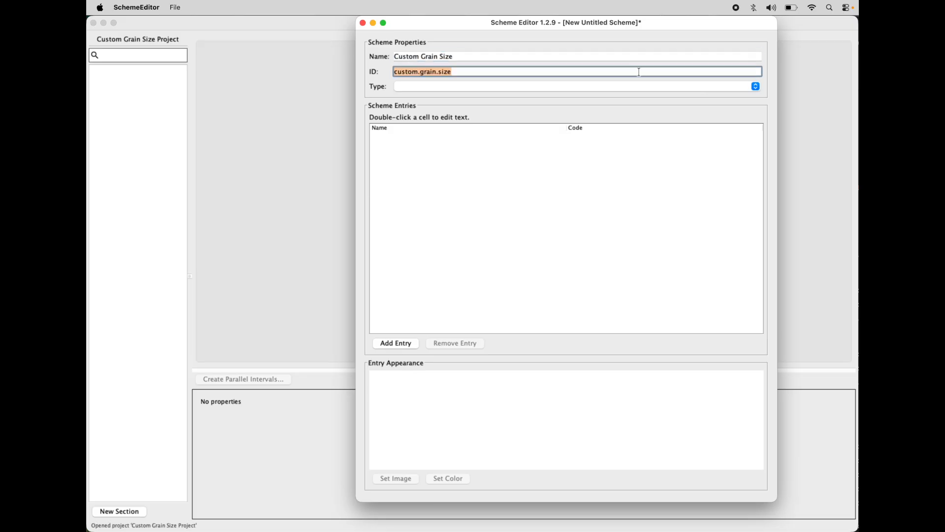
click(483, 73)
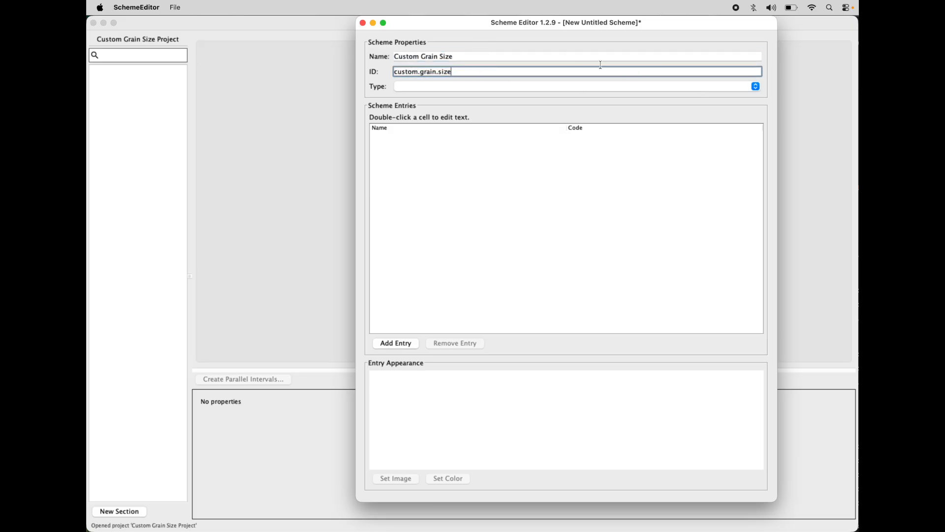
Step: Set the Custom Grain Size scheme's type to grainsize
click(752, 87)
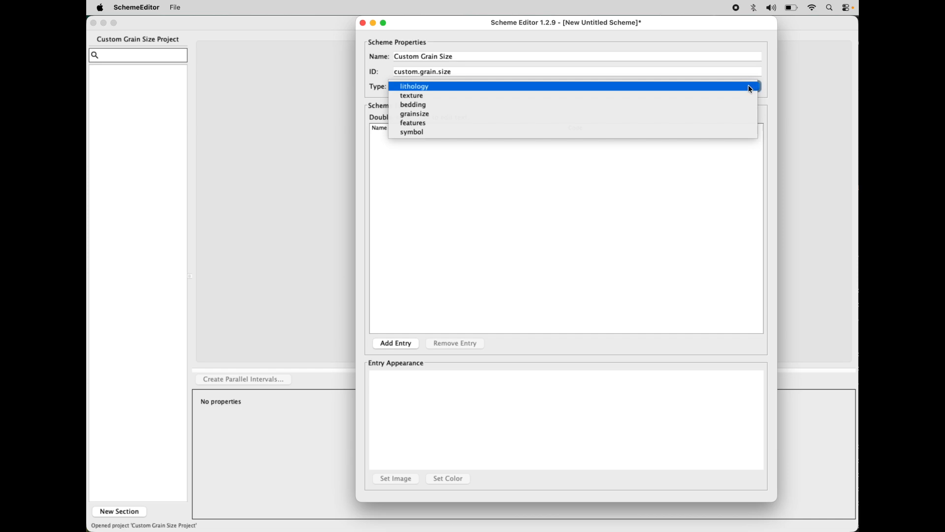
click(528, 119)
click(576, 130)
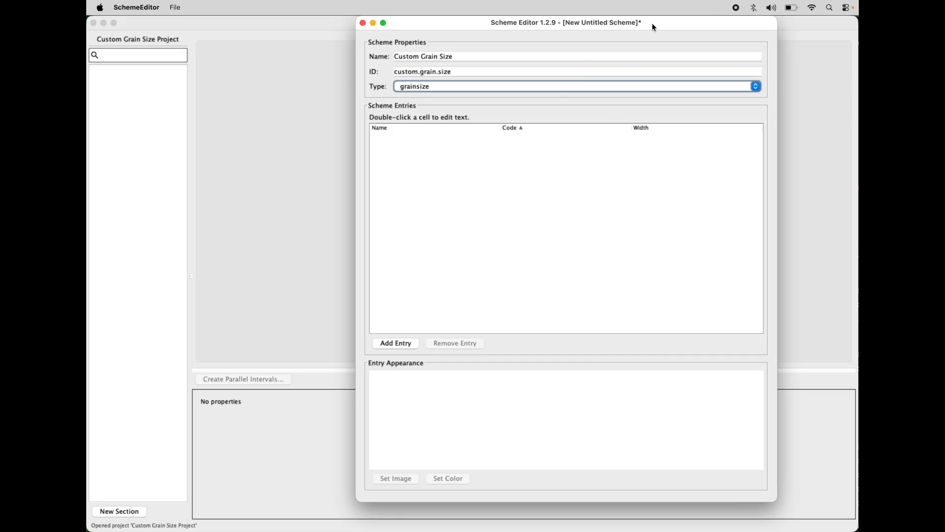
drag(652, 23, 673, 23)
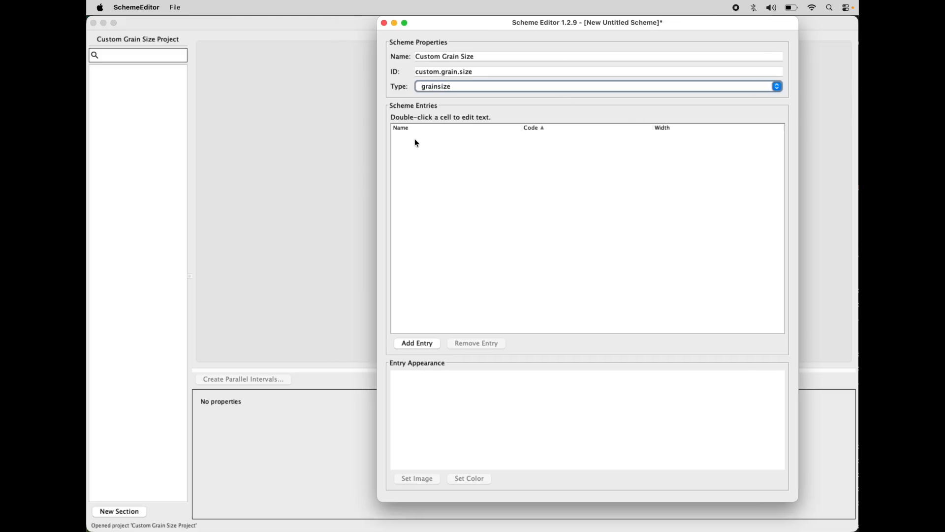
Step: Add three entries named Small, Medium and Large to the scheme
click(418, 344)
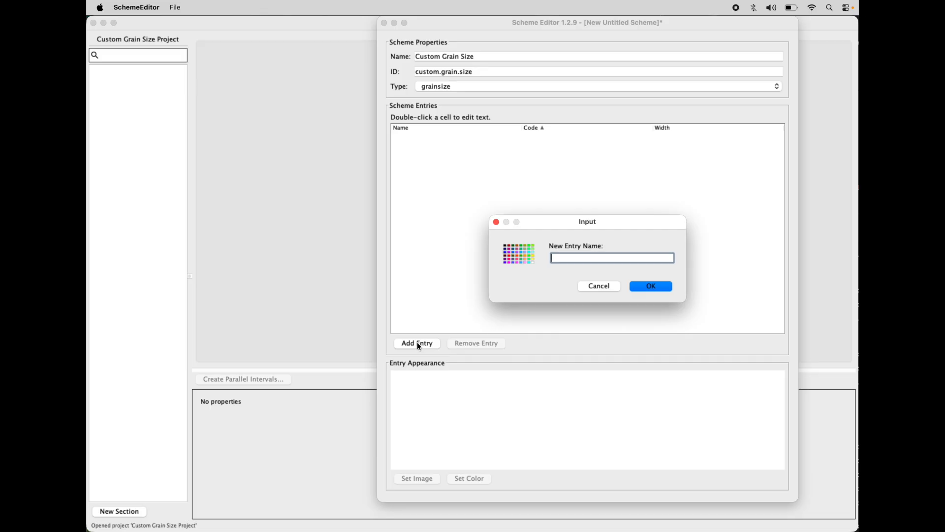
text(Small)
click(651, 287)
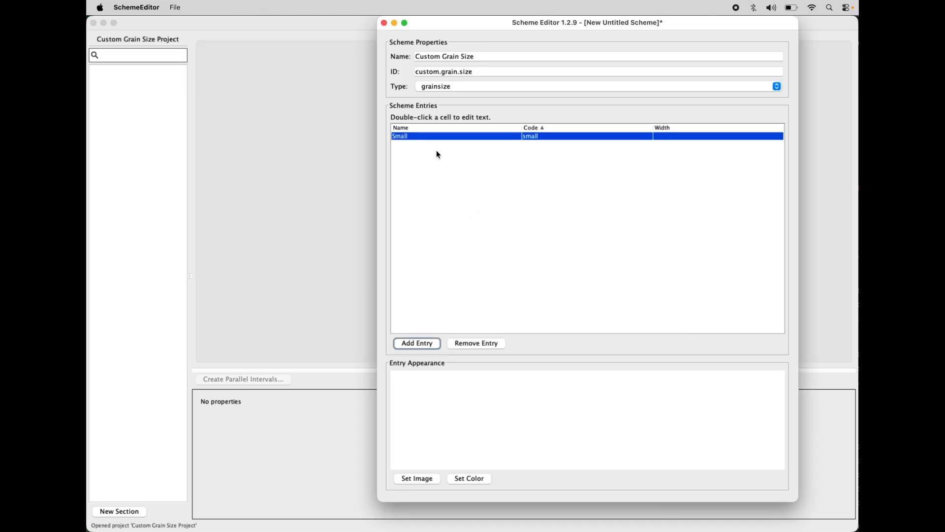
click(413, 344)
text(Medium)
key(Return)
click(413, 345)
text(Large)
key(Return)
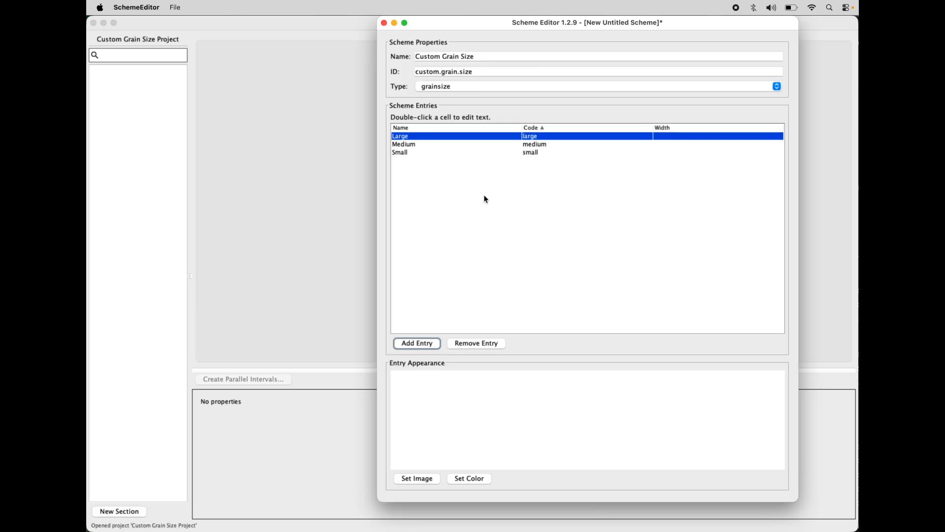
Step: Set the entry widths to 1 for Small, 2 for Medium and 3 for Large, and sort the entries by width
click(421, 147)
click(416, 153)
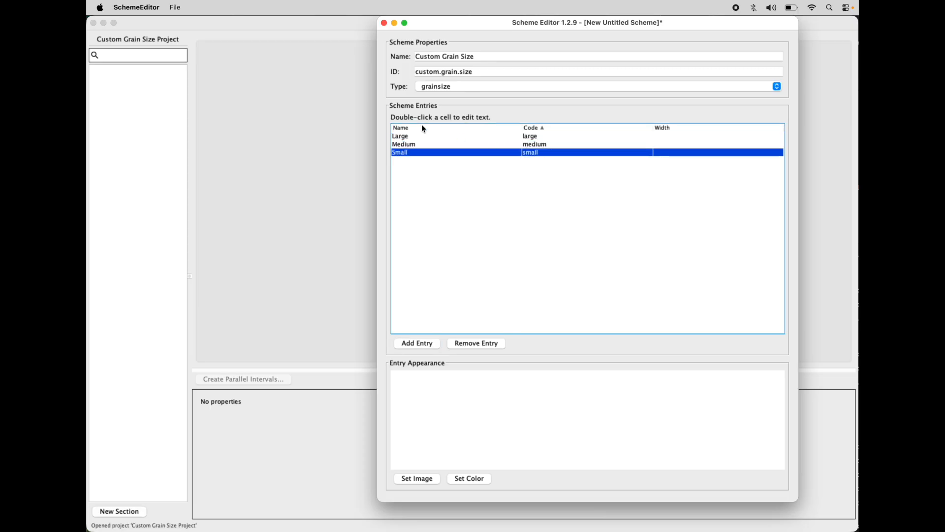
click(415, 137)
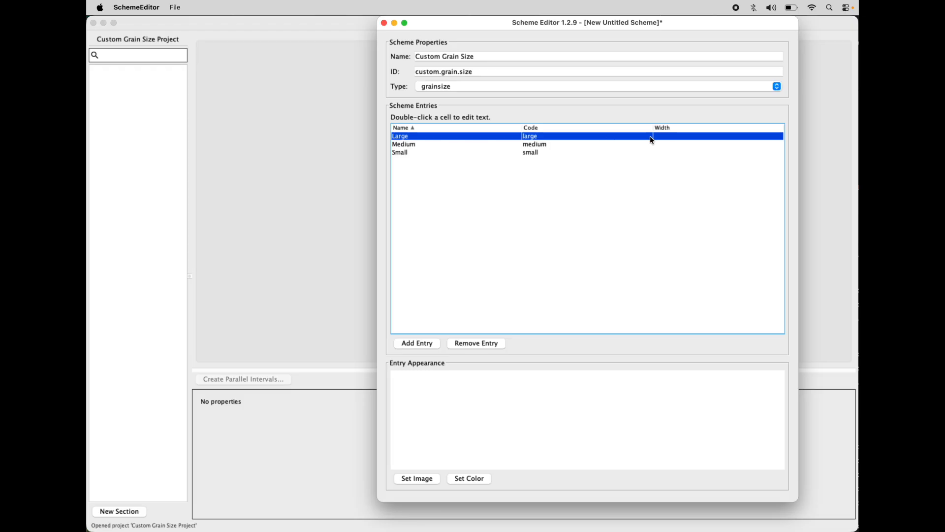
click(664, 153)
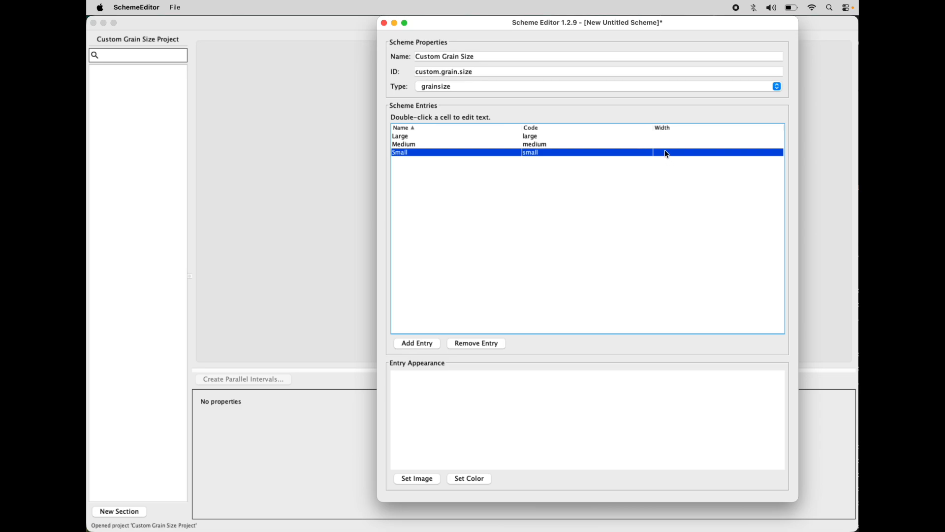
double_click(665, 151)
text(1)
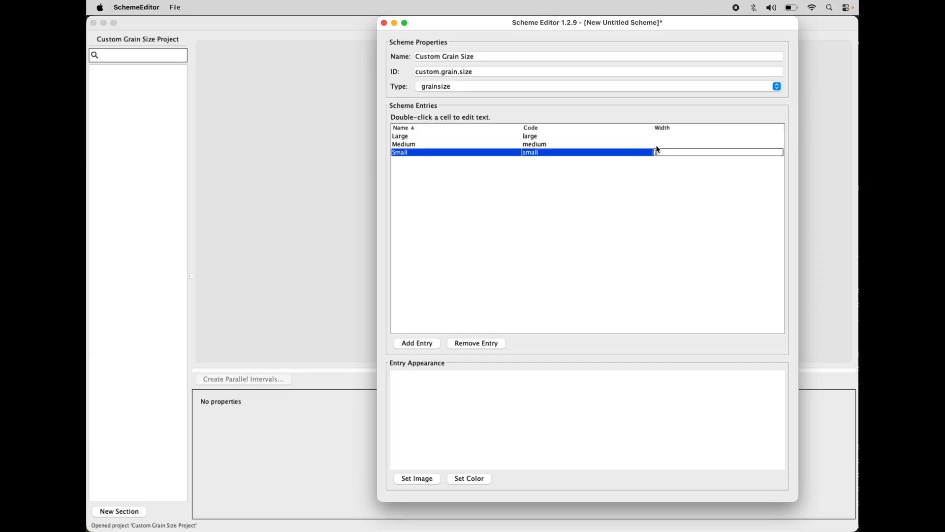
double_click(657, 143)
text(2)
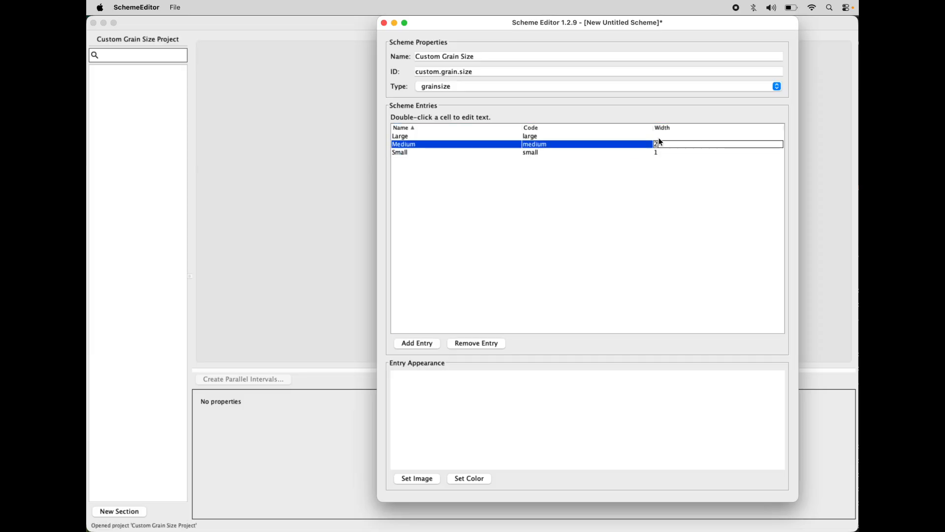
double_click(659, 137)
text(3)
click(664, 154)
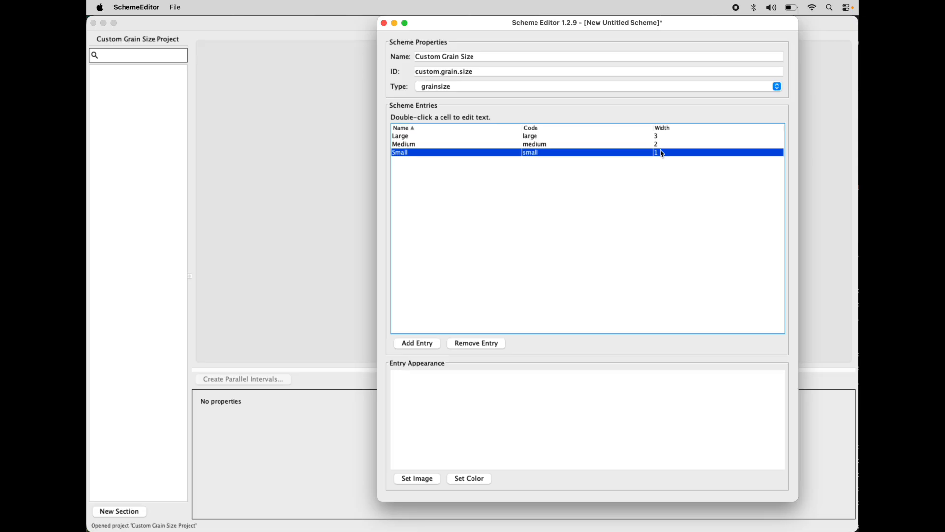
click(670, 130)
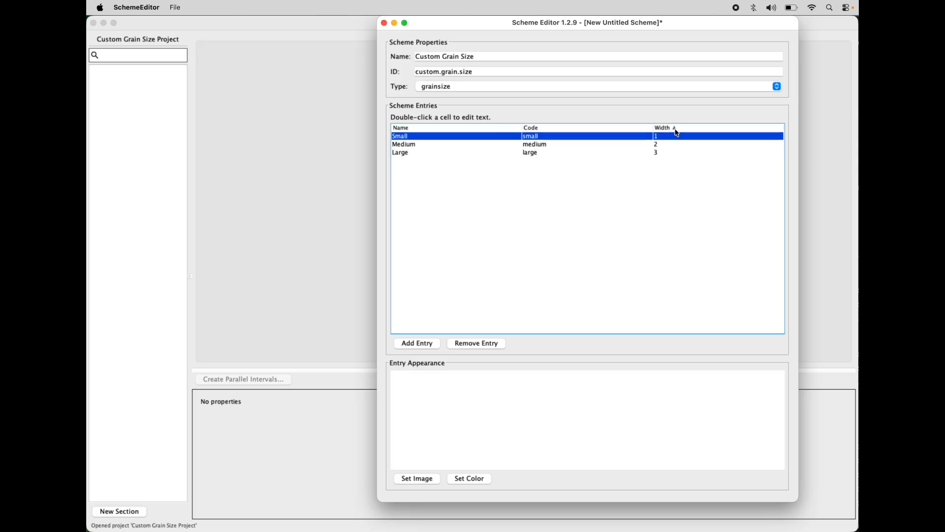
Step: Assign the Biosiliceous Mud image to the Small entry
click(407, 153)
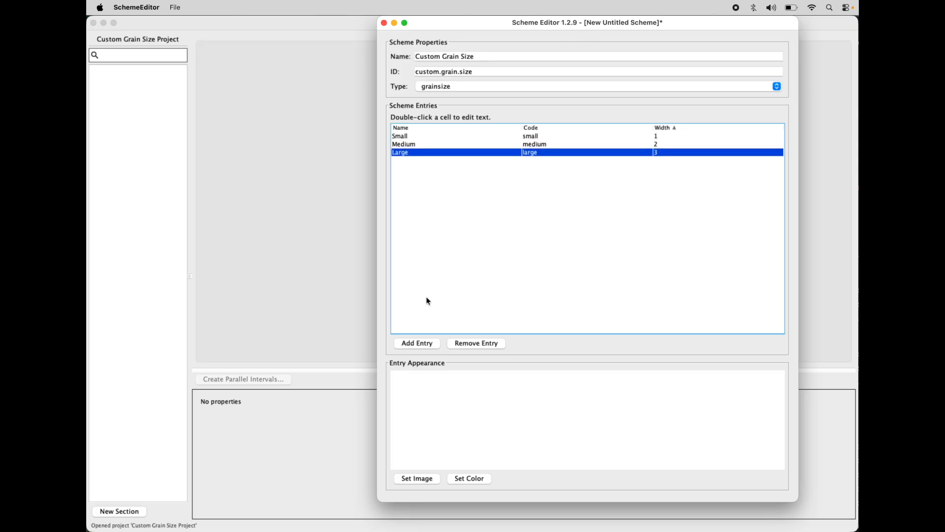
click(410, 138)
click(429, 483)
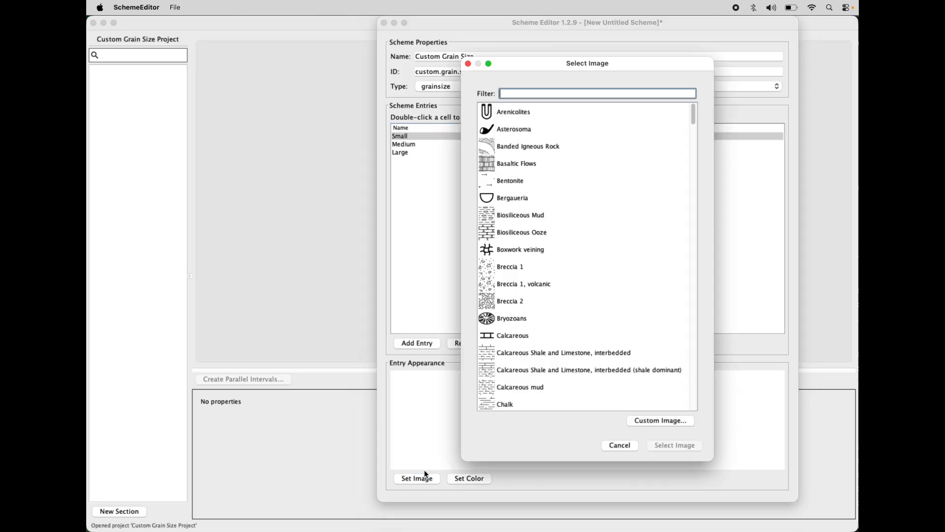
click(518, 216)
click(677, 448)
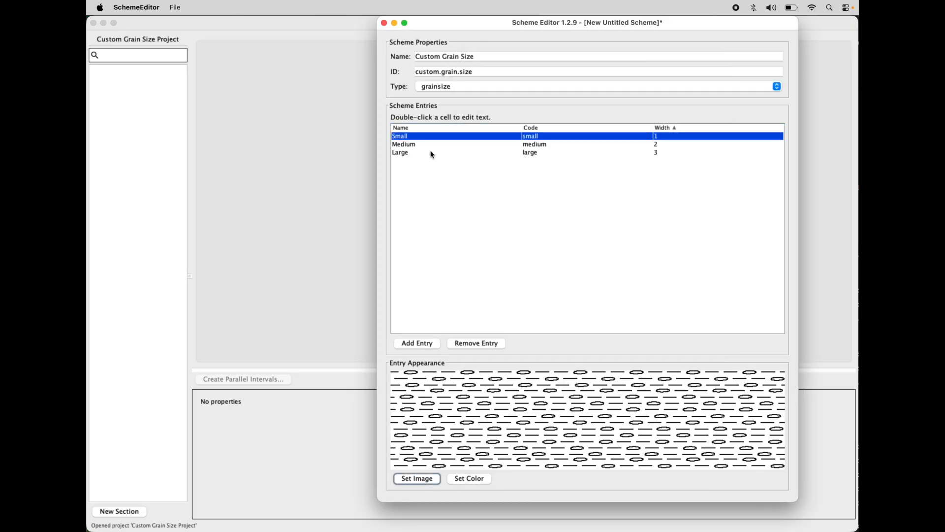
Step: Assign the Breccia 1, volcanic image to the Medium entry
click(430, 144)
click(412, 480)
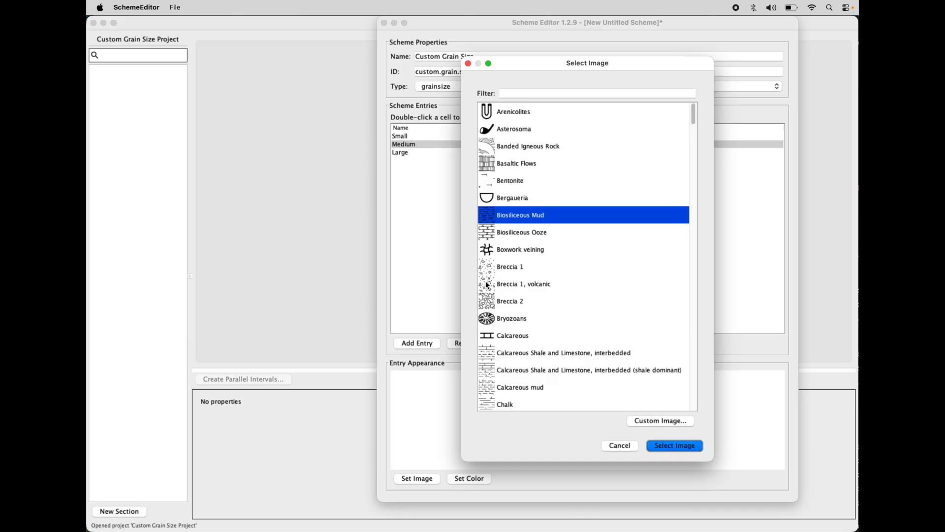
click(486, 283)
click(668, 447)
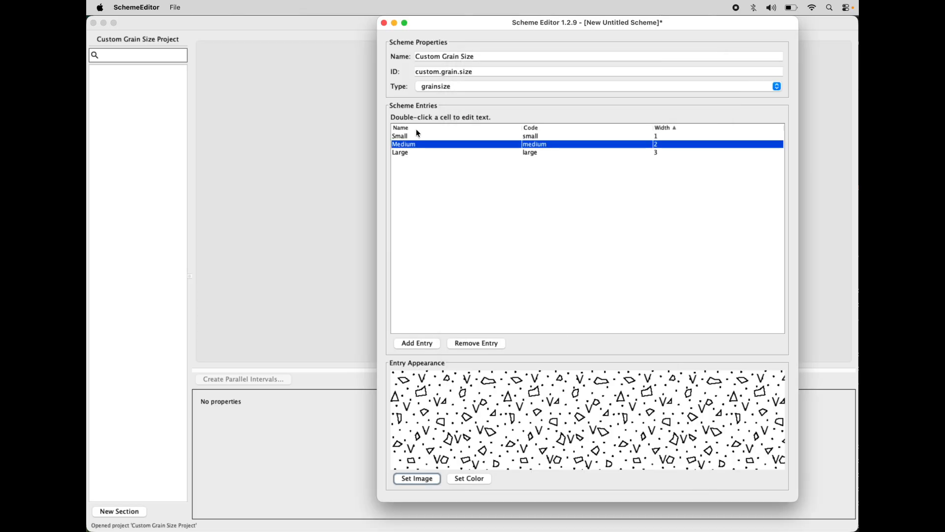
Step: Assign the Conglomerate, crossbedded image to the Large entry and review the patterns of all three entries
click(401, 154)
click(416, 478)
scroll(506, 268, down, 5)
click(509, 301)
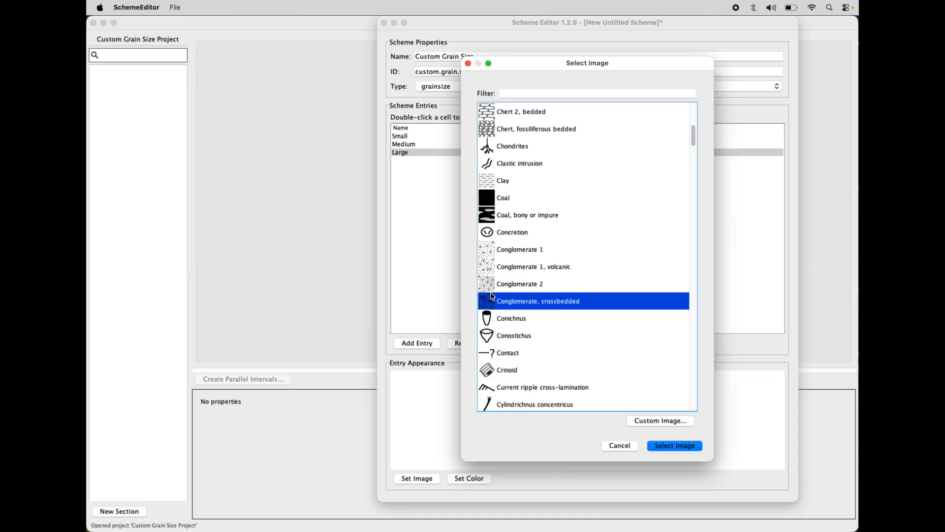
click(672, 445)
click(419, 145)
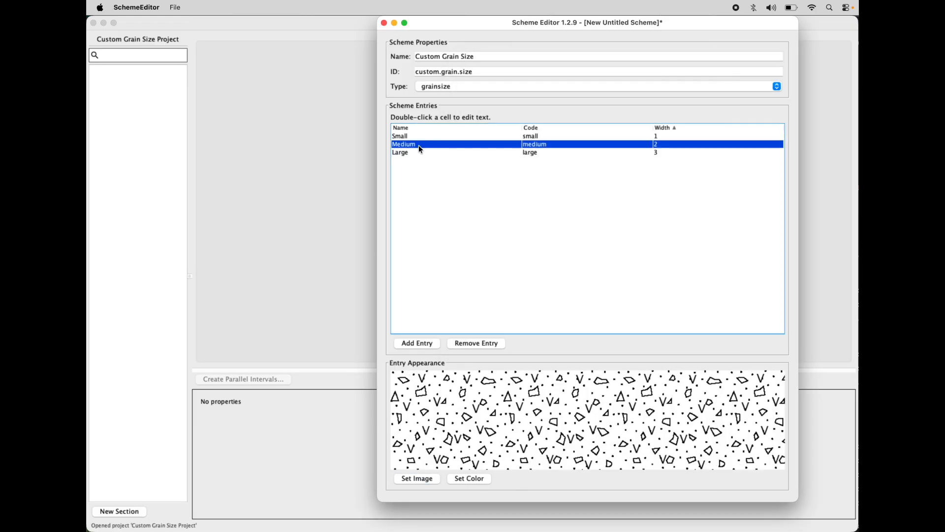
click(420, 136)
click(417, 144)
click(414, 152)
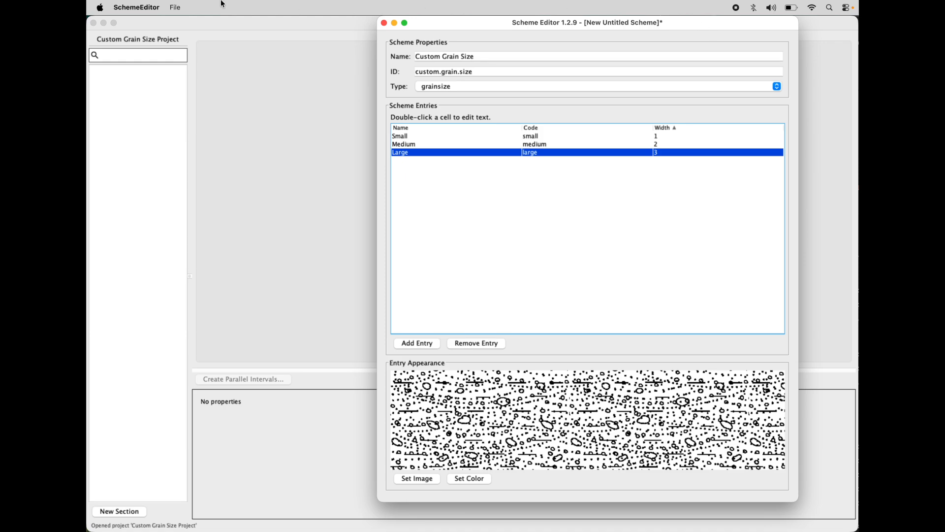
Step: Save the scheme to the Desktop as Custom Grain Size.jar
click(176, 7)
click(188, 84)
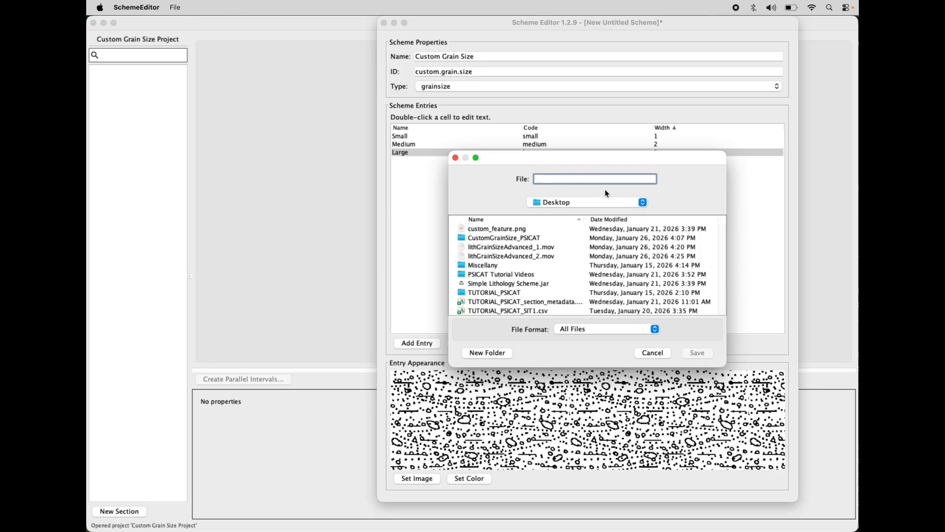
text(Custom Grain Size)
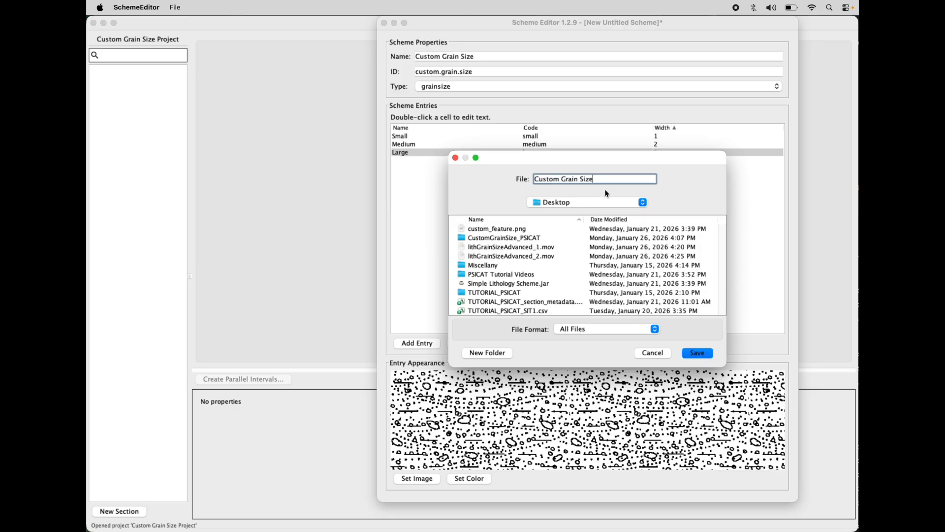
text(.jar)
click(697, 352)
click(637, 288)
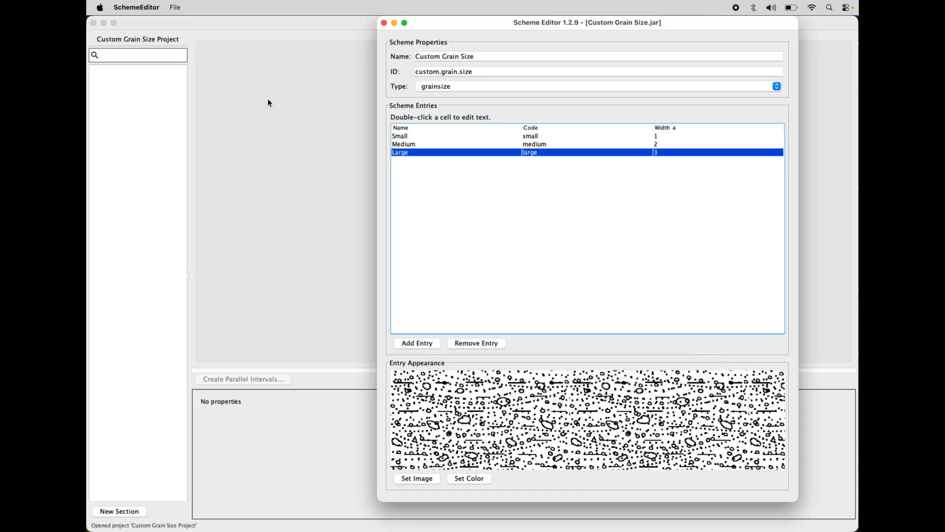
Step: Quit Scheme Editor, return to PSICAT and remove the CSD Facility Grain Size scheme from the project's scheme list
key(super+q)
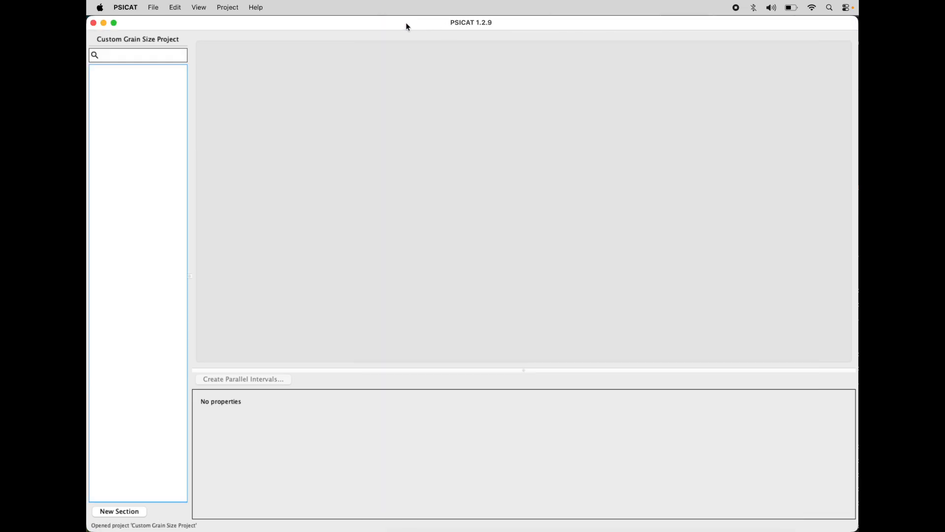
click(233, 5)
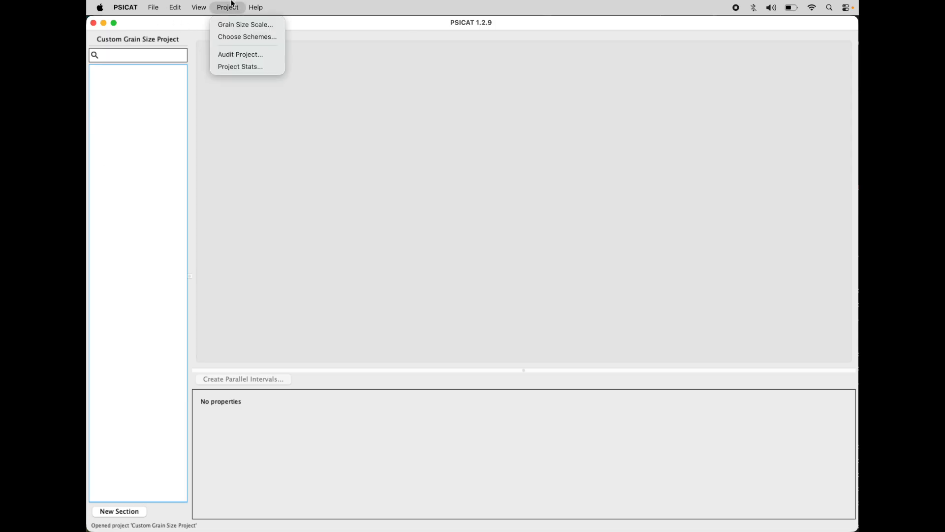
click(236, 36)
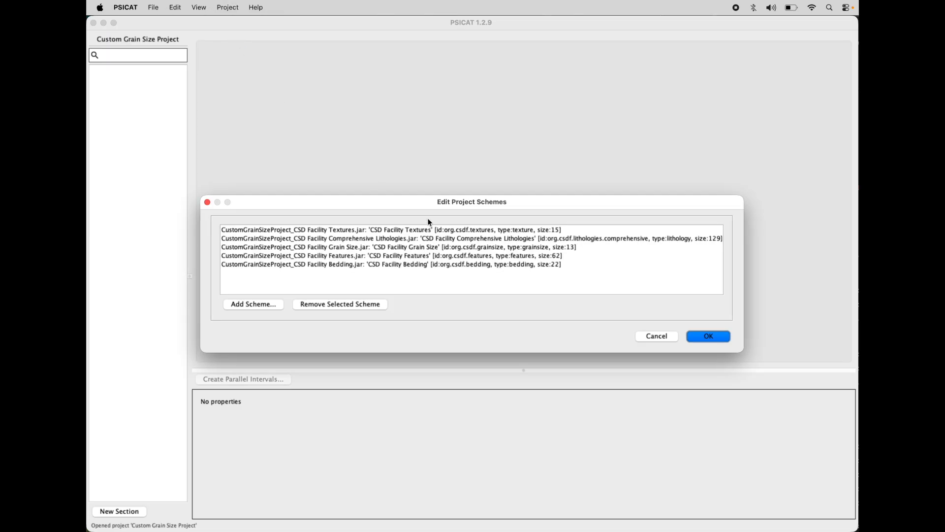
click(367, 248)
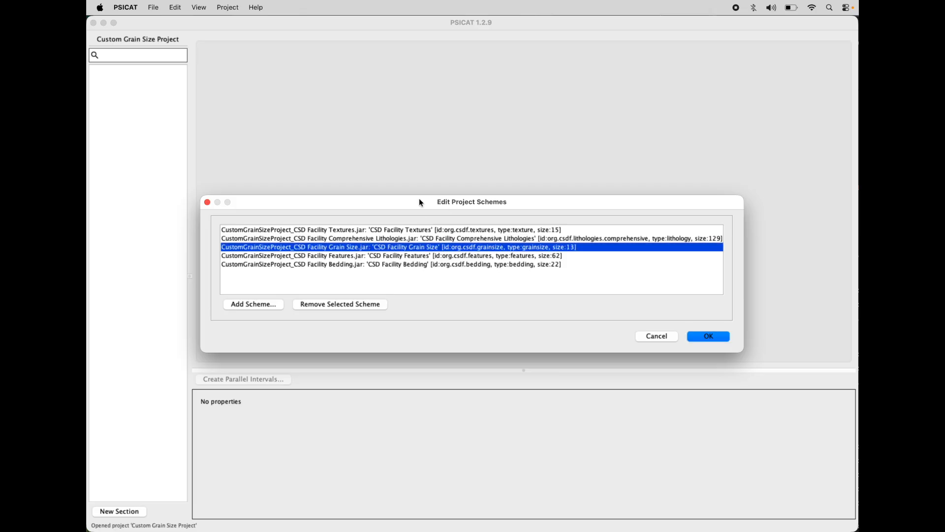
drag(421, 202, 453, 202)
click(368, 305)
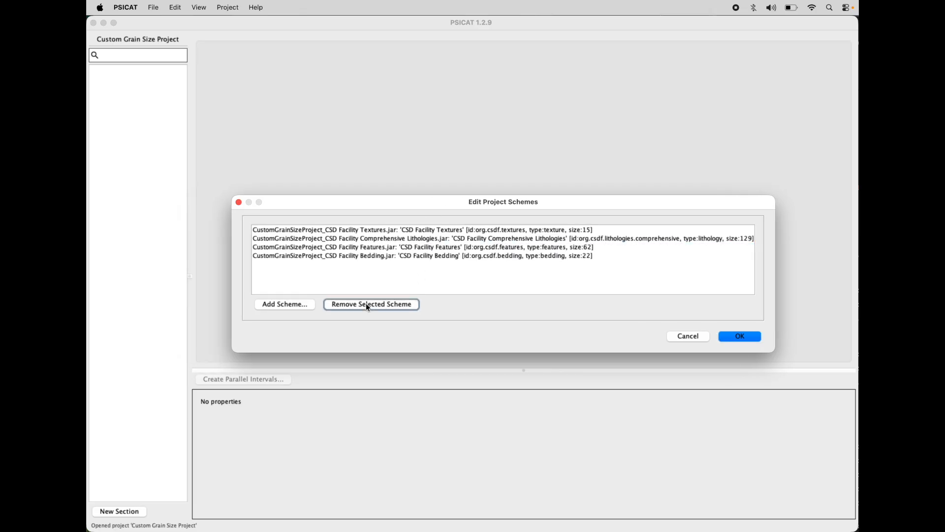
Step: Add the Custom Grain Size.jar scheme from the Desktop to the project's schemes and apply the scheme list
click(291, 304)
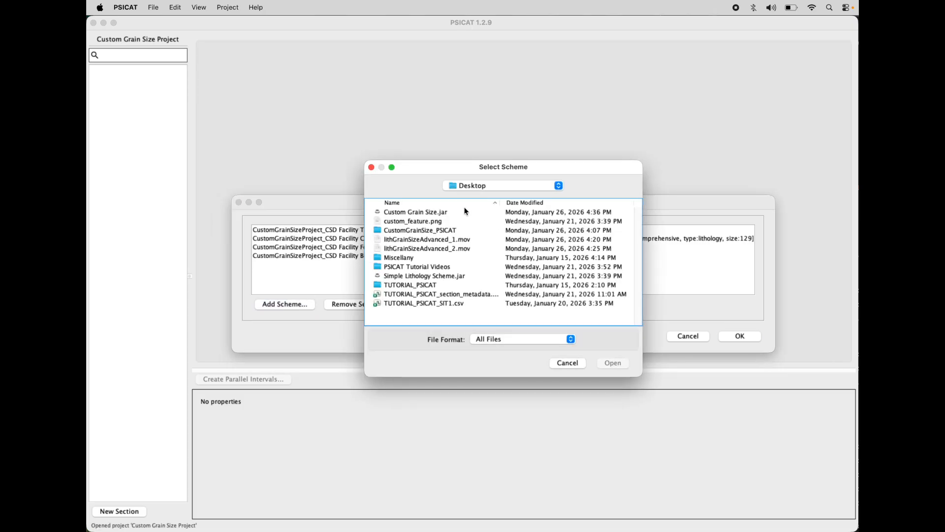
click(417, 214)
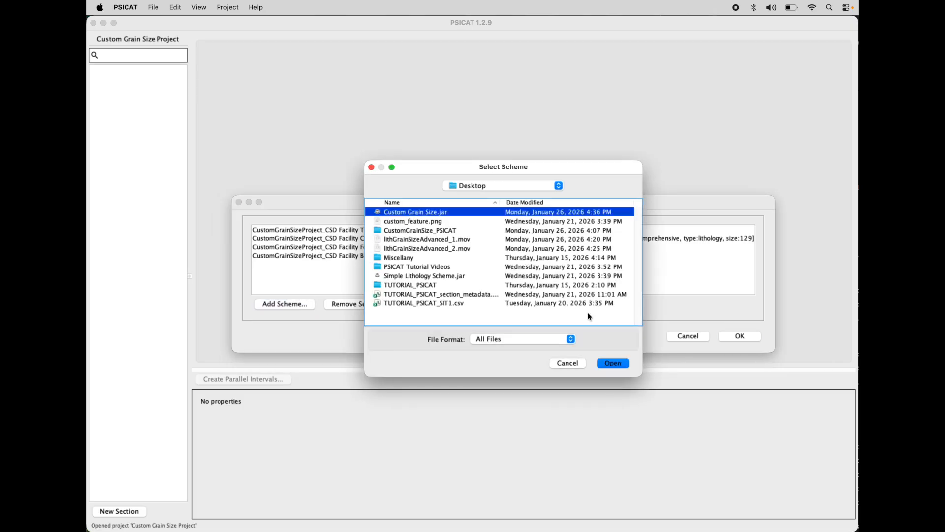
click(623, 363)
click(445, 266)
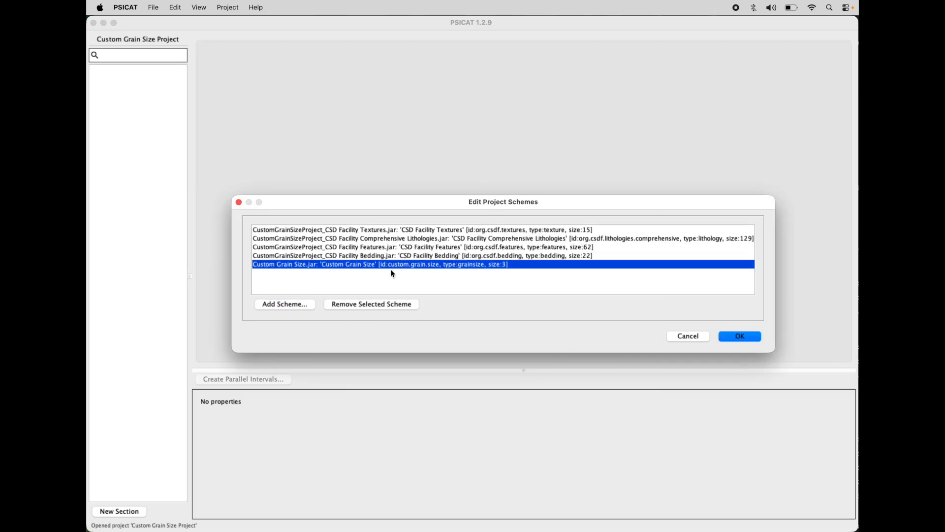
click(739, 335)
Step: Create a section named test from a depth range of 0 to 1 and open it
click(153, 7)
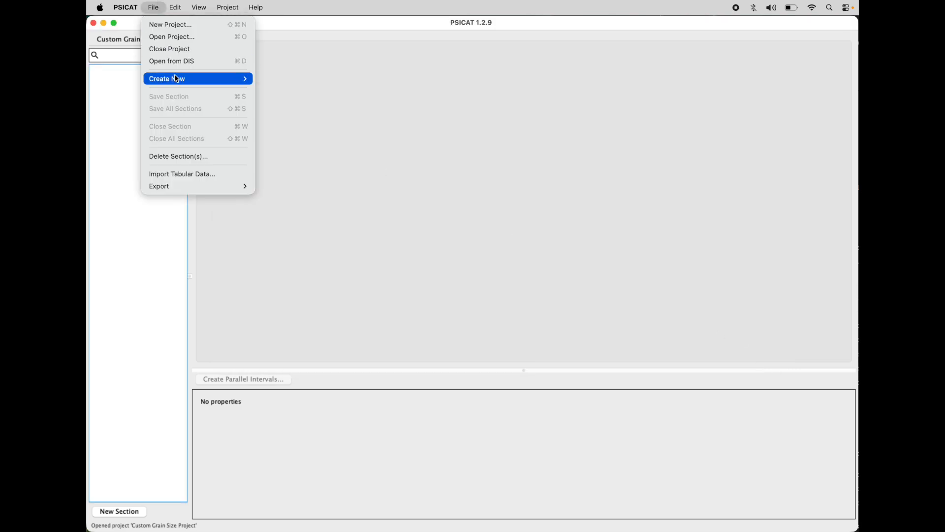
mouse_move(216, 80)
click(290, 91)
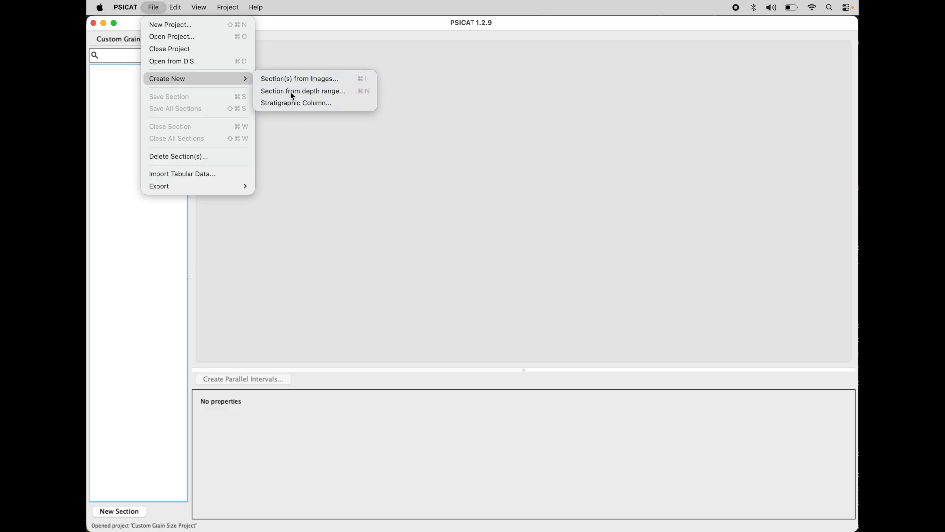
text(test)
key(Tab)
text(0)
key(Tab)
text(1)
click(561, 320)
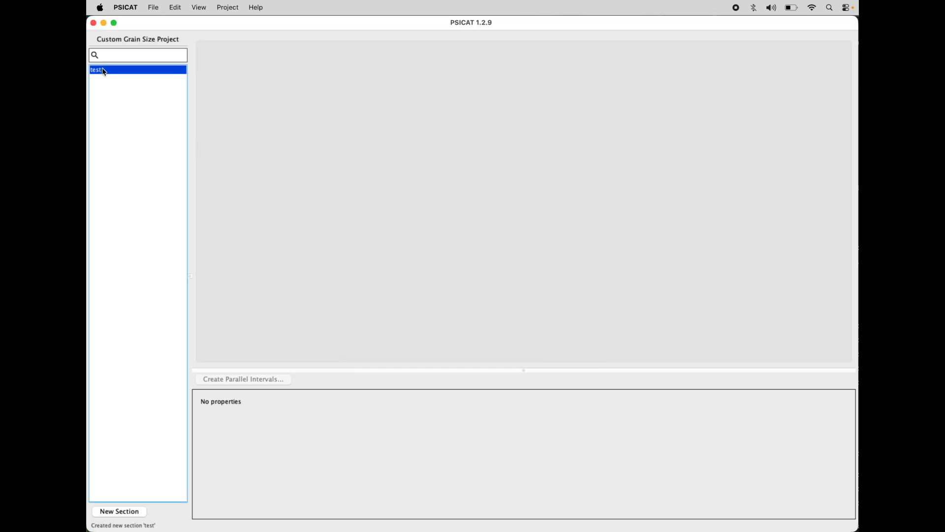
double_click(103, 71)
Step: Draw a lithology interval from 0 to about 19.9 cm and assign it the Peat entry
drag(323, 86, 332, 337)
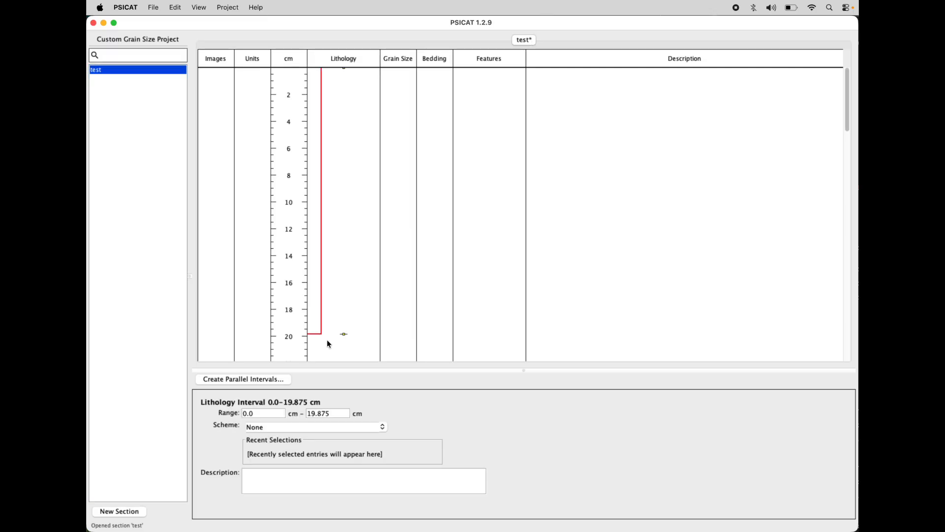
click(383, 426)
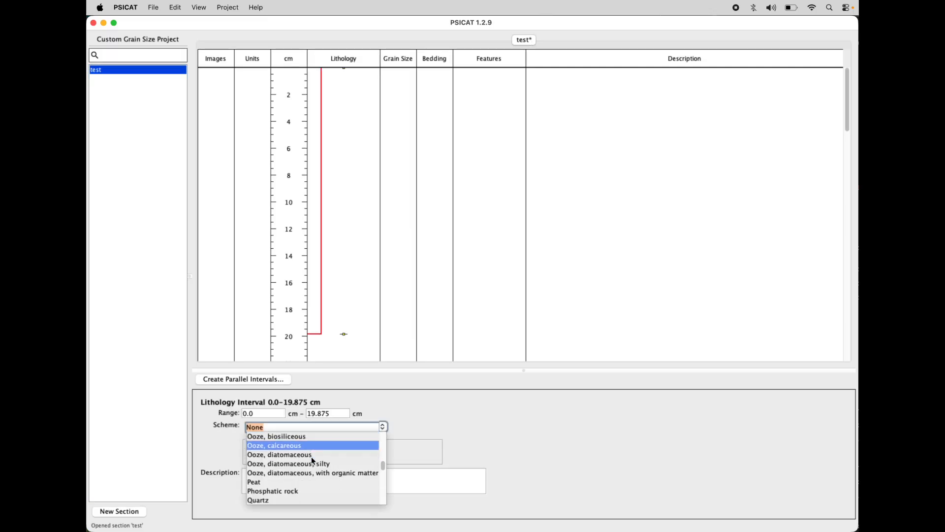
click(302, 474)
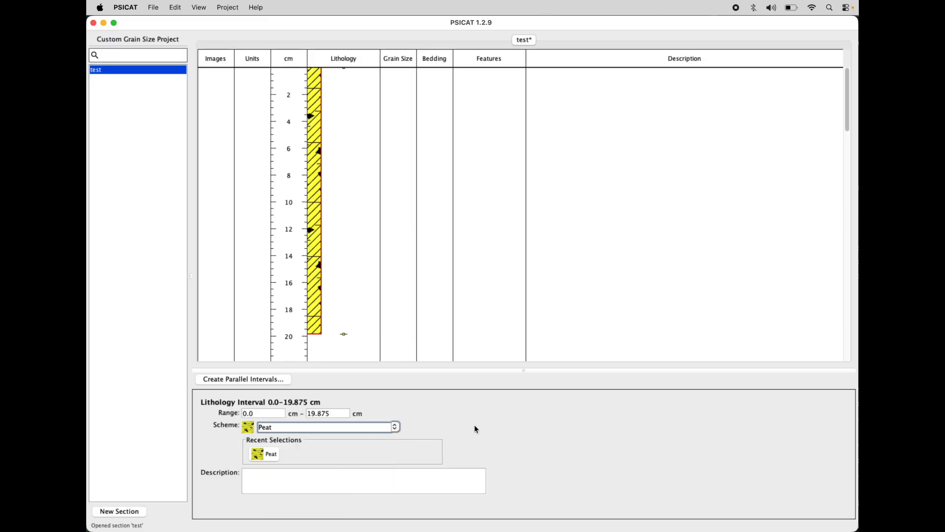
Step: Create three consecutive grain size intervals ending at about 5.25, 10.1 and 19.75 cm
click(403, 138)
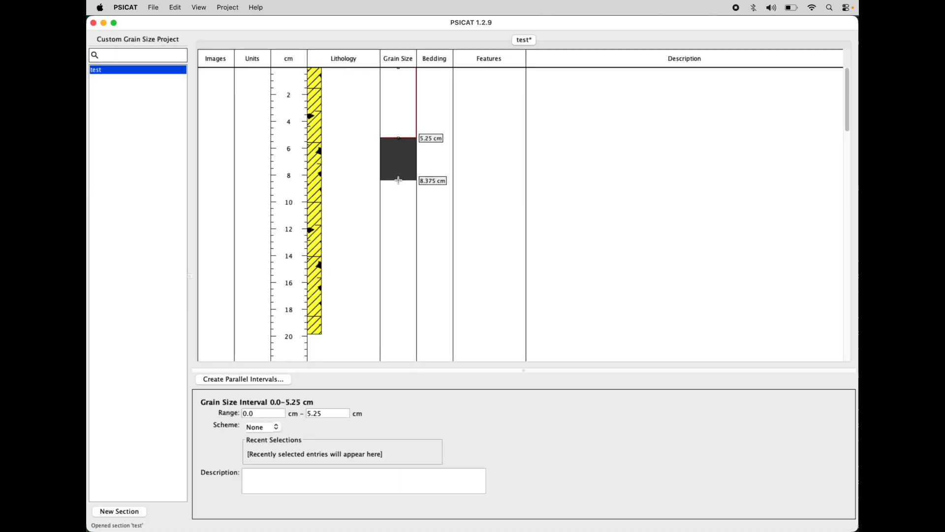
click(398, 203)
click(397, 332)
Step: Assign the Small entry to the uppermost grain size interval
click(397, 107)
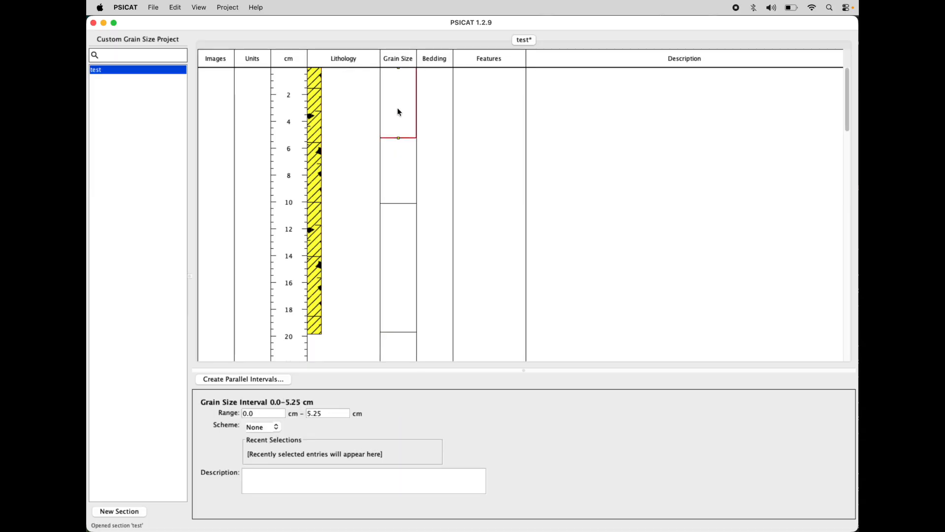
click(277, 427)
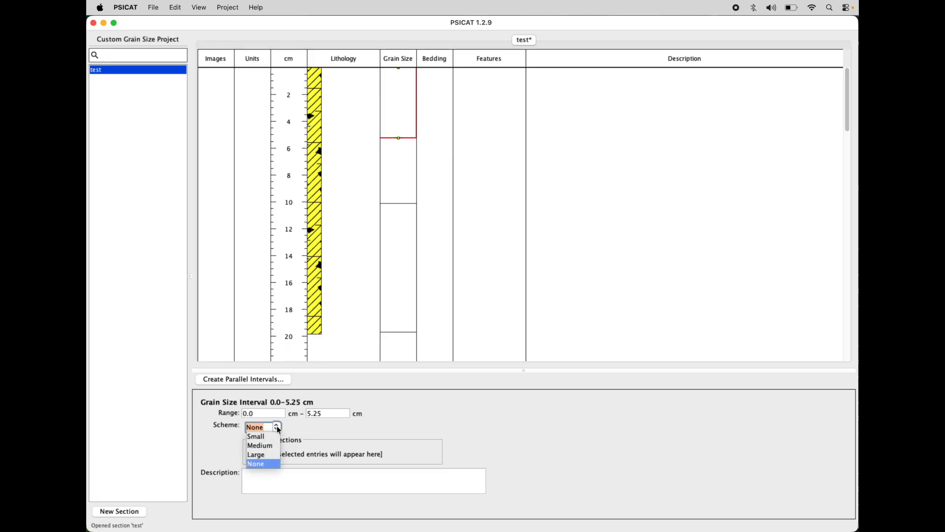
click(264, 436)
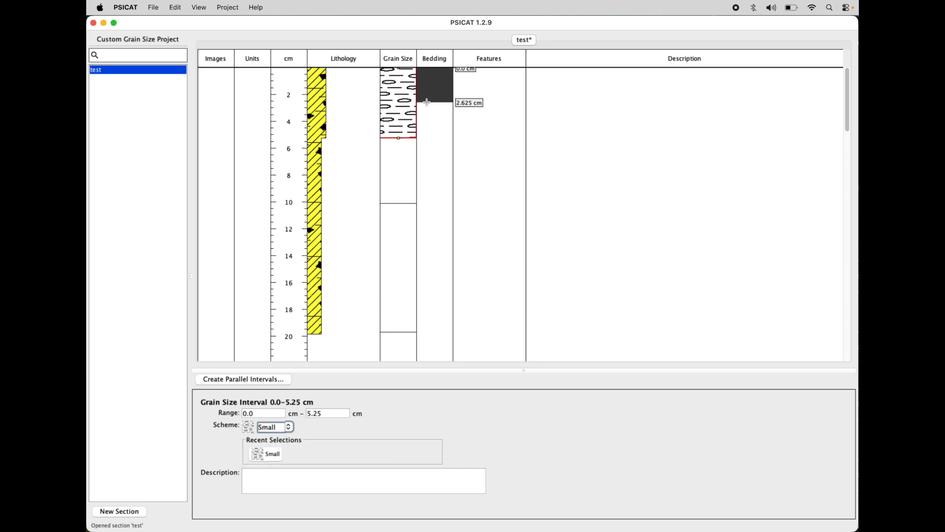
Step: Assign Medium to the middle grain size interval and Large to the lowest one
click(396, 174)
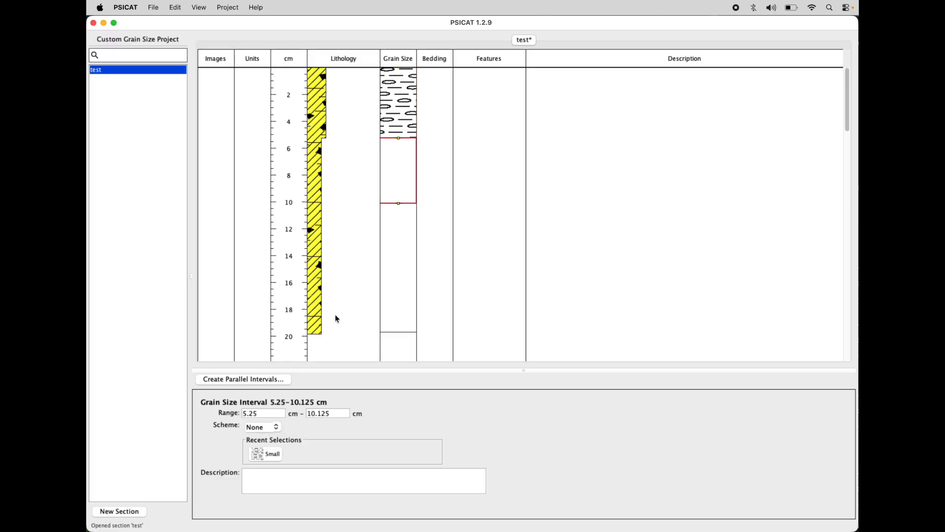
click(276, 427)
click(261, 445)
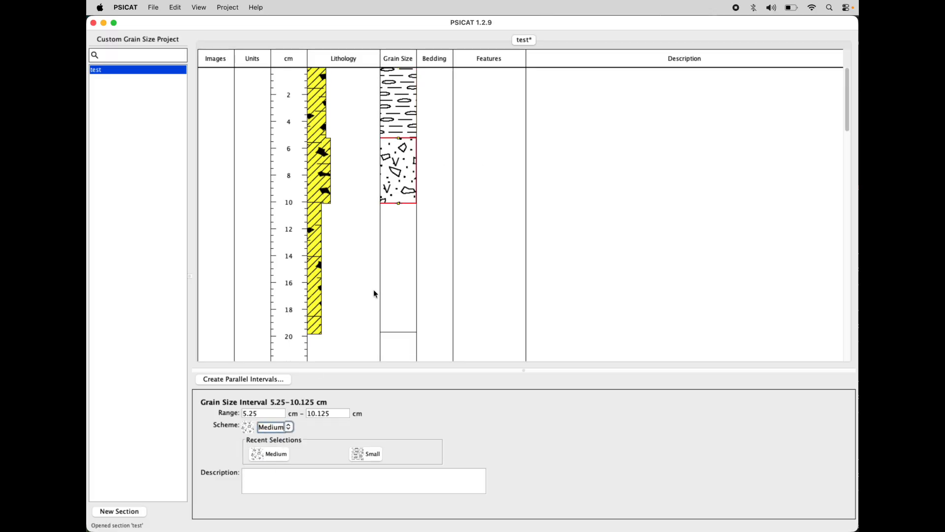
click(397, 254)
click(276, 428)
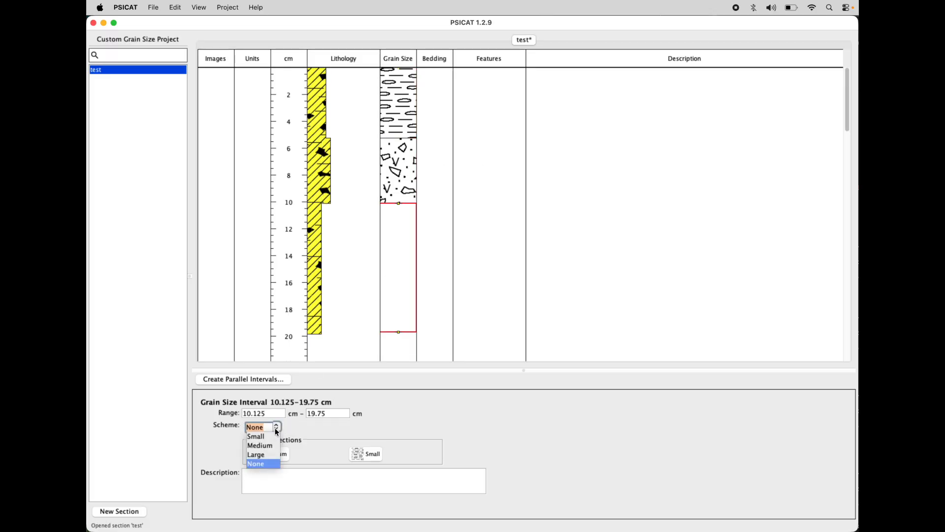
click(266, 455)
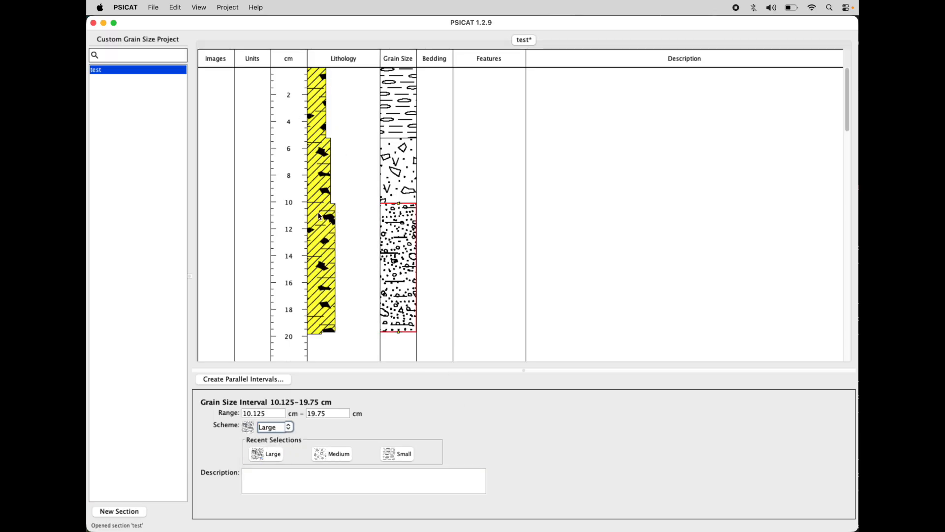
Step: Select the Peat lithology interval and save the test section
click(320, 156)
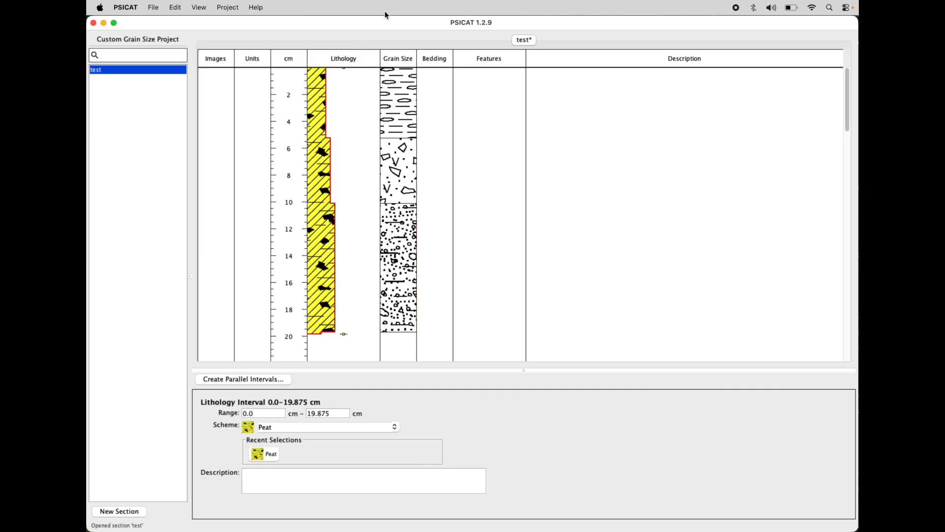
click(217, 7)
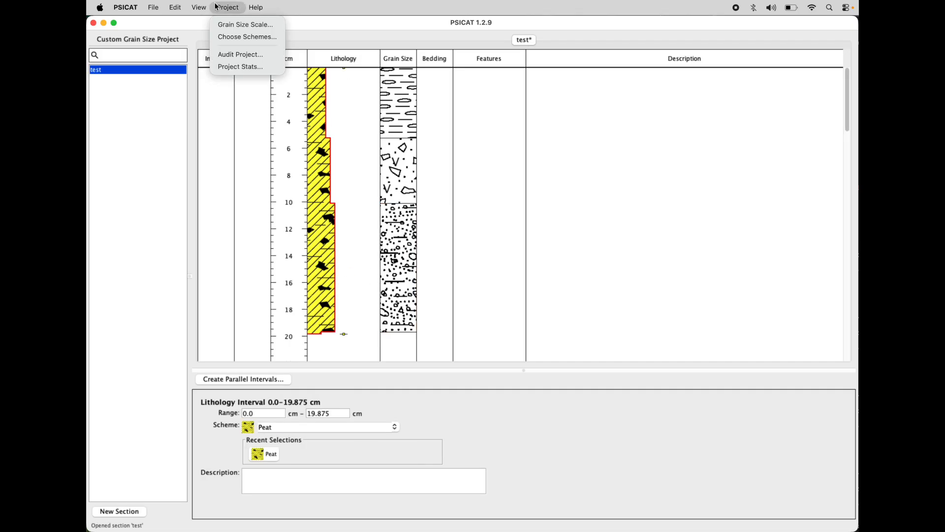
click(202, 25)
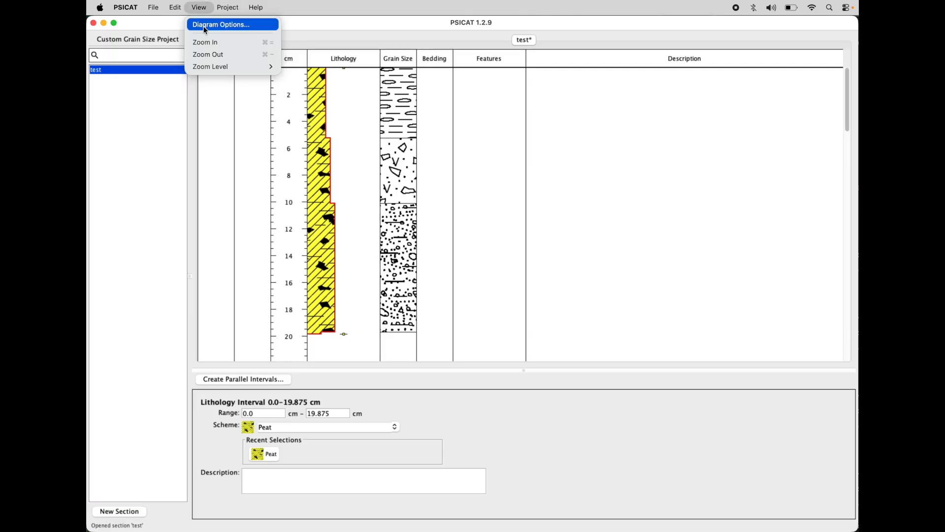
click(561, 306)
key(super+s)
Step: Turn on the Grain Size Header for the Lithology column in the diagram options
click(199, 7)
click(211, 25)
drag(551, 91, 670, 87)
click(570, 262)
click(701, 235)
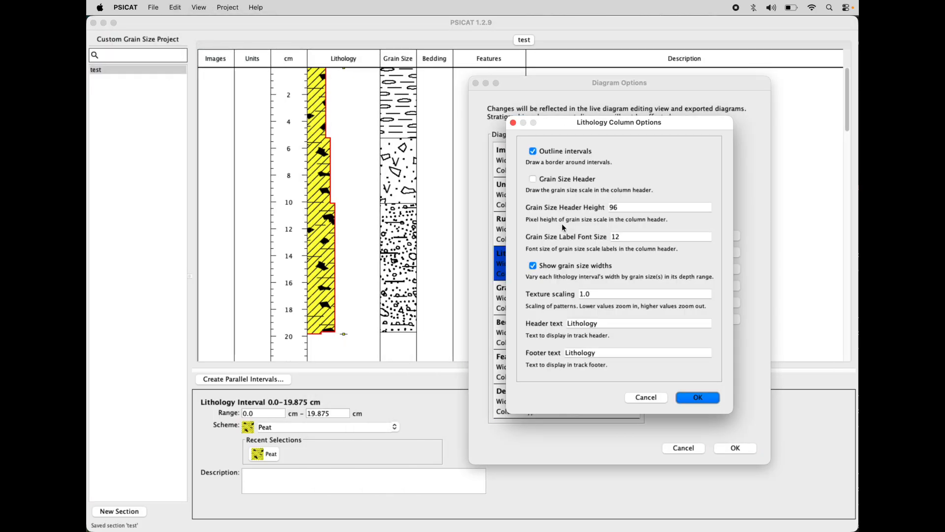
click(717, 400)
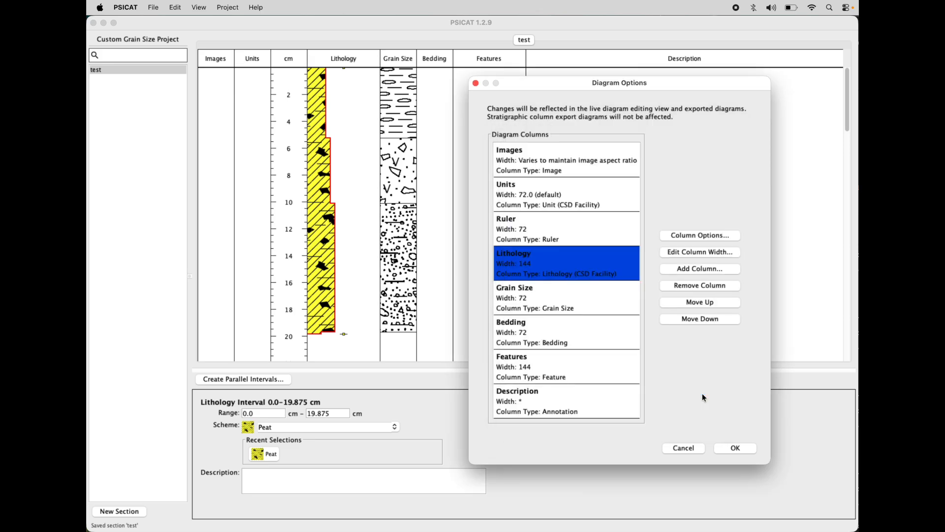
Step: Set the Lithology column's width to 250
click(709, 251)
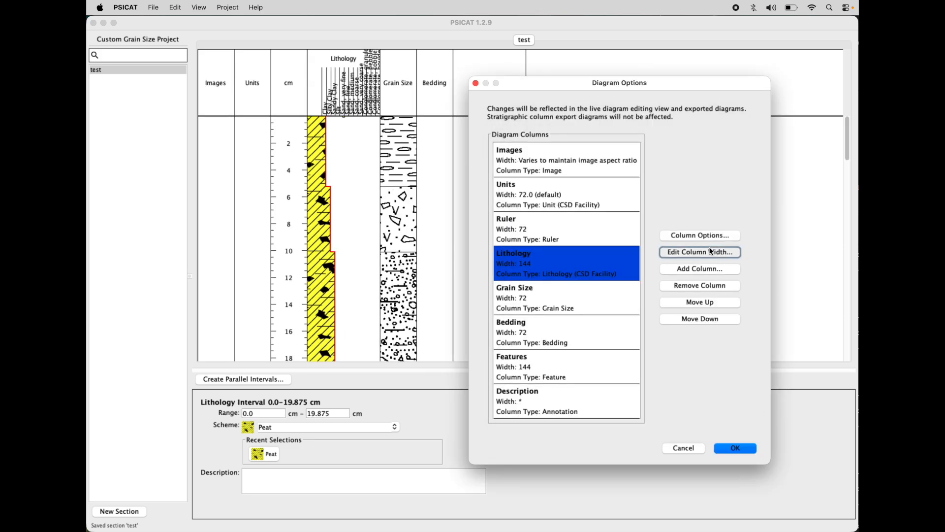
text(250)
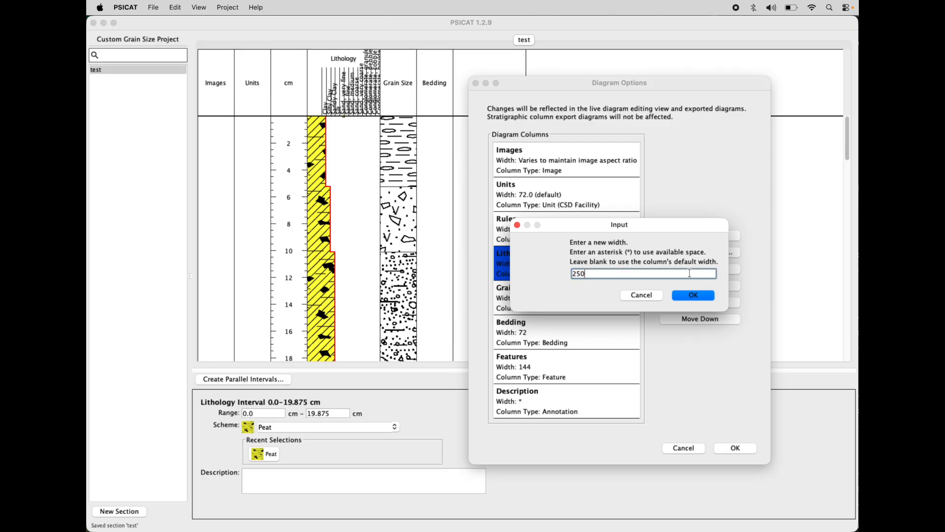
click(694, 295)
Step: Remove the Images and Units columns from the diagram and apply the diagram options
click(544, 170)
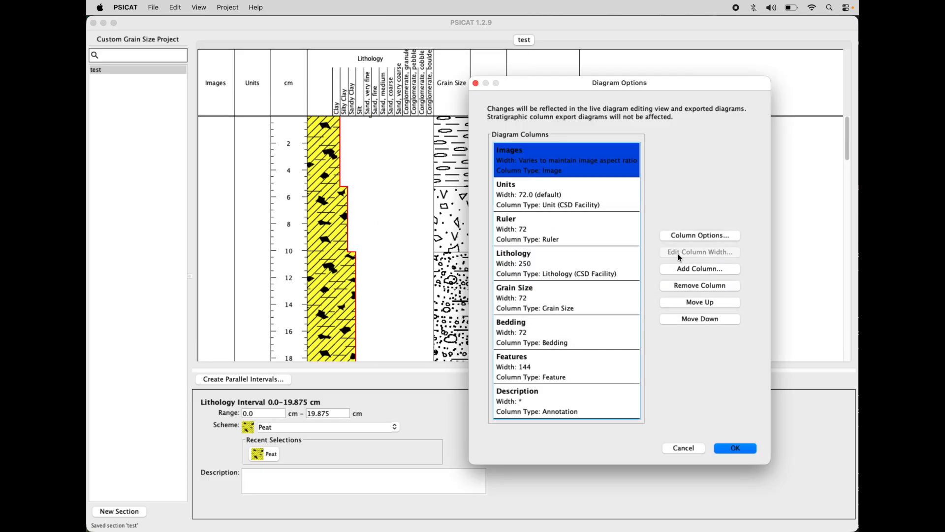
click(682, 288)
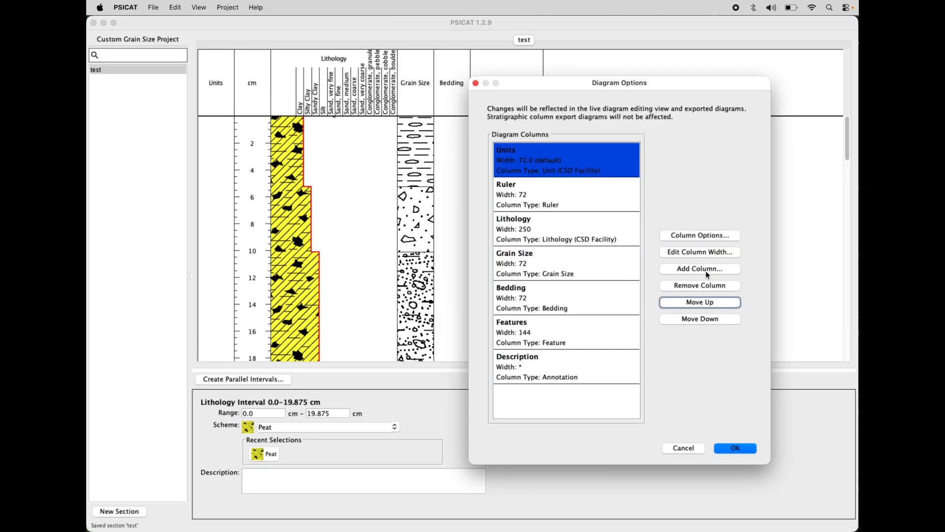
click(713, 287)
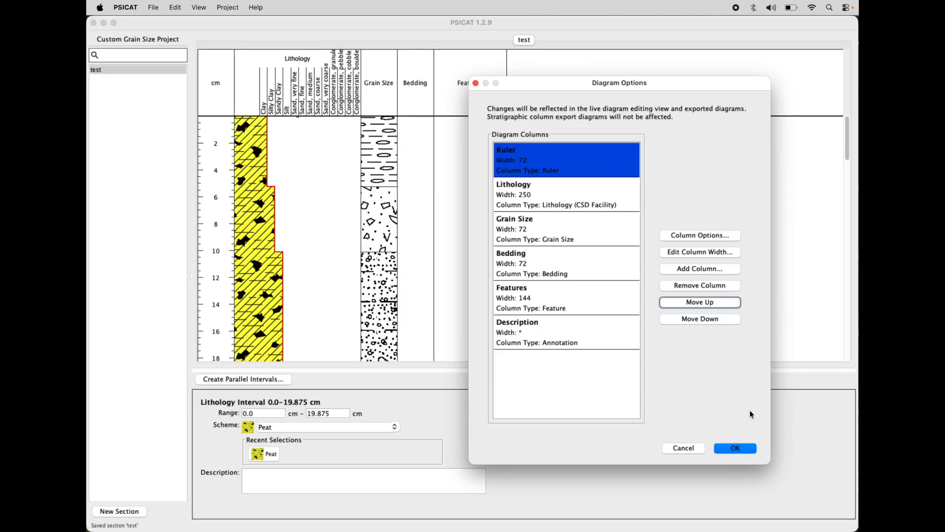
click(736, 448)
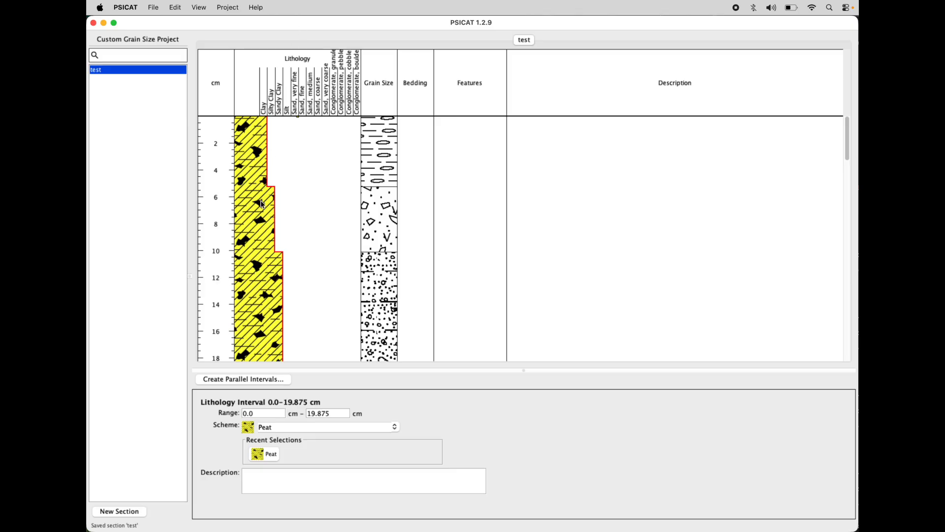
Step: Check the lithology interval against its header, open the project's grain size scale and examine the listed grain sizes and widths
scroll(251, 247, down, 3)
scroll(250, 247, up, 3)
click(228, 7)
click(237, 26)
drag(557, 127, 681, 124)
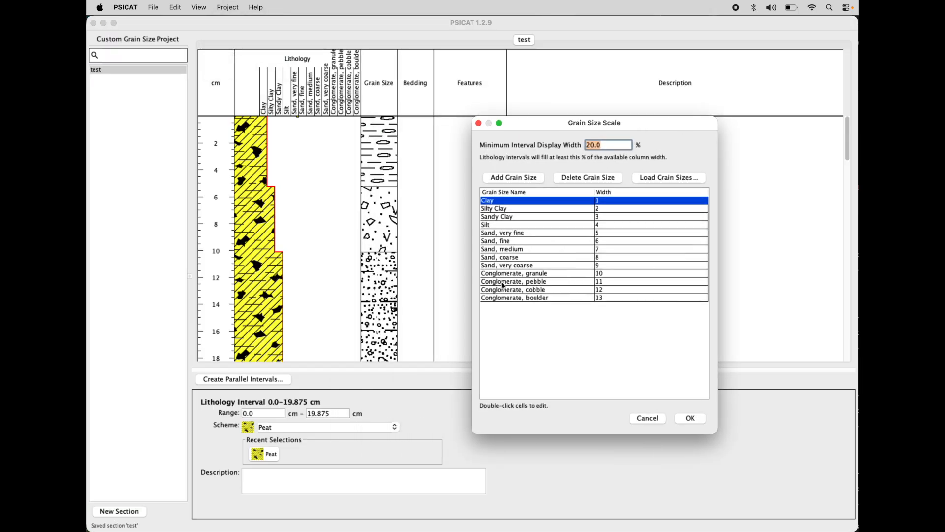
click(531, 232)
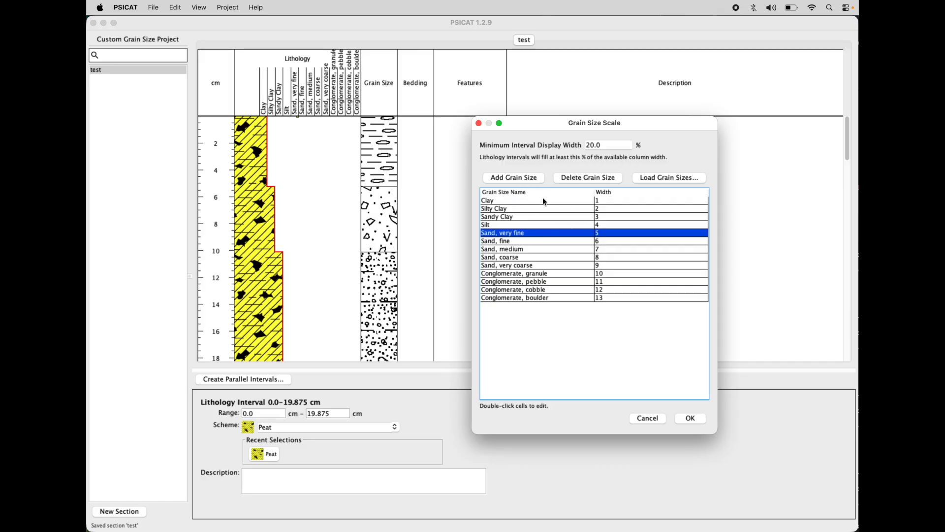
click(520, 225)
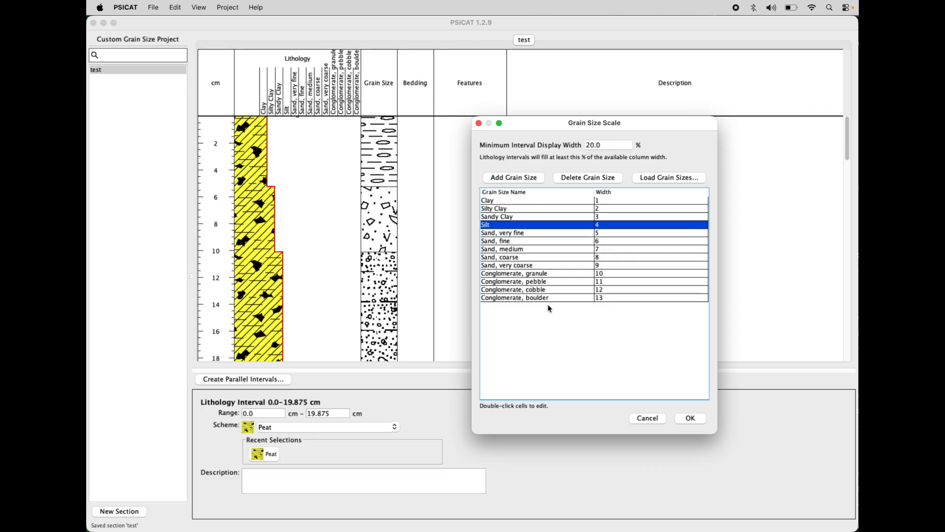
click(529, 203)
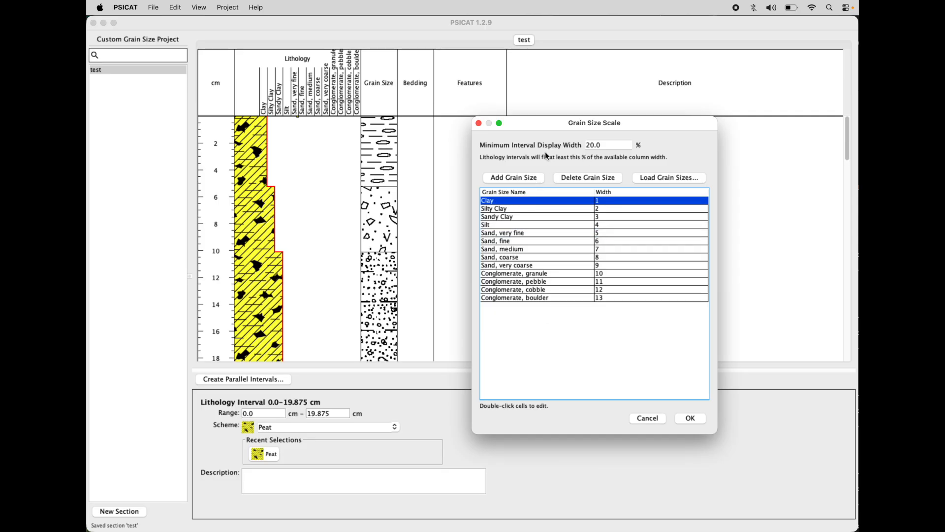
Step: Open the options for loading grain sizes into the scale and compare the CSD Facility, Project Grain Sizes and Phi Scale choices
drag(628, 123, 676, 133)
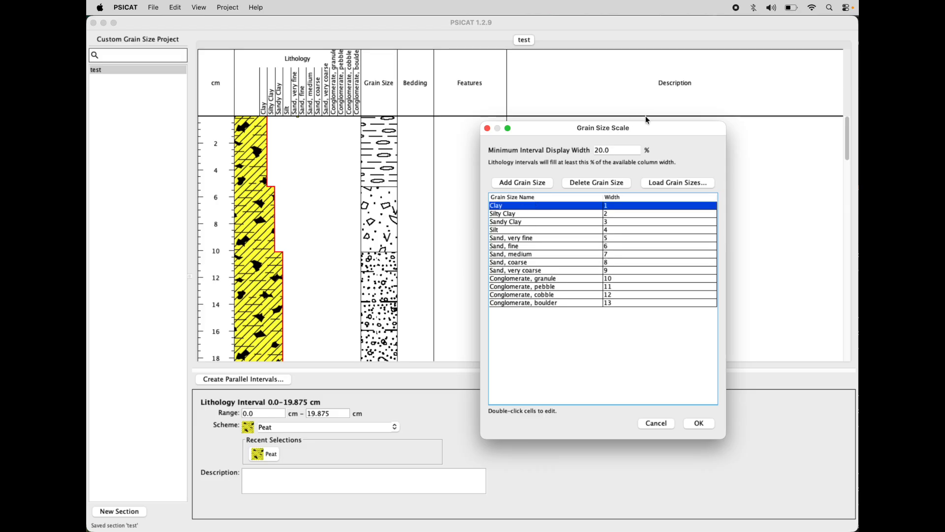
drag(643, 126, 617, 124)
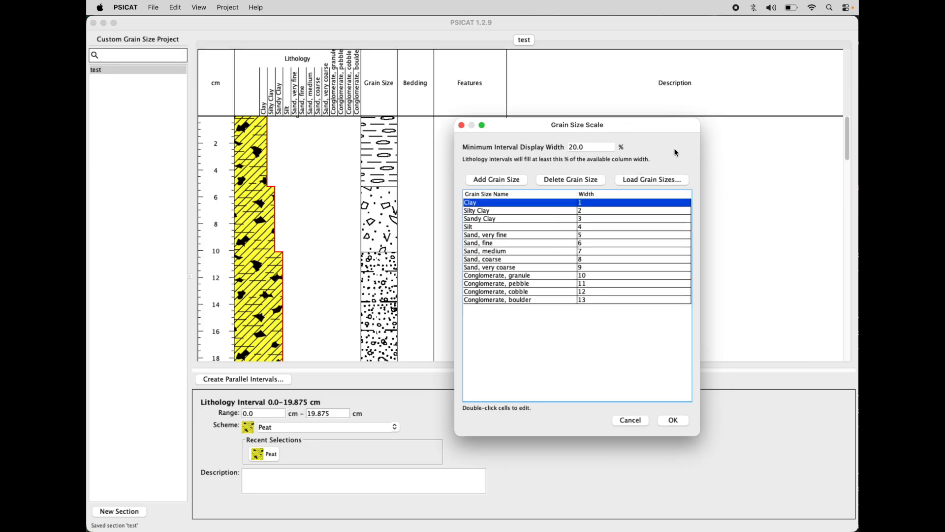
click(639, 179)
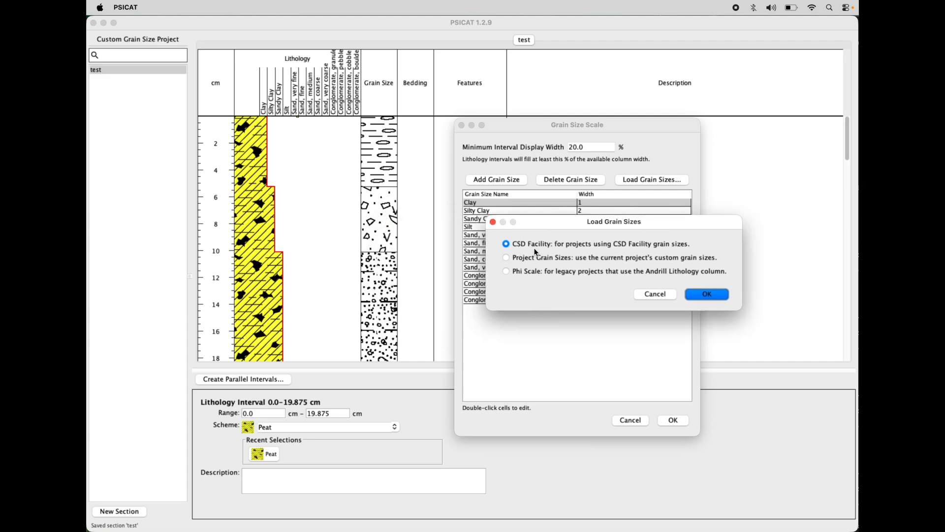
click(507, 257)
drag(555, 221, 524, 221)
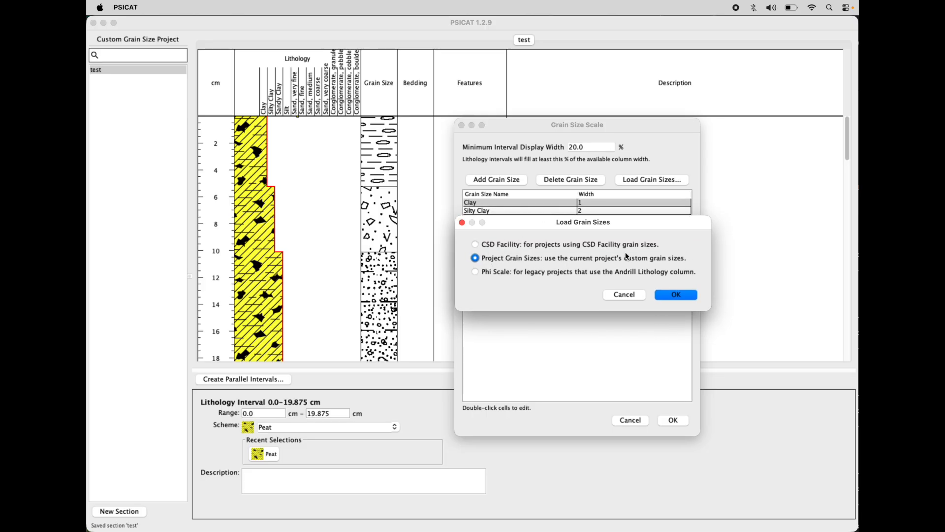
click(474, 273)
drag(608, 222, 651, 239)
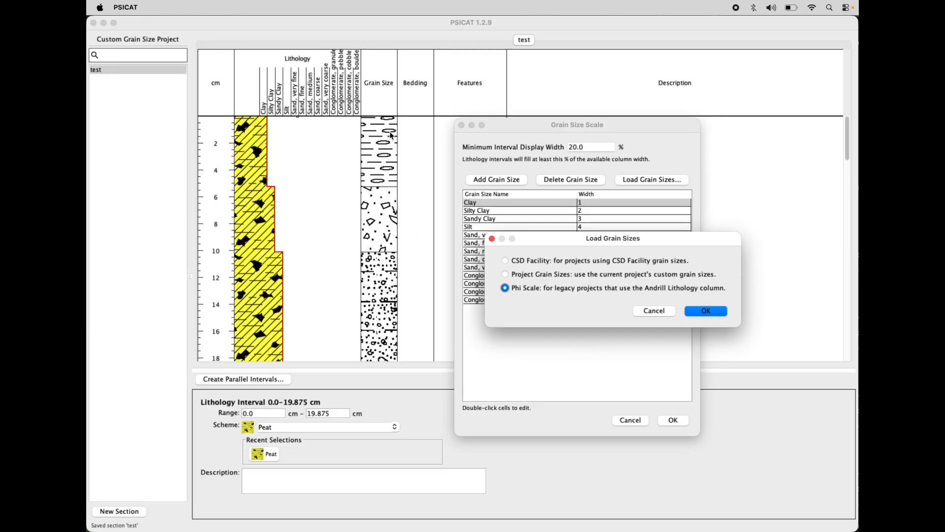
mouse_move(684, 238)
mouse_down()
mouse_move(689, 244)
mouse_move(671, 246)
mouse_up()
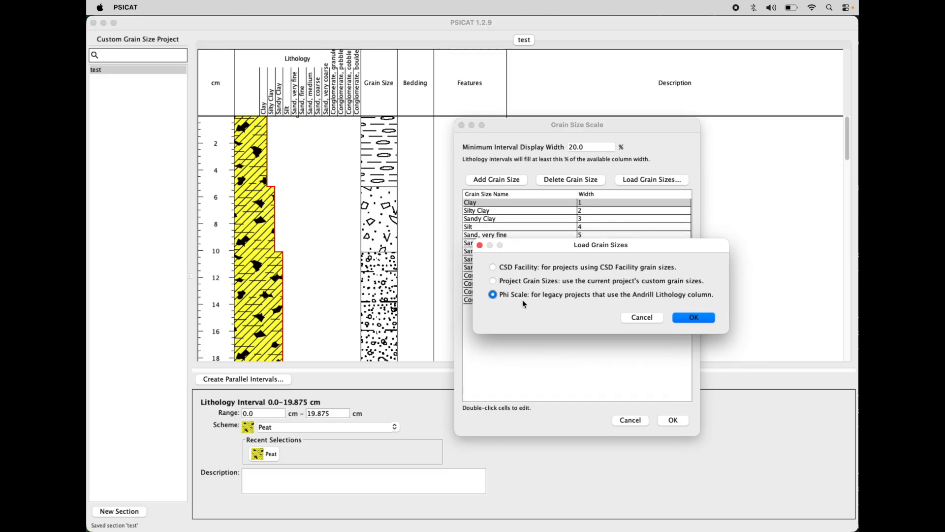
drag(624, 246, 652, 244)
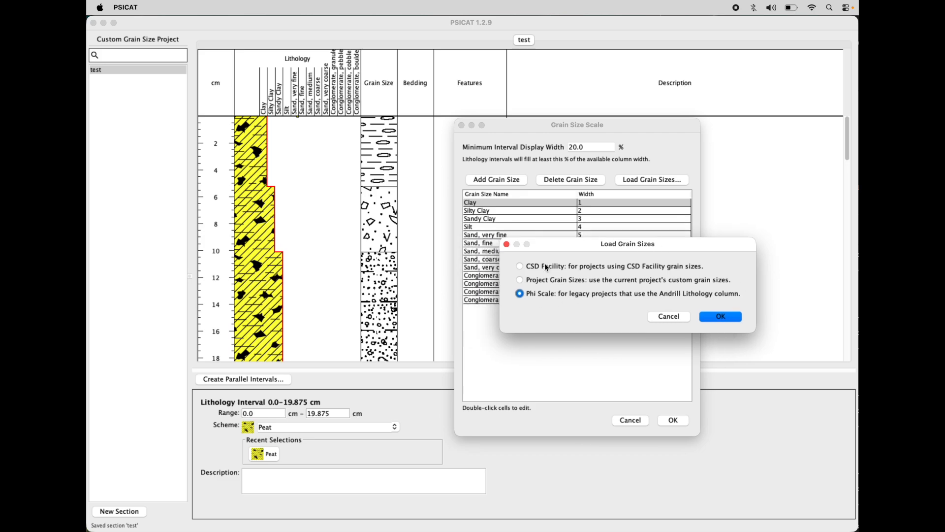
Step: Load the current project's custom grain sizes into the grain size scale
click(523, 281)
drag(693, 252, 689, 253)
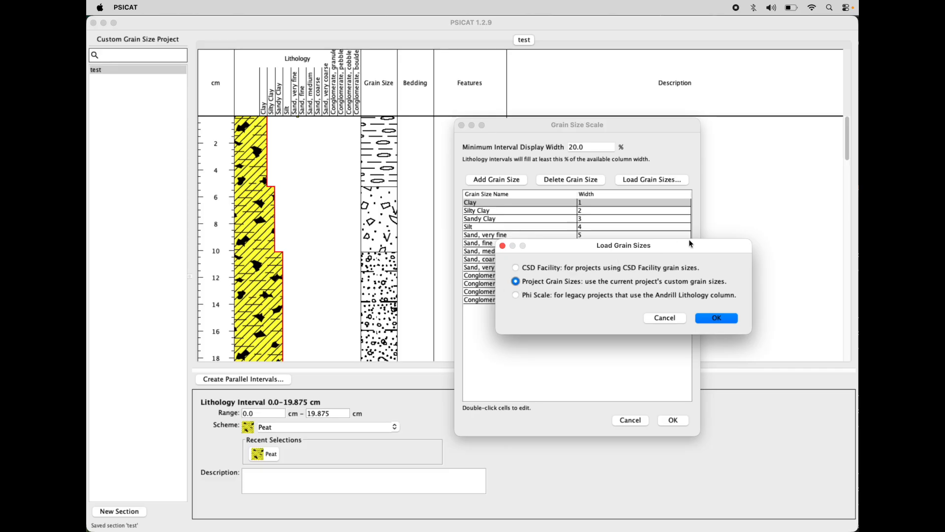
drag(685, 246, 685, 249)
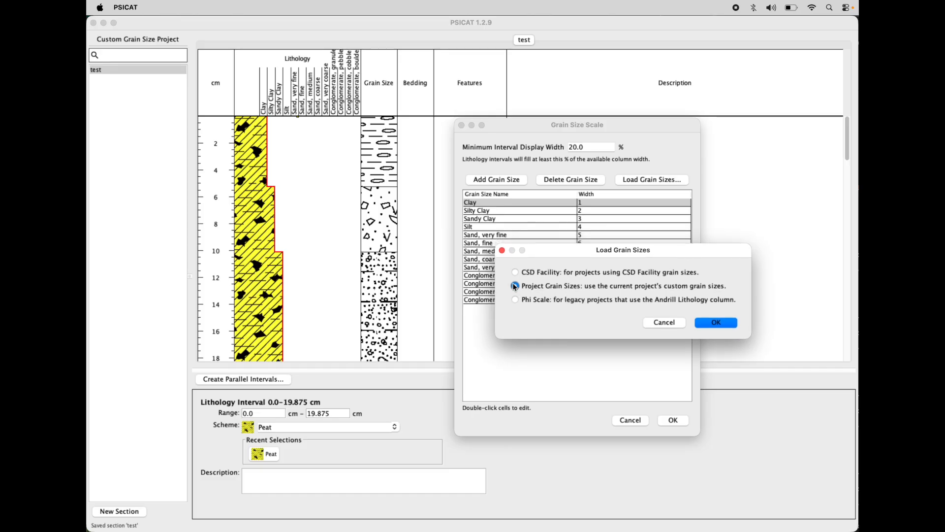
drag(702, 252, 702, 253)
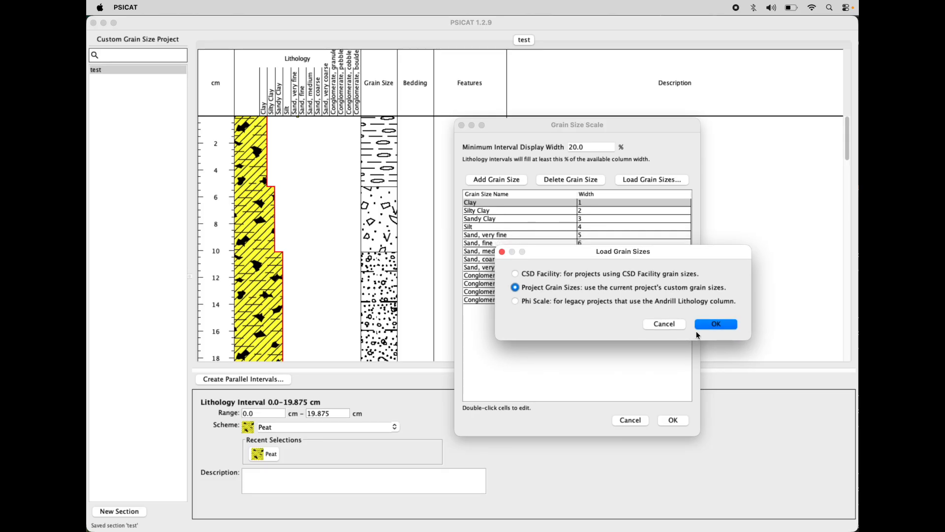
click(714, 324)
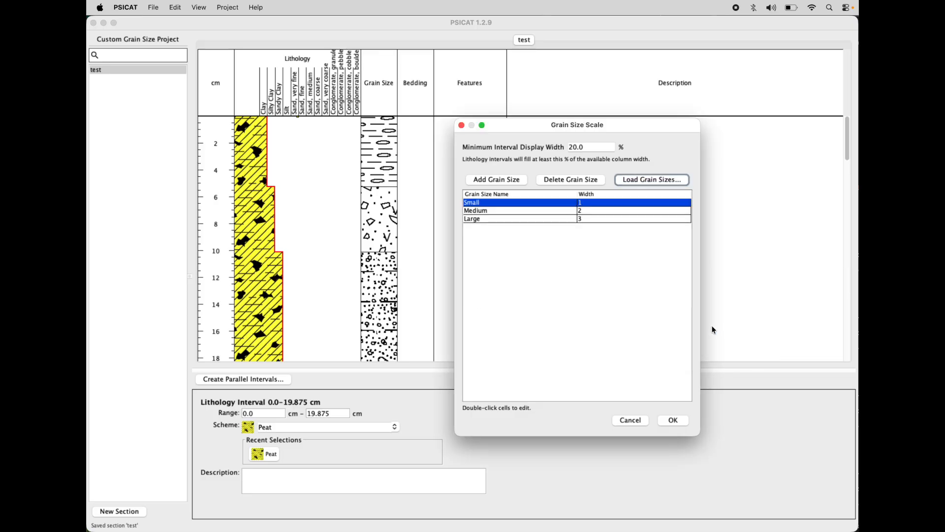
Step: Compare the scale's Small, Medium and Large entries with the Custom Grain Size scheme in SchemeEditor, and return to PSICAT
click(507, 210)
click(505, 218)
click(508, 203)
click(517, 215)
click(517, 219)
key(super+Tab)
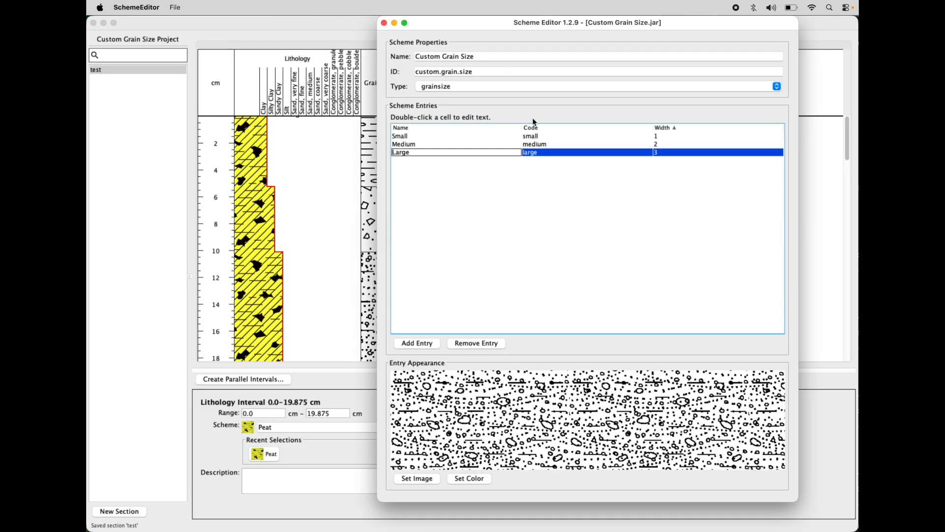
drag(724, 18, 437, 31)
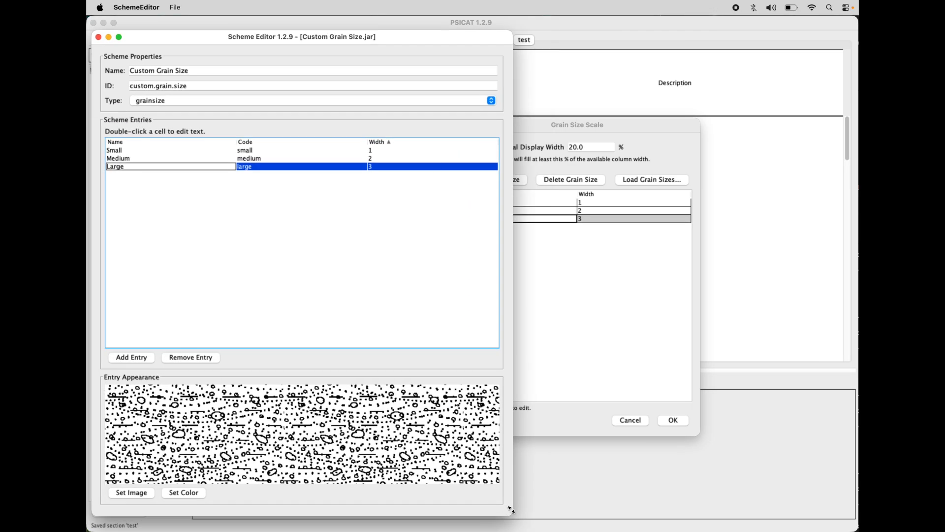
drag(512, 514, 346, 493)
drag(290, 35, 401, 85)
click(200, 86)
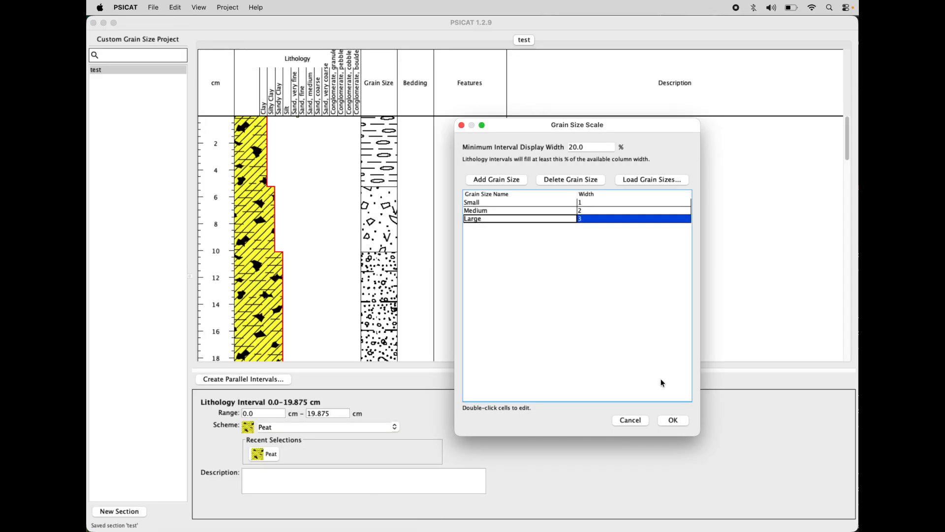
Step: Apply the Small, Medium and Large grain size scale and check the lithology interval against the column header
click(674, 421)
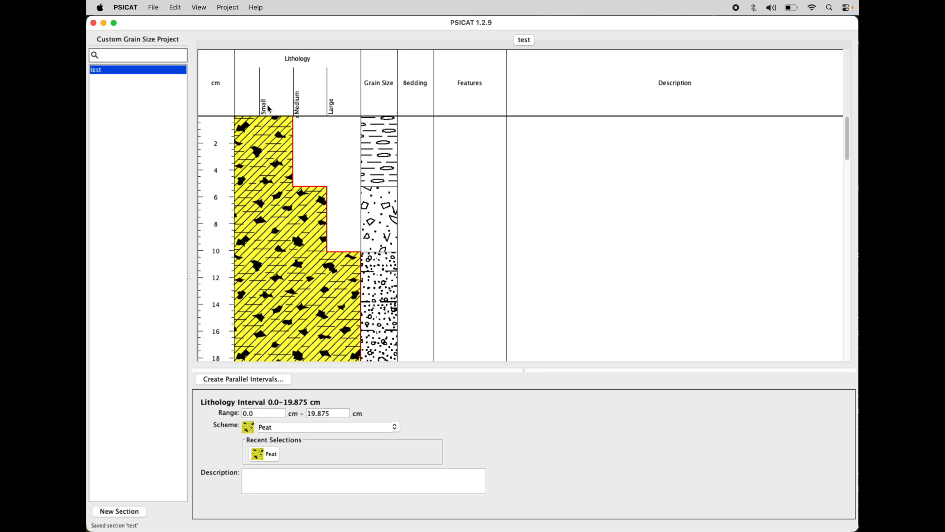
scroll(272, 193, down, 4)
scroll(272, 193, up, 4)
scroll(247, 204, down, 6)
Step: Extend the lower end of the lithology interval to 23.25 cm and compare its width with the grain size header
drag(298, 220, 298, 266)
drag(380, 218, 380, 265)
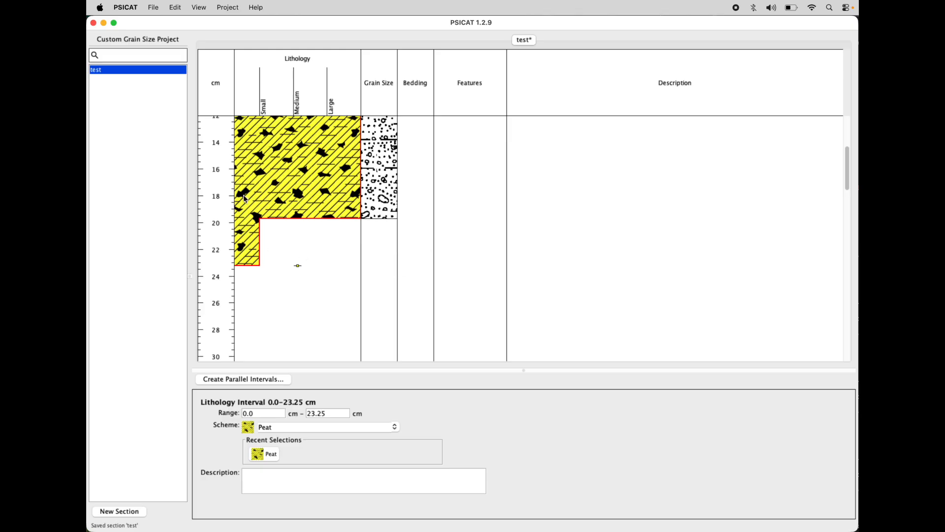
scroll(253, 150, up, 6)
scroll(254, 151, down, 5)
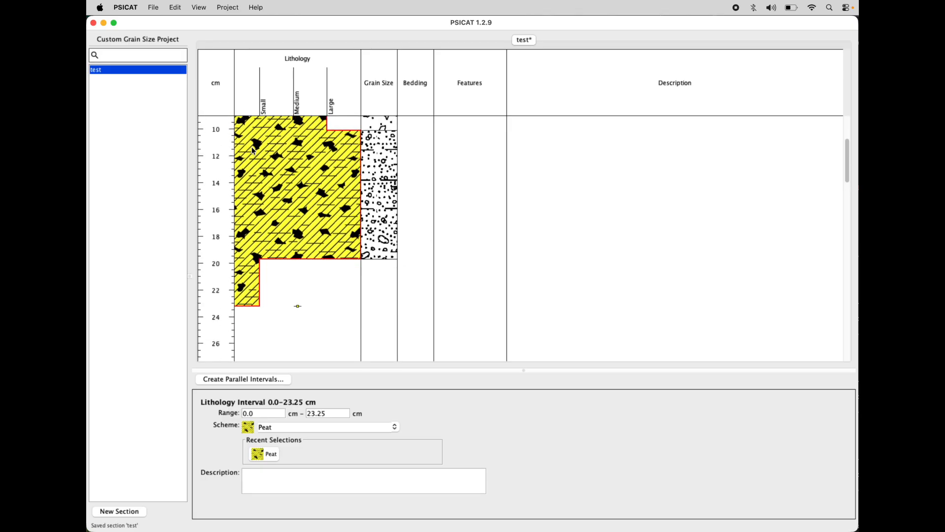
Step: Set the grain size scale's minimum interval display width to 50% and check the lithology interval's stepped widths
click(199, 8)
click(224, 22)
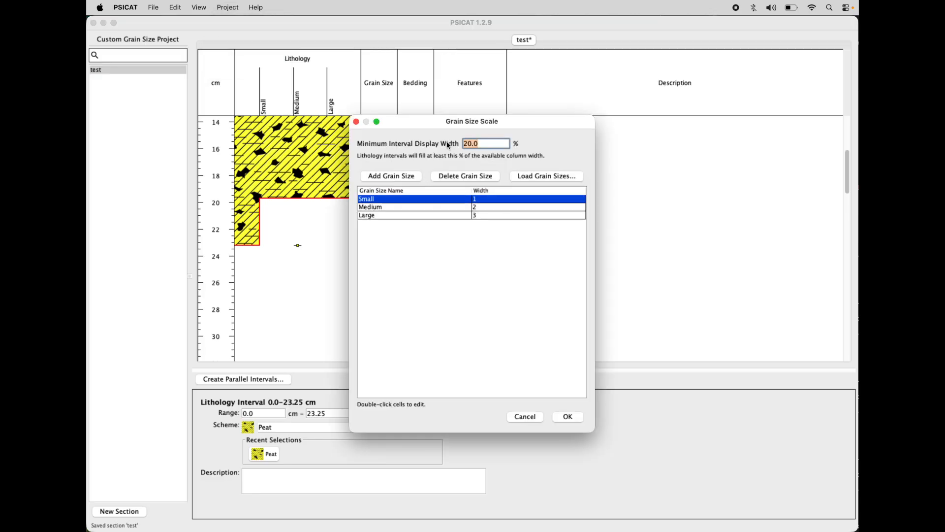
click(568, 417)
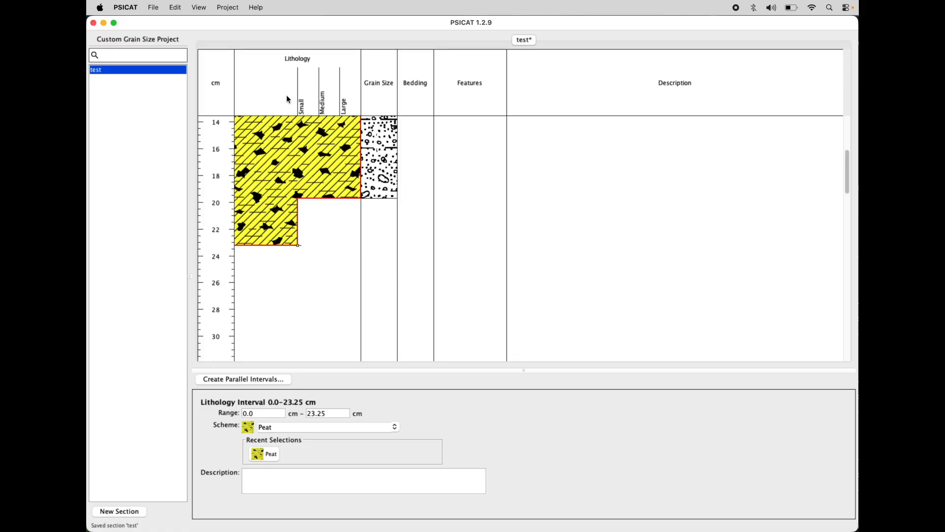
scroll(288, 101, up, 5)
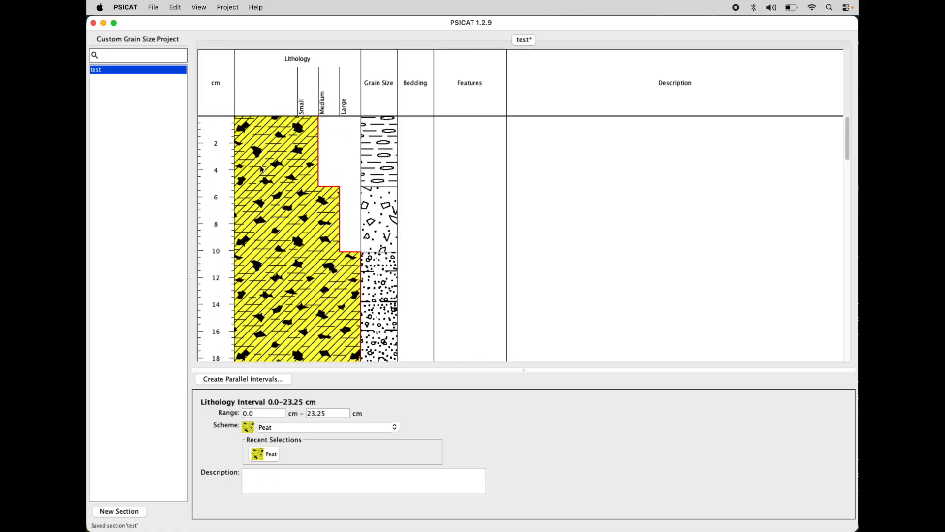
scroll(281, 183, down, 3)
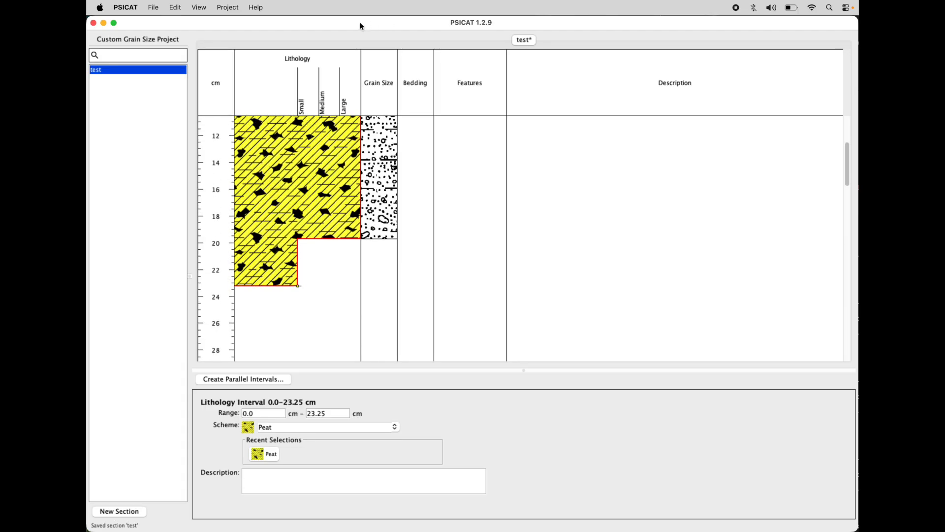
scroll(272, 174, up, 3)
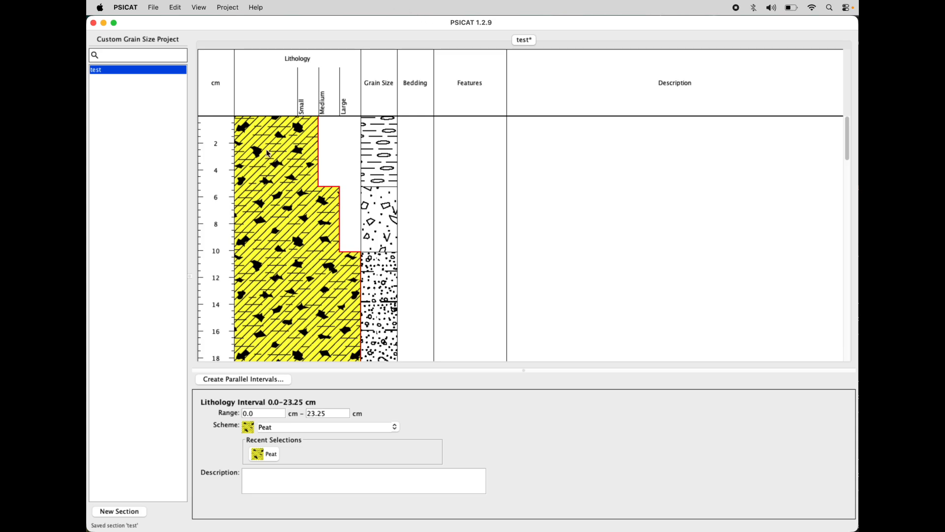
Step: Reopen the project's grain size scale, review its Project Grain Sizes loading option and cancel the loading
click(236, 10)
click(238, 25)
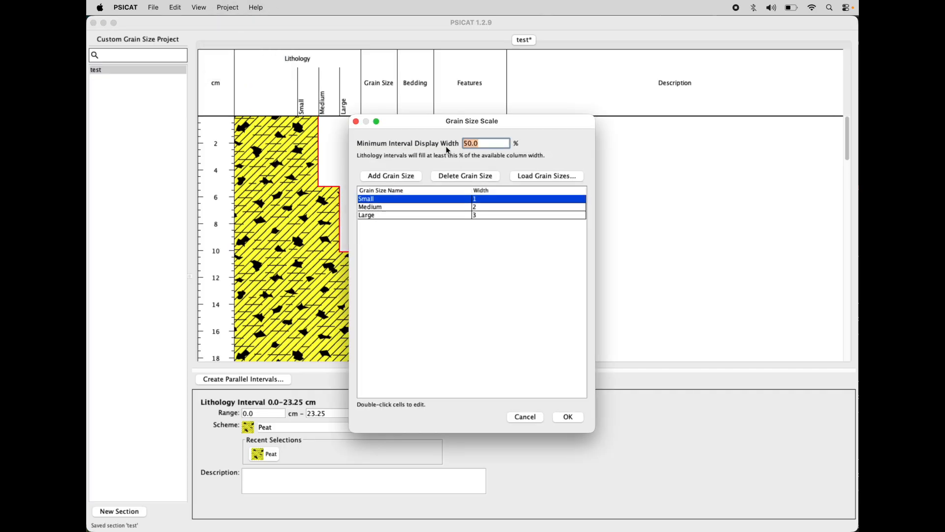
drag(550, 123, 656, 124)
click(658, 179)
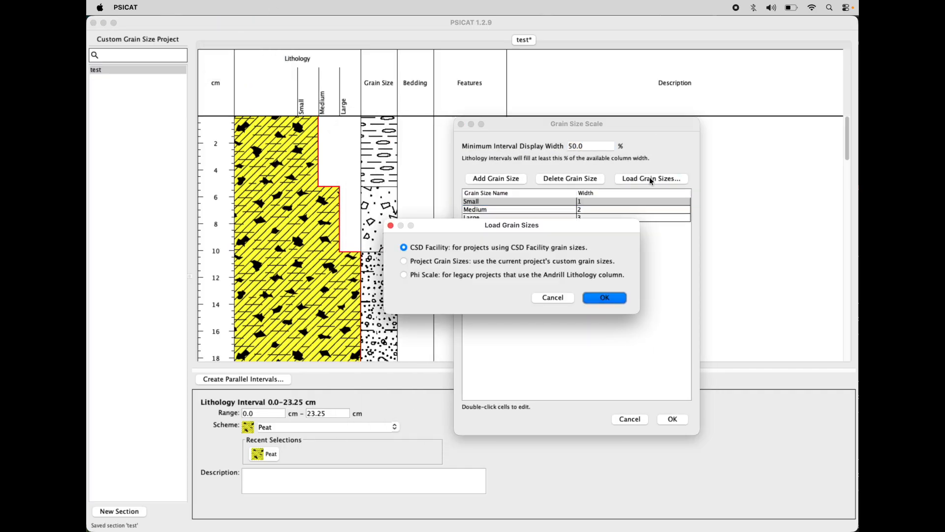
drag(580, 224, 616, 234)
click(507, 258)
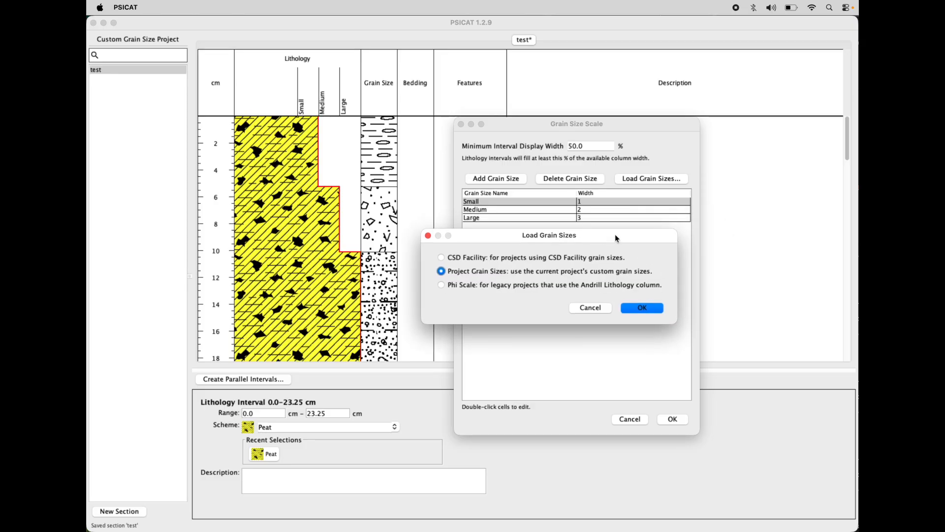
click(584, 306)
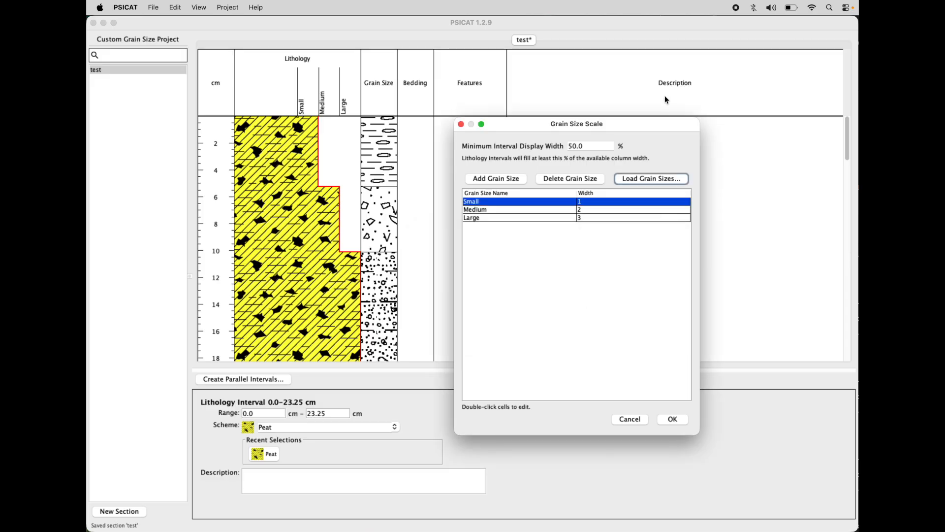
drag(649, 128, 653, 131)
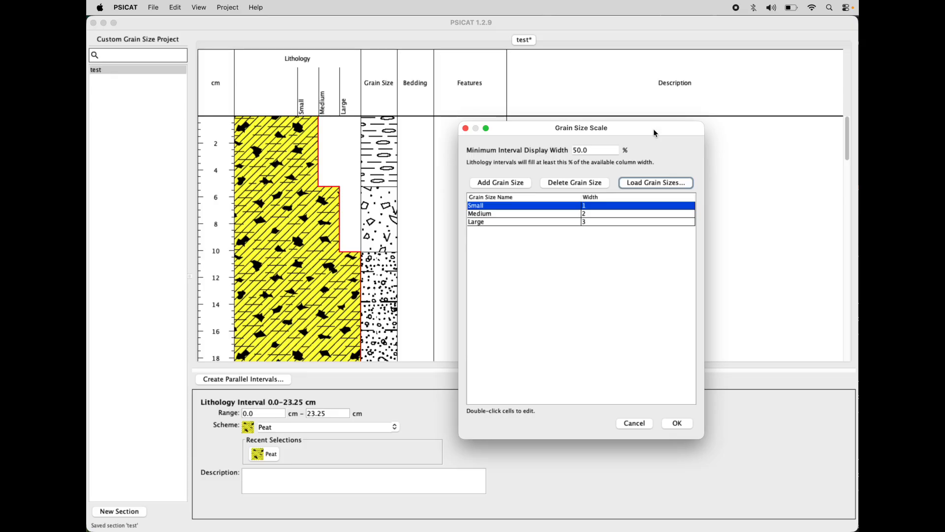
drag(654, 130, 660, 129)
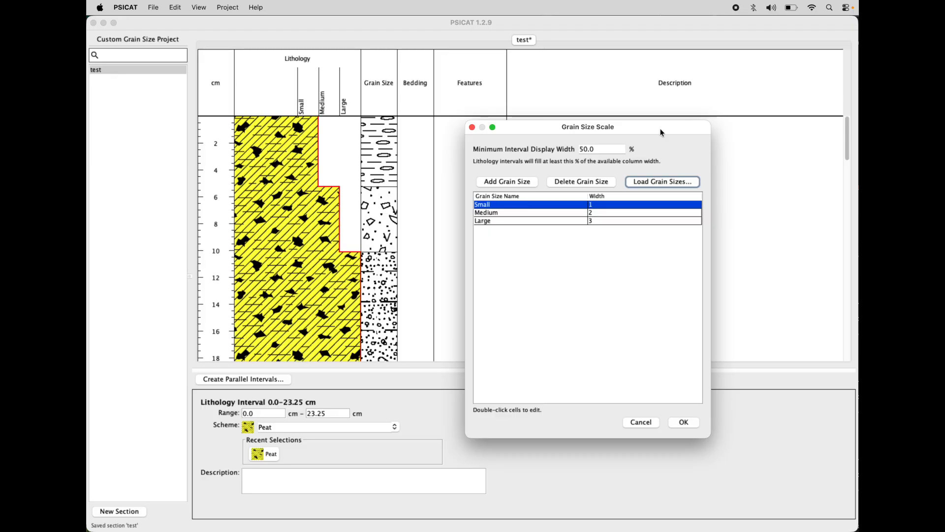
drag(663, 133, 646, 131)
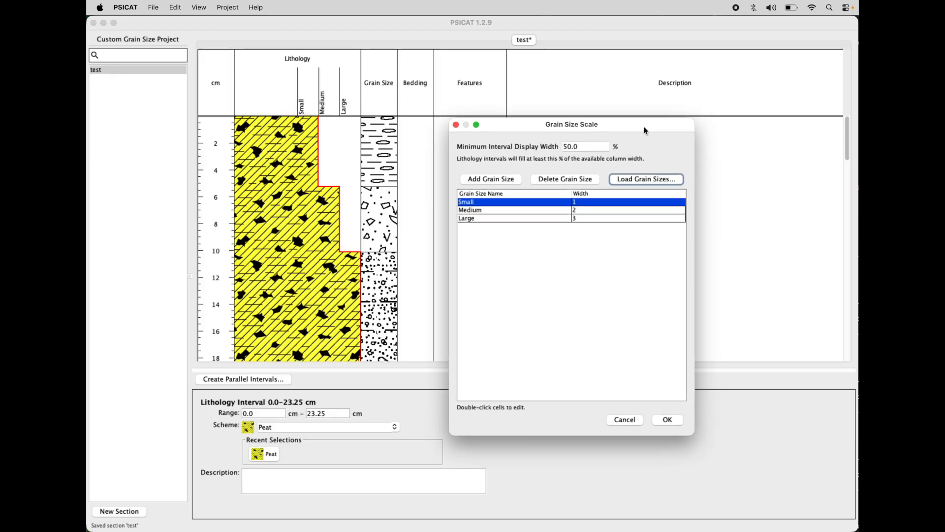
drag(646, 130, 650, 135)
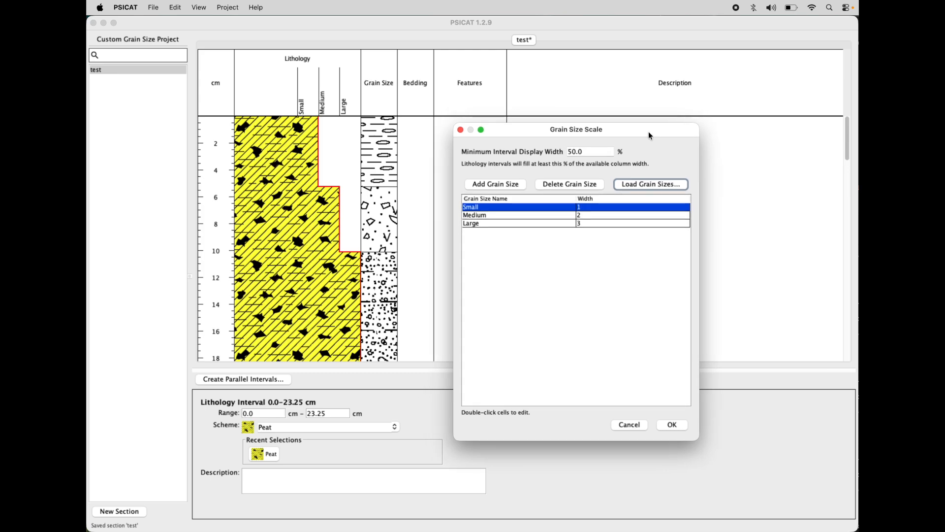
drag(649, 134, 637, 114)
Step: Examine the source choices for loading grain sizes once more, with Project Grain Sizes selected, and leave them unapplied
click(623, 183)
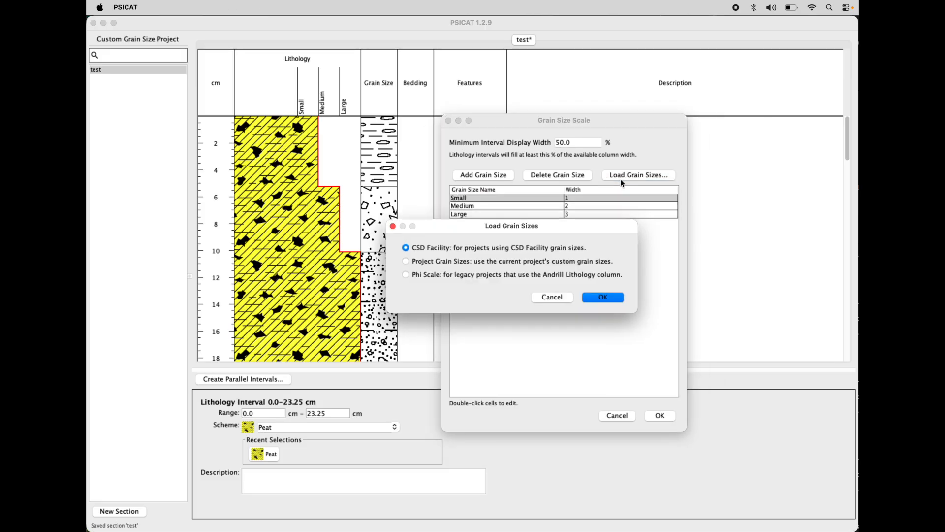
click(414, 261)
drag(549, 220, 561, 227)
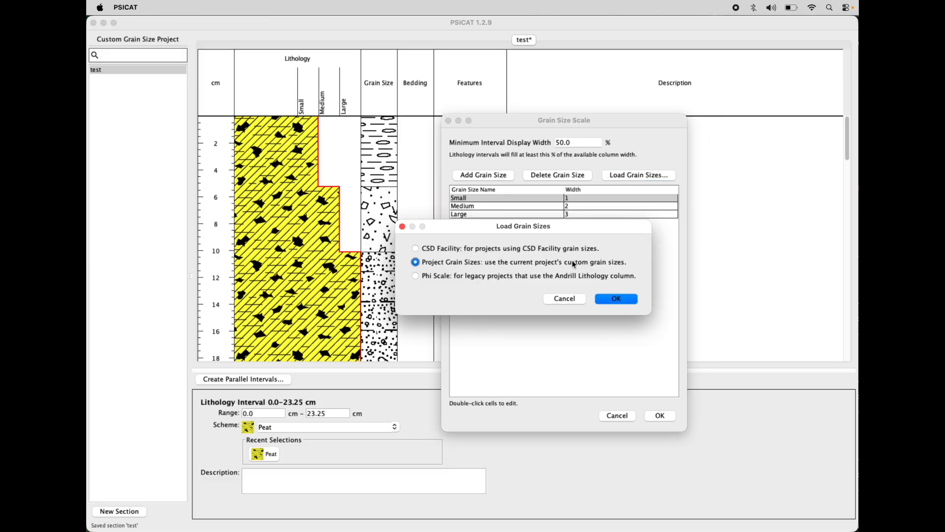
click(565, 299)
mouse_move(624, 123)
mouse_down()
mouse_move(685, 120)
mouse_move(620, 123)
mouse_up()
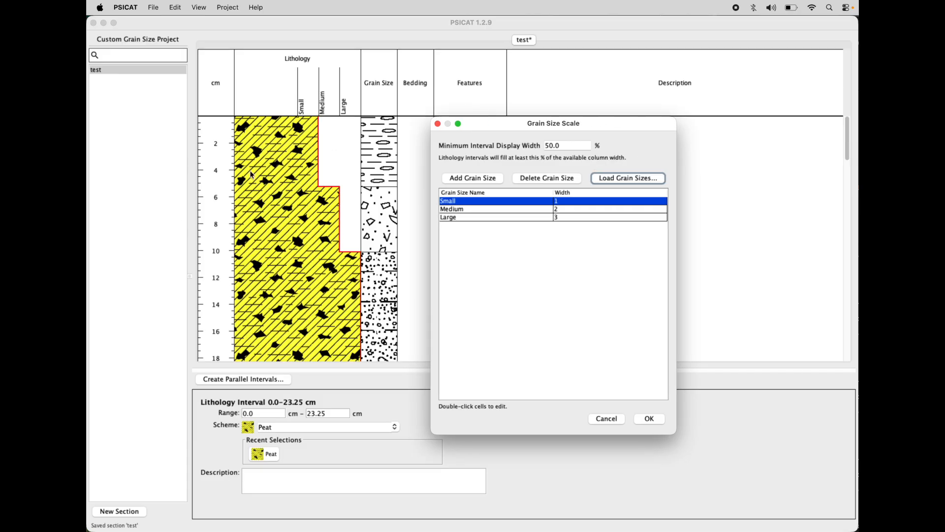
drag(600, 130, 624, 83)
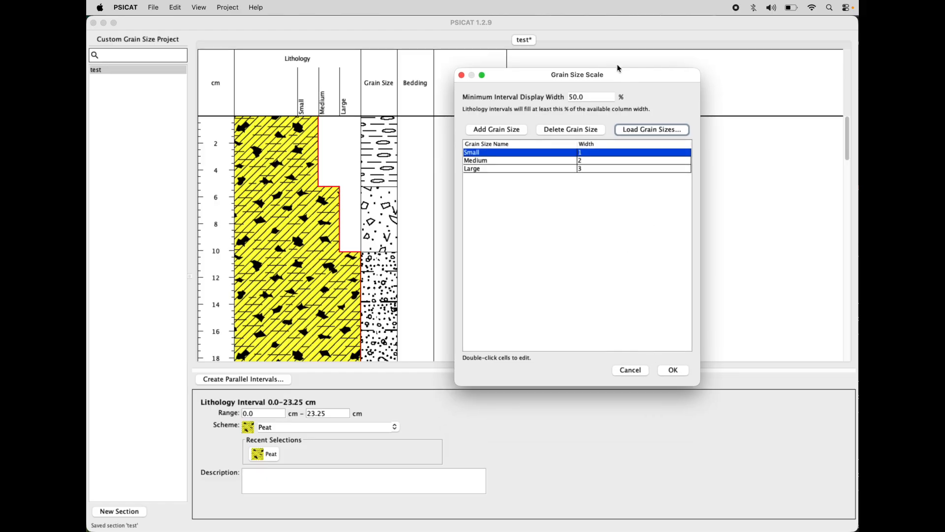
drag(628, 70, 673, 110)
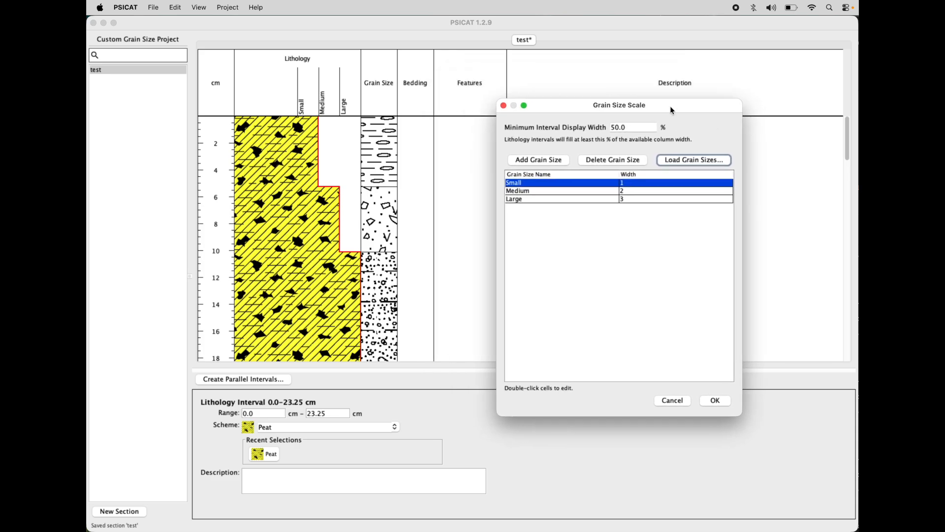